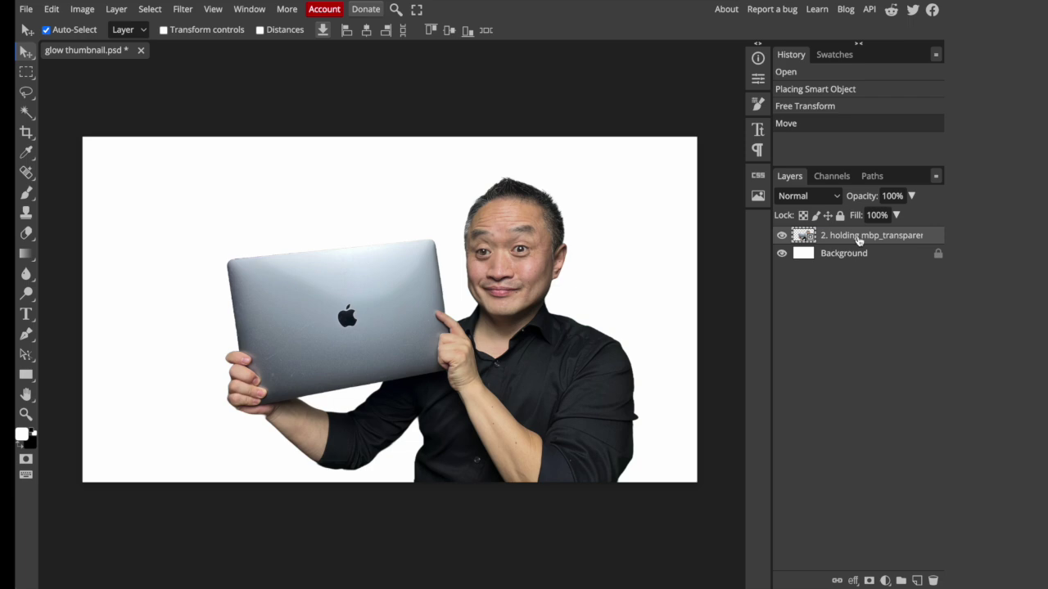
- Enlarge the layer of the man holding the laptop proportionally with Free Transform to about 100.34%
{"action": "left_click", "coordinate": [51, 9]}
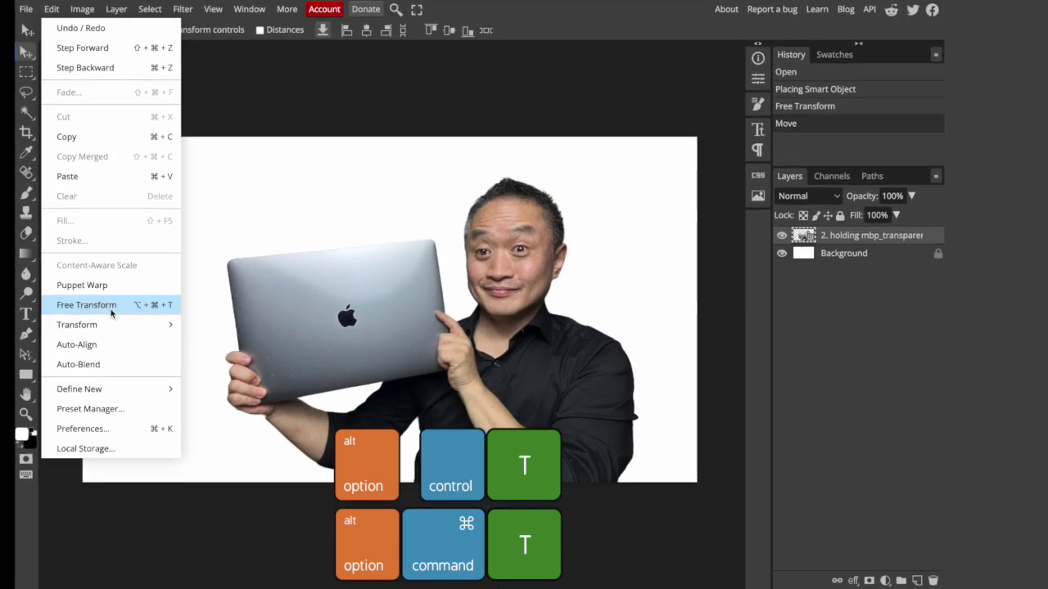
{"action": "left_click", "coordinate": [110, 312]}
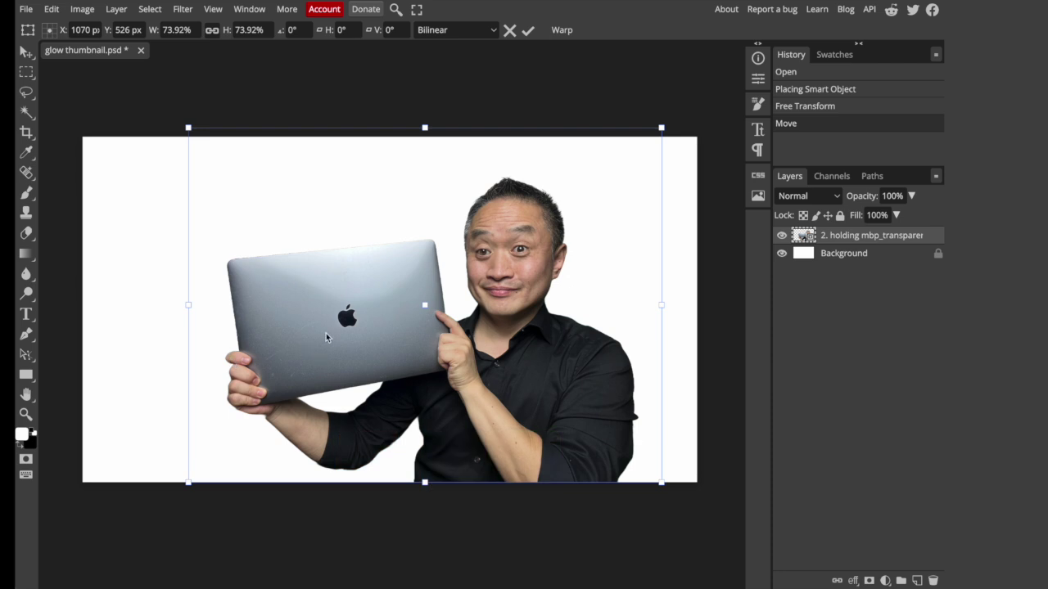
{"action": "left_click_drag", "start_coordinate": [185, 128], "coordinate": [124, 87]}
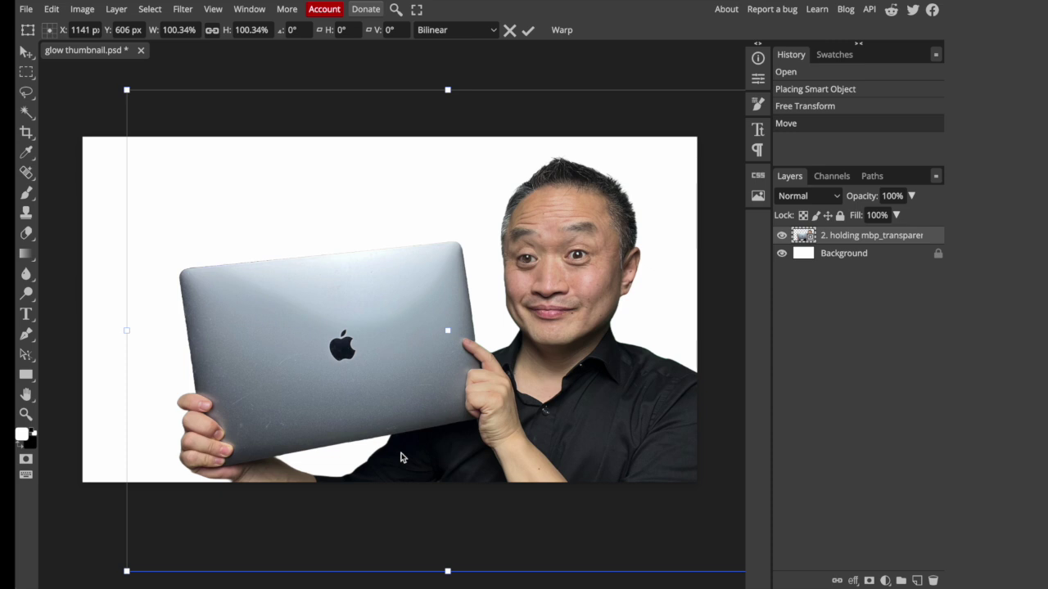
{"action": "key", "text": "Return"}
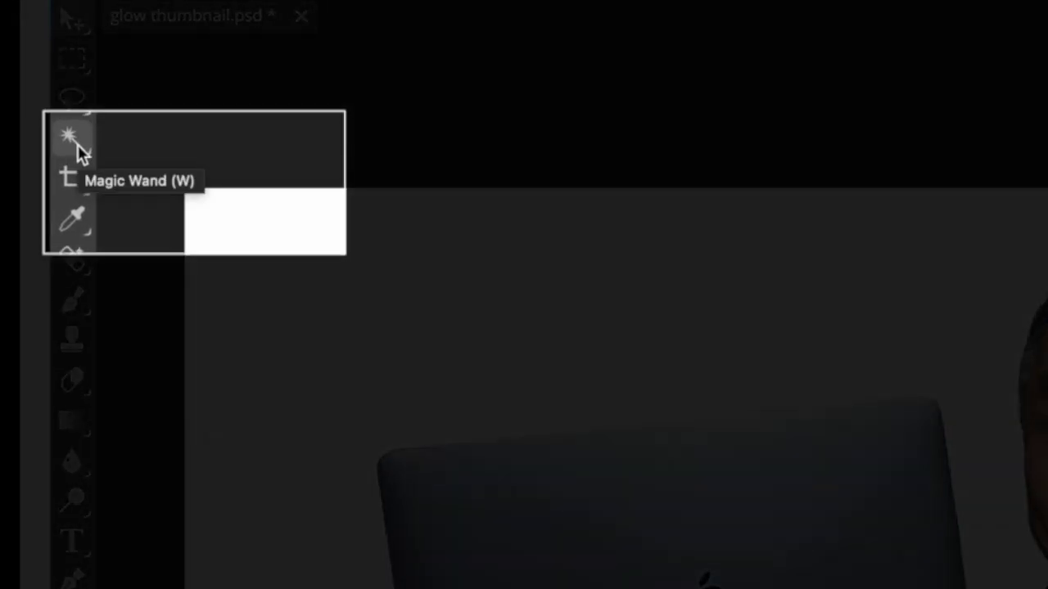
- Select the laptop with the Object Selection tool, using a 2 px feather
{"action": "left_click", "coordinate": [79, 151]}
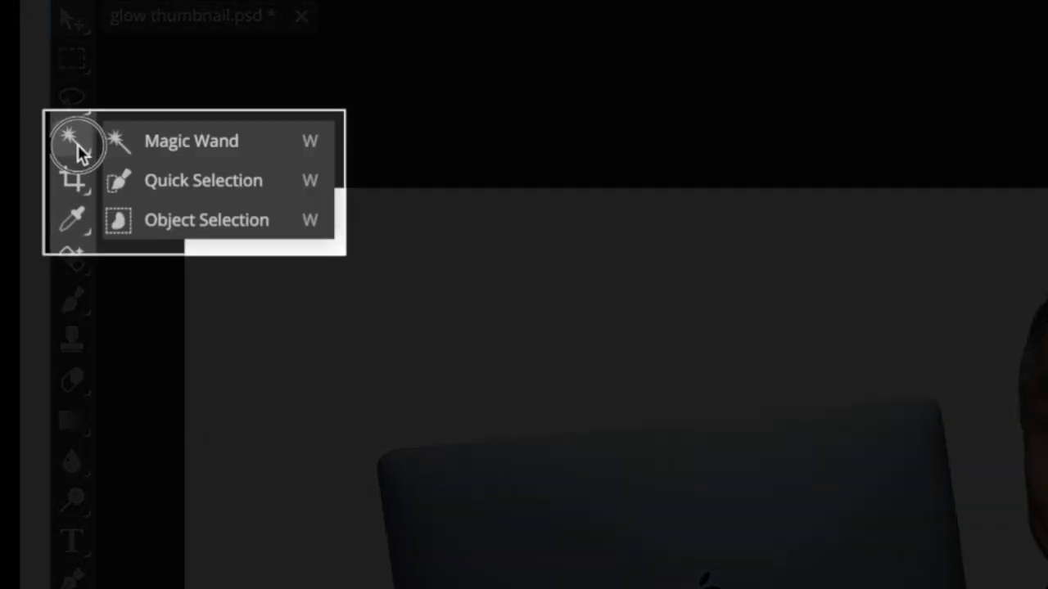
{"action": "left_click_drag", "start_coordinate": [79, 152], "coordinate": [184, 226]}
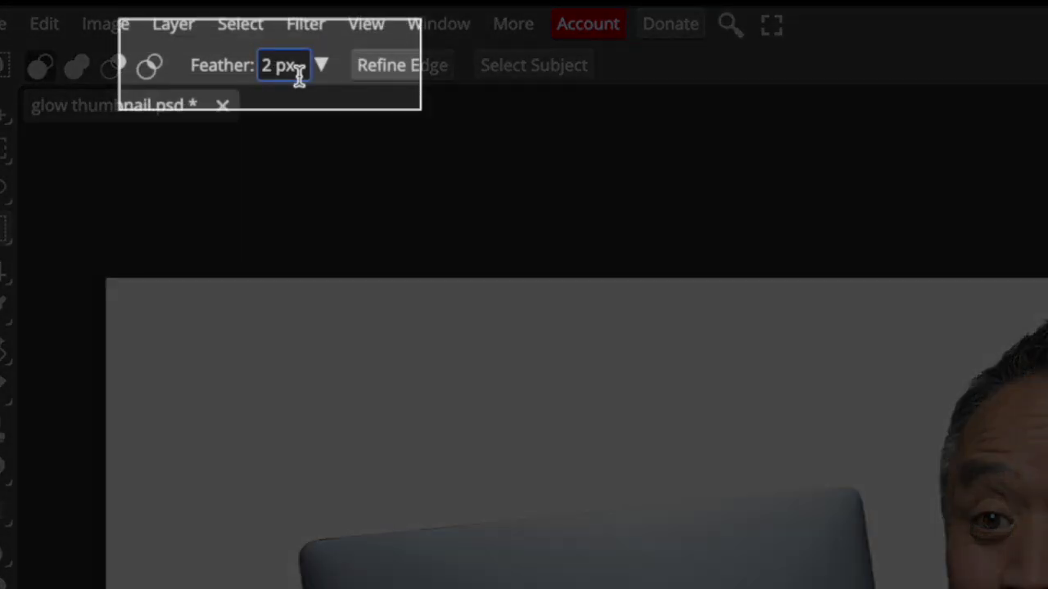
{"action": "type", "text": "0"}
{"action": "key", "text": "Return"}
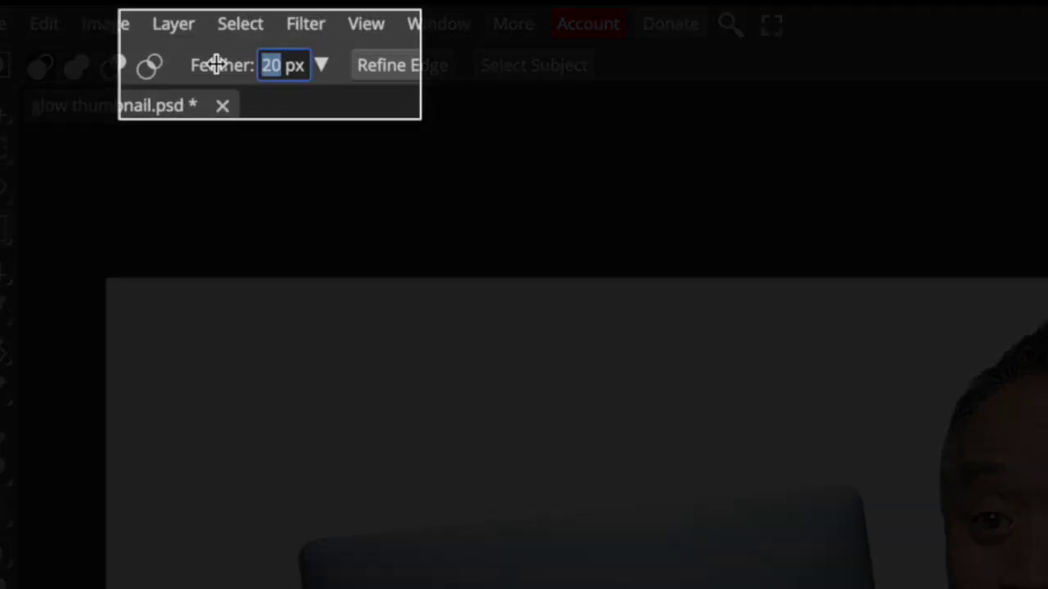
{"action": "type", "text": "2"}
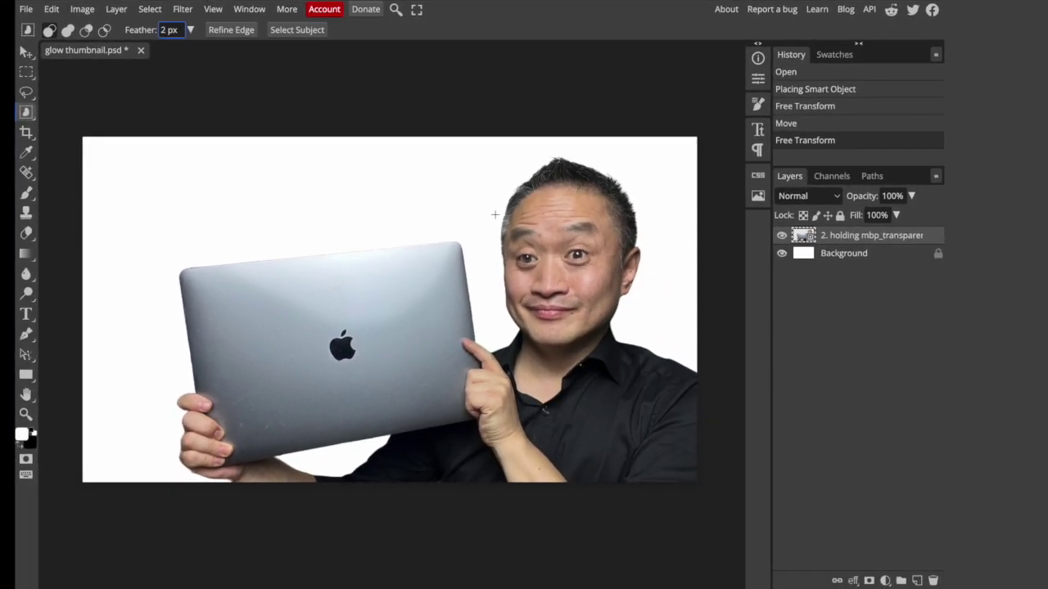
{"action": "mouse_move", "coordinate": [495, 214]}
{"action": "left_mouse_down"}
{"action": "mouse_move", "coordinate": [411, 428]}
{"action": "mouse_move", "coordinate": [165, 479]}
{"action": "left_mouse_up"}
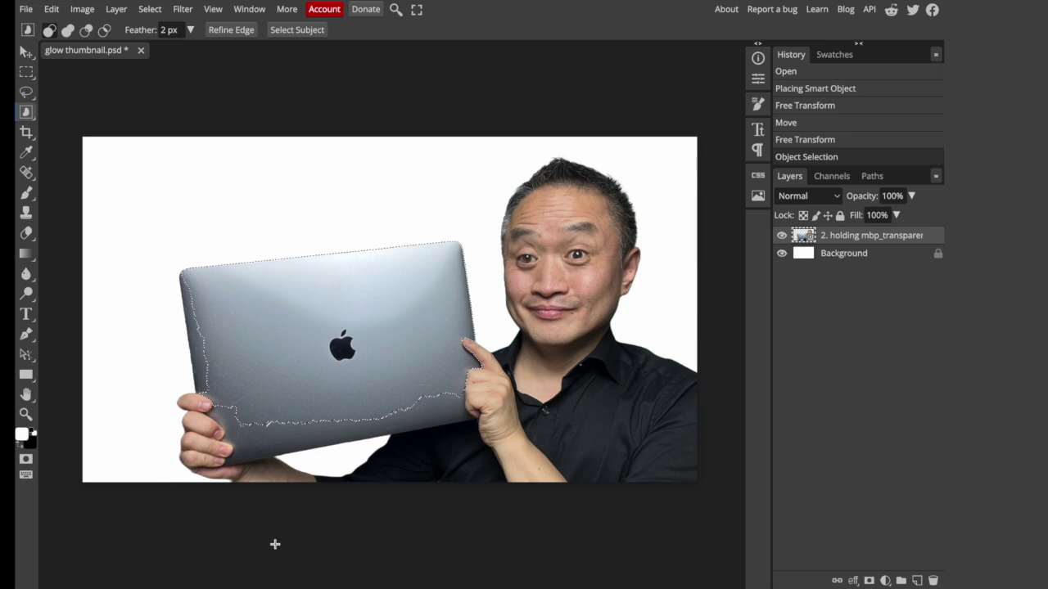
- Adjust the laptop selection with the Magic Wand, adding the dark area along its left edge and subtracting patches near its lower edge
{"action": "right_click", "coordinate": [27, 113]}
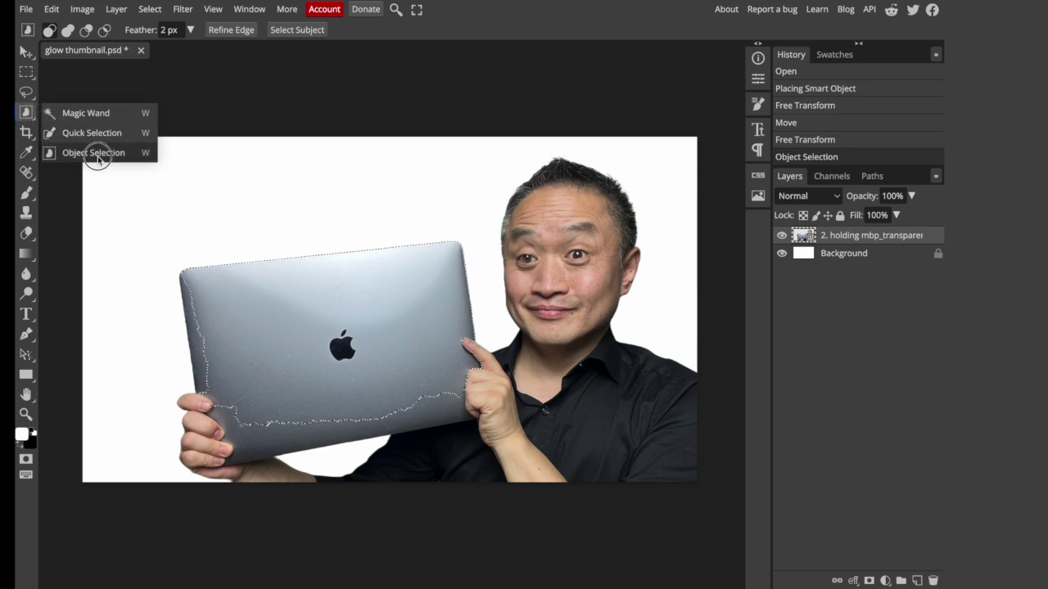
{"action": "left_click", "coordinate": [99, 115]}
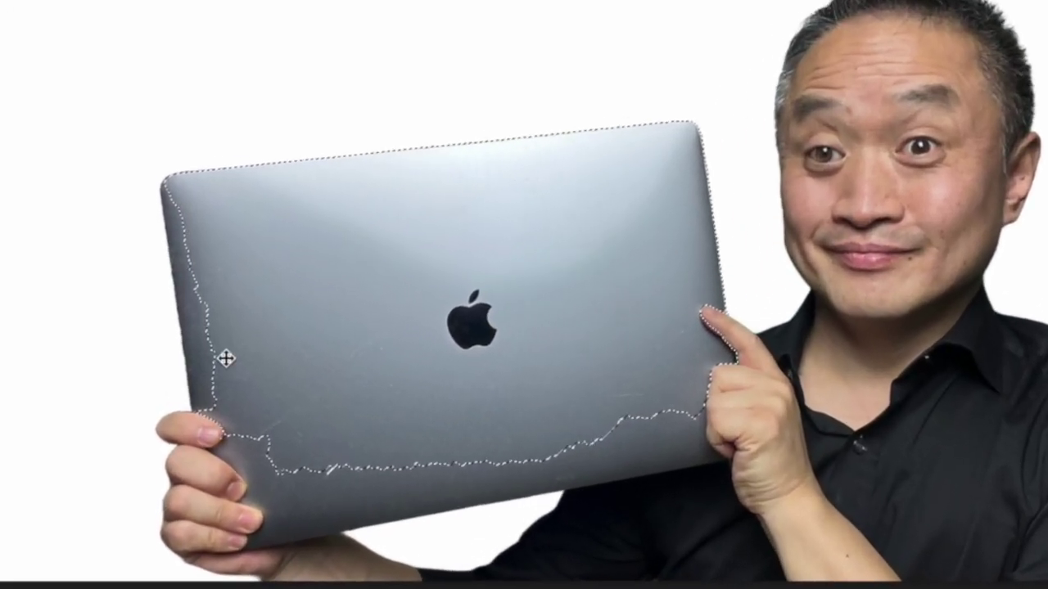
{"action": "key", "text": "shift"}
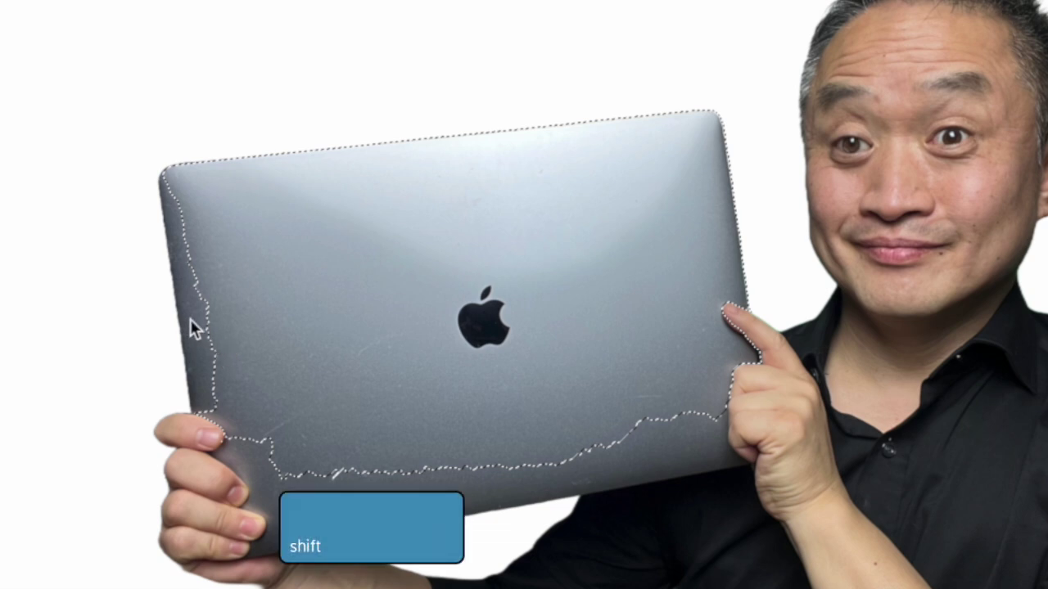
{"action": "left_click", "coordinate": [190, 319], "text": "shift"}
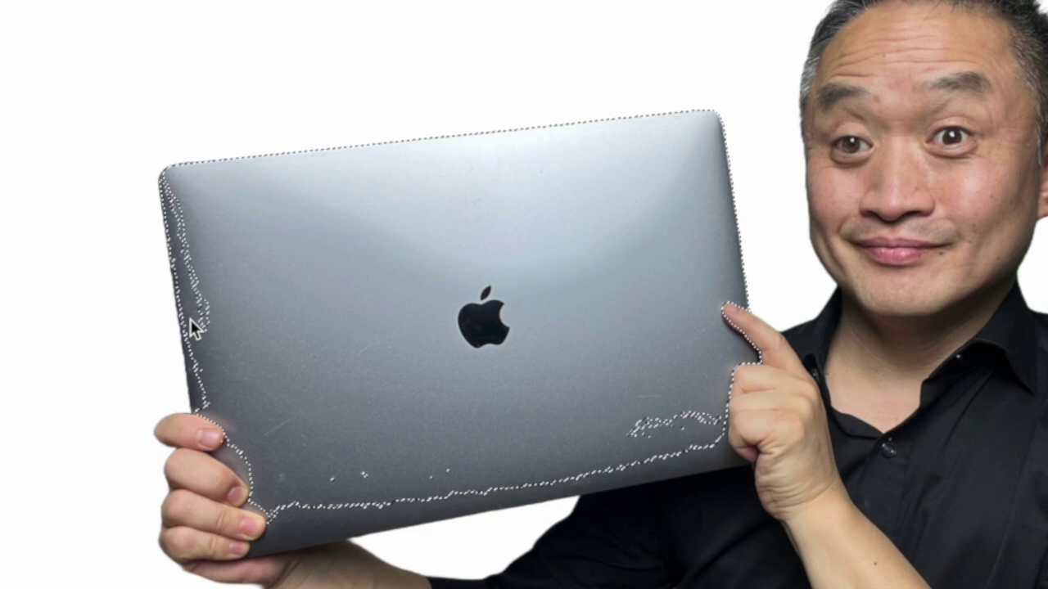
{"action": "key", "text": "alt"}
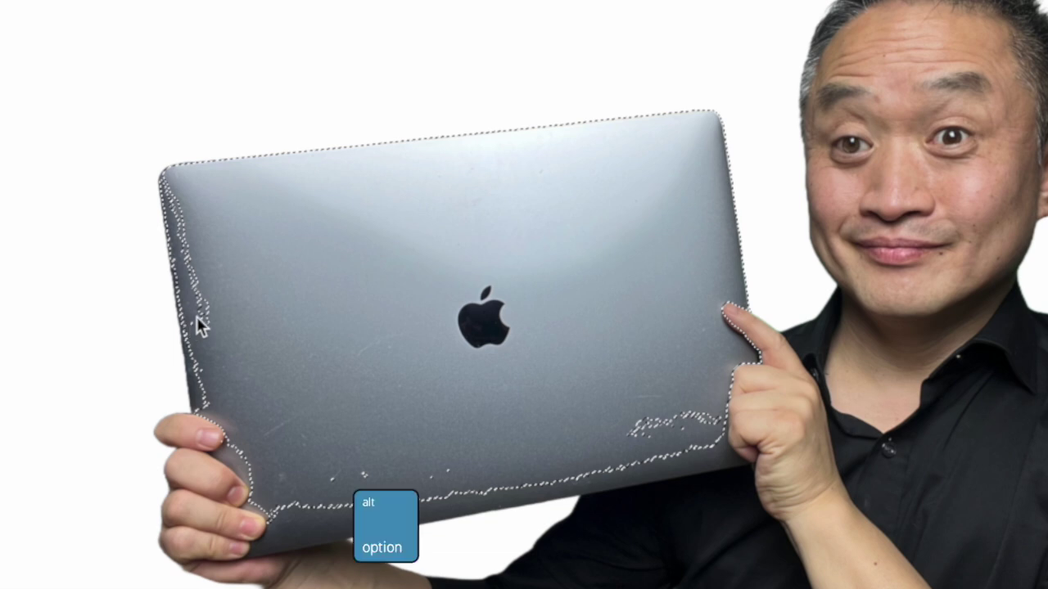
{"action": "left_click", "coordinate": [318, 447], "text": "alt"}
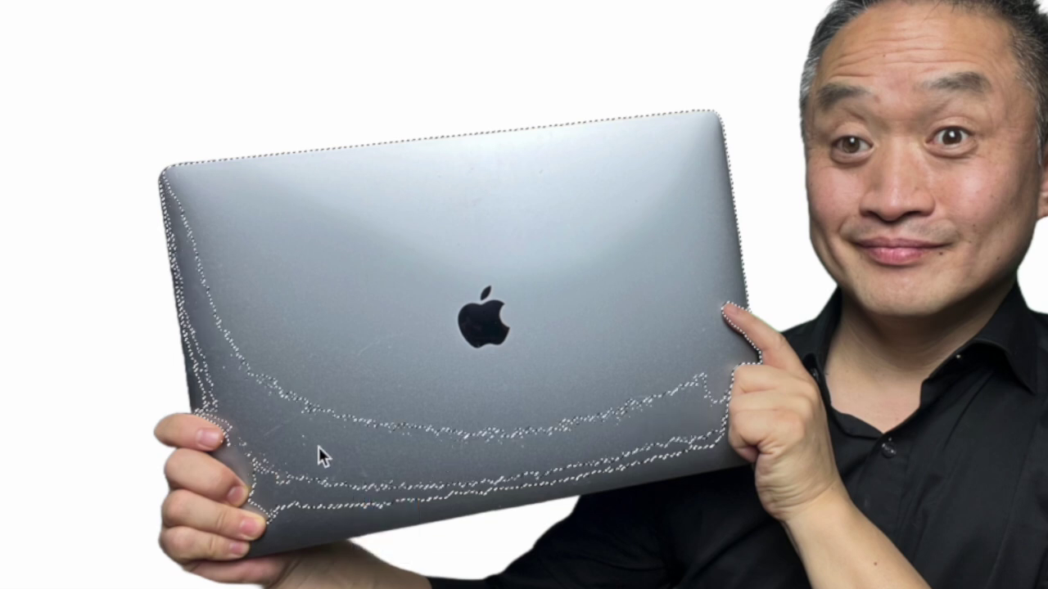
{"action": "left_click", "coordinate": [321, 504], "text": "alt"}
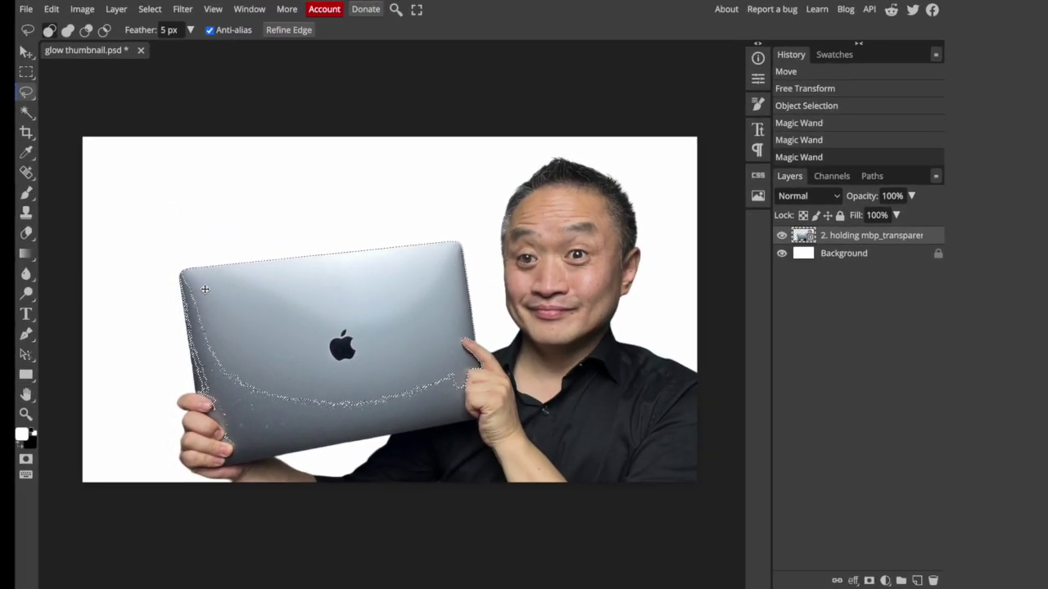
- Try subtracting a freehand Lasso loop over the laptop's upper middle from the selection, and undo it
{"action": "left_click_drag", "start_coordinate": [250, 151], "coordinate": [420, 39]}
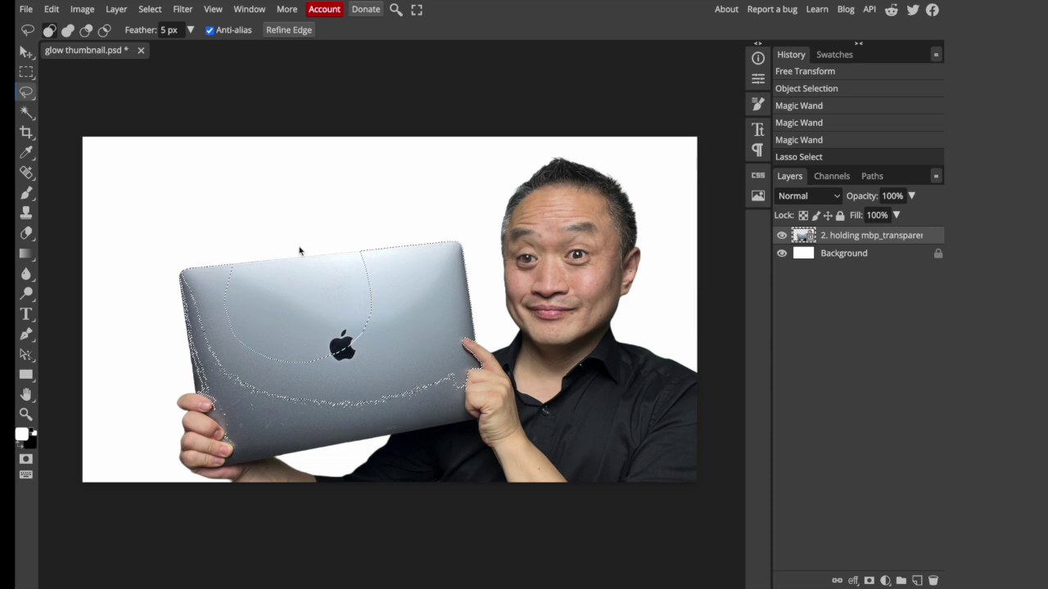
{"action": "key", "text": "ctrl+z"}
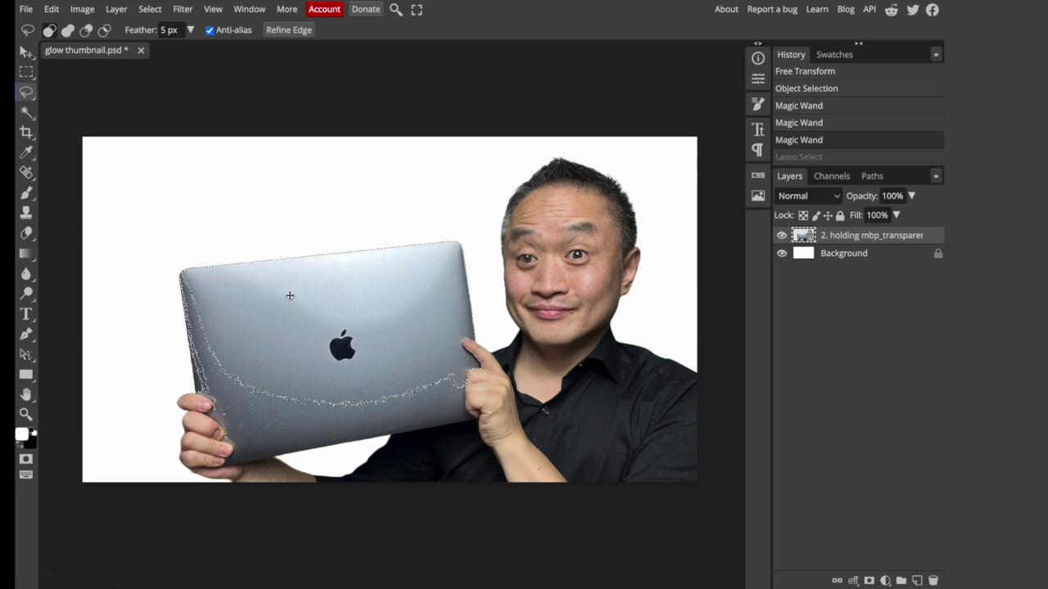
- Add the laptop's missing lower-left surface around the gripping fingers to the selection with the Magic Wand
{"action": "scroll", "coordinate": [277, 329], "scroll_direction": "up", "scroll_amount": 5}
{"action": "key", "text": "w"}
{"action": "left_click", "coordinate": [262, 339], "text": "shift"}
{"action": "left_click", "coordinate": [325, 376], "text": "shift"}
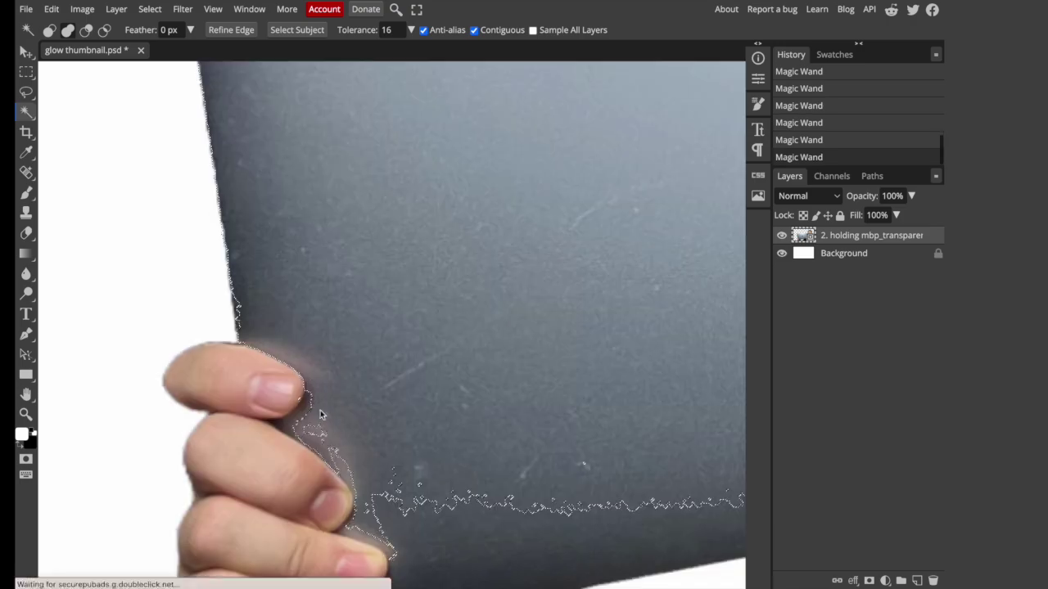
{"action": "scroll", "coordinate": [307, 401], "scroll_direction": "up", "scroll_amount": 3}
{"action": "scroll", "coordinate": [307, 401], "scroll_direction": "down", "scroll_amount": 5}
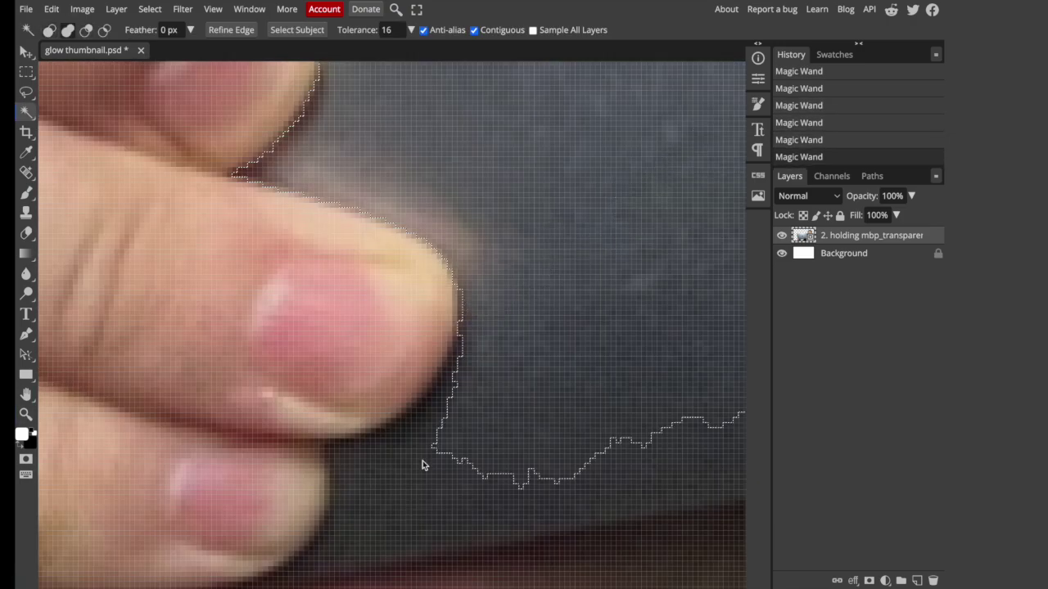
- Extend the selection along the laptop's bottom edge up to the knuckles of the right-side hand, using the Lasso and Magic Wand
{"action": "scroll", "coordinate": [423, 461], "scroll_direction": "down", "scroll_amount": 5}
{"action": "key", "text": "l"}
{"action": "key", "text": "w"}
{"action": "left_click", "coordinate": [428, 402], "text": "shift"}
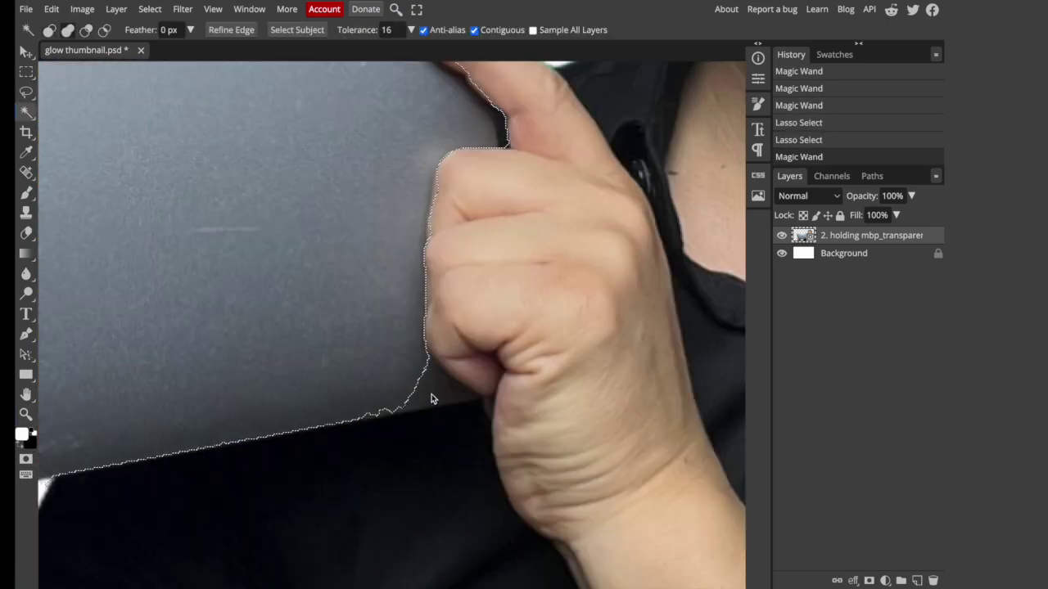
{"action": "scroll", "coordinate": [405, 227], "scroll_direction": "up", "scroll_amount": 5}
{"action": "left_click", "coordinate": [404, 227], "text": "shift"}
- Refine the laptop selection around the pointing finger with the Magic Wand and Lasso
{"action": "scroll", "coordinate": [405, 227], "scroll_direction": "down", "scroll_amount": 5}
{"action": "left_click", "coordinate": [365, 304], "text": "shift"}
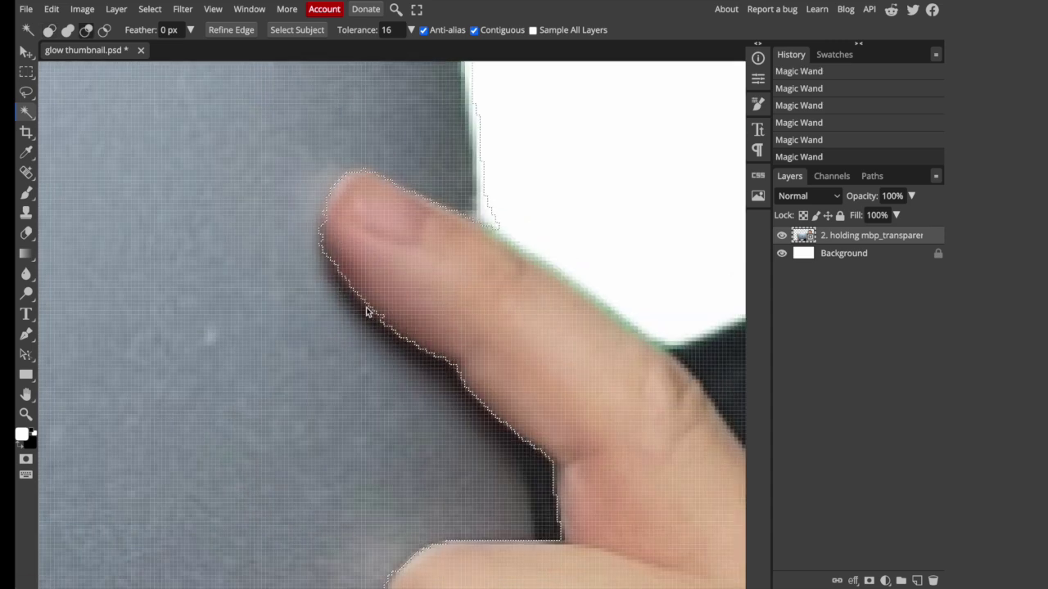
{"action": "scroll", "coordinate": [461, 408], "scroll_direction": "up", "scroll_amount": 3}
{"action": "left_click", "coordinate": [460, 408], "text": "shift"}
{"action": "key", "text": "l"}
{"action": "scroll", "coordinate": [458, 409], "scroll_direction": "up", "scroll_amount": 2}
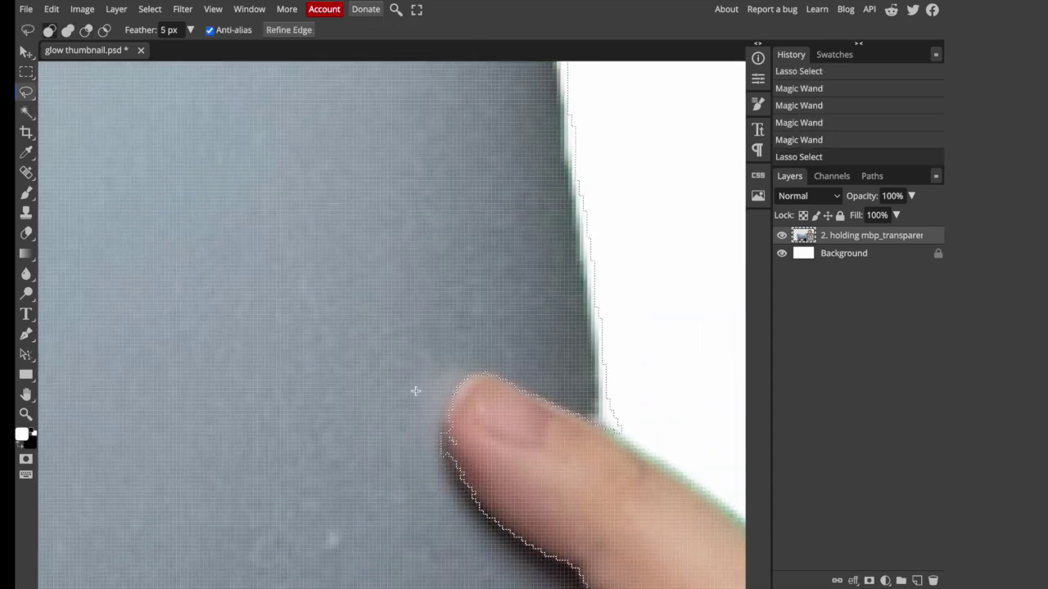
{"action": "key", "text": "w"}
{"action": "key", "text": "z"}
{"action": "key", "text": "ctrl+0"}
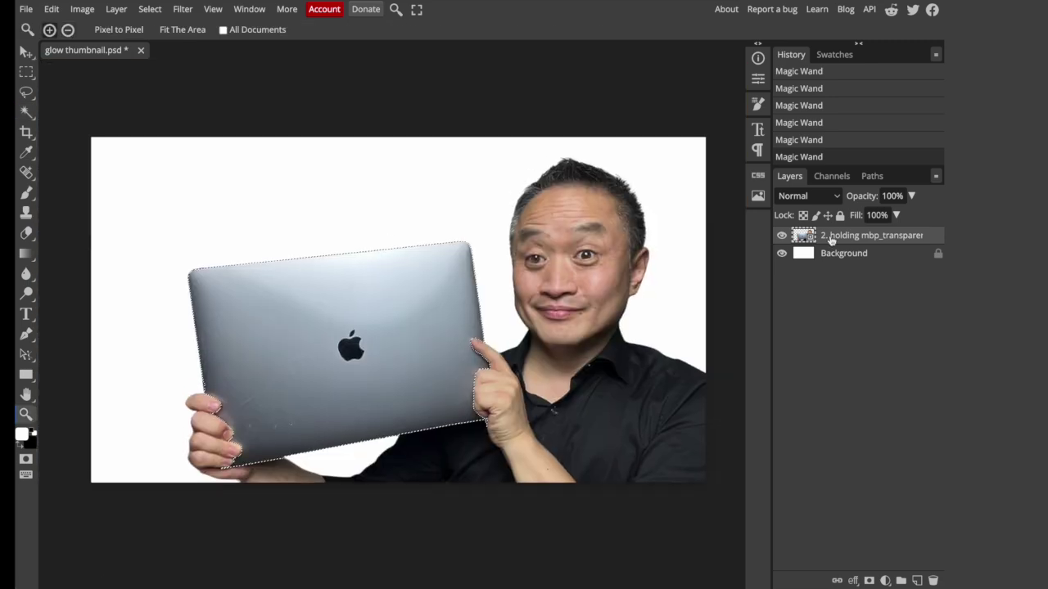
- Rename the layer of the man holding the laptop to "Me" and rasterize it
{"action": "double_click", "coordinate": [831, 236]}
{"action": "type", "text": "Me"}
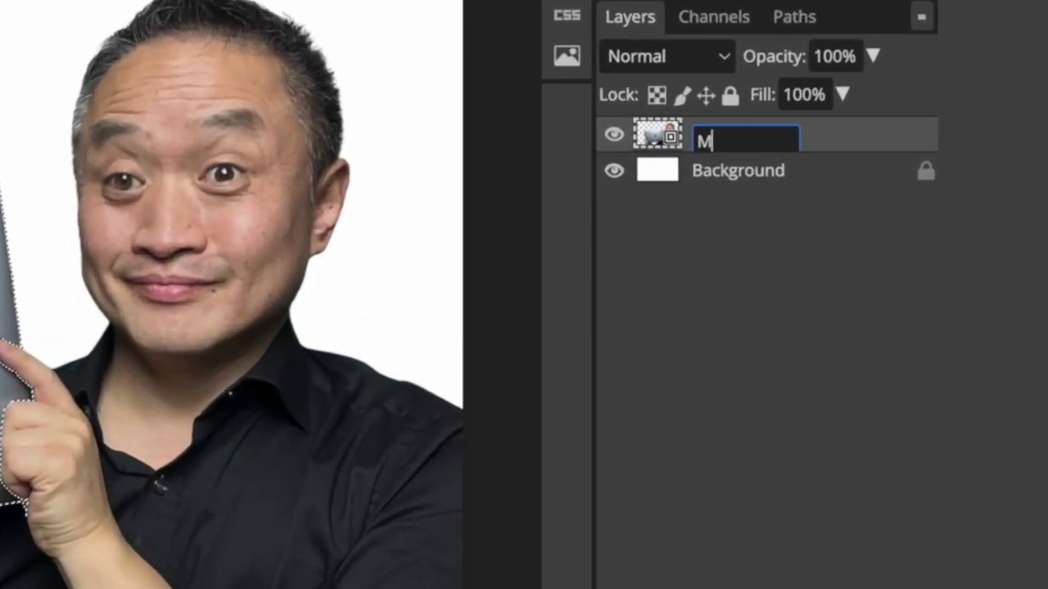
{"action": "key", "text": "Return"}
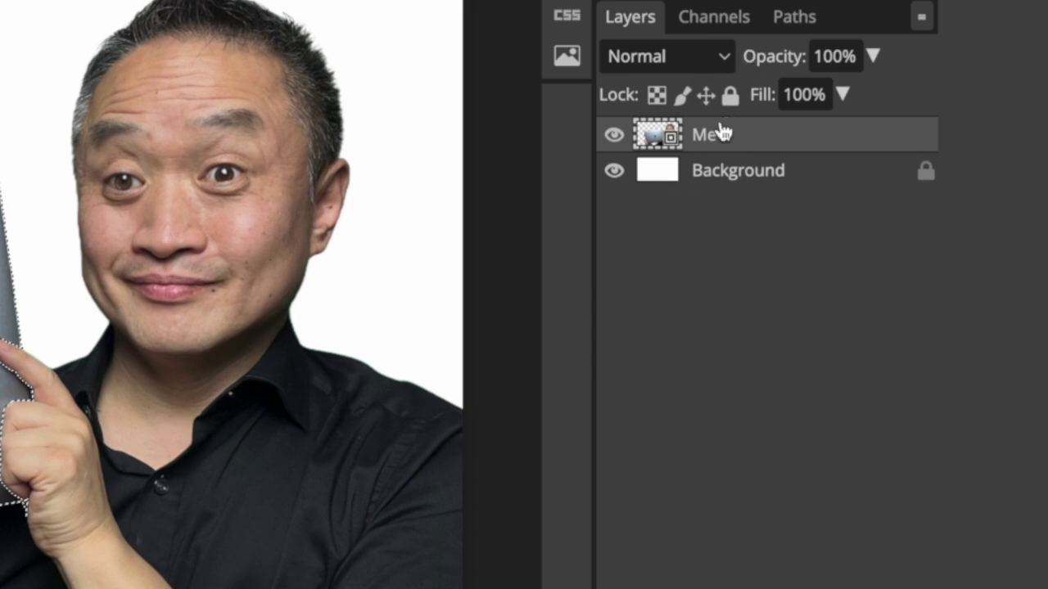
{"action": "right_click", "coordinate": [715, 136]}
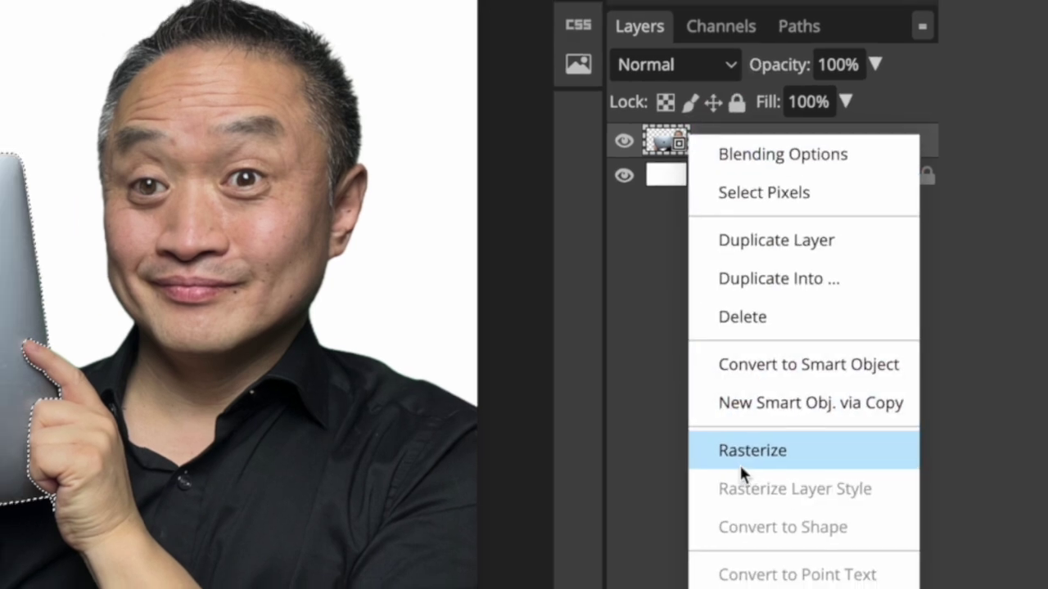
{"action": "left_click", "coordinate": [748, 457]}
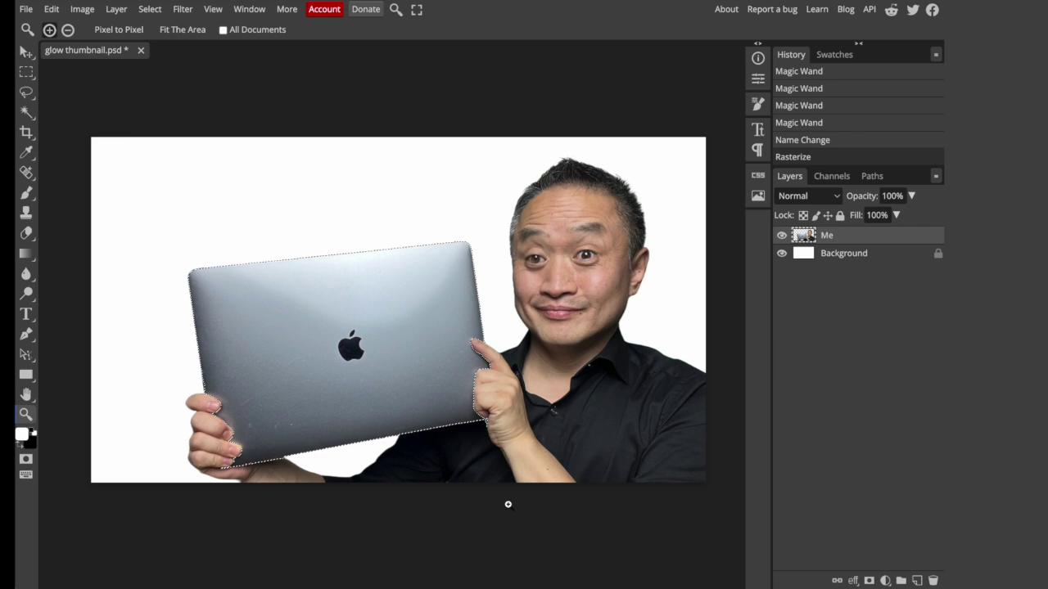
- Delete the selected laptop area from the Me layer and deselect
{"action": "key", "text": "Delete"}
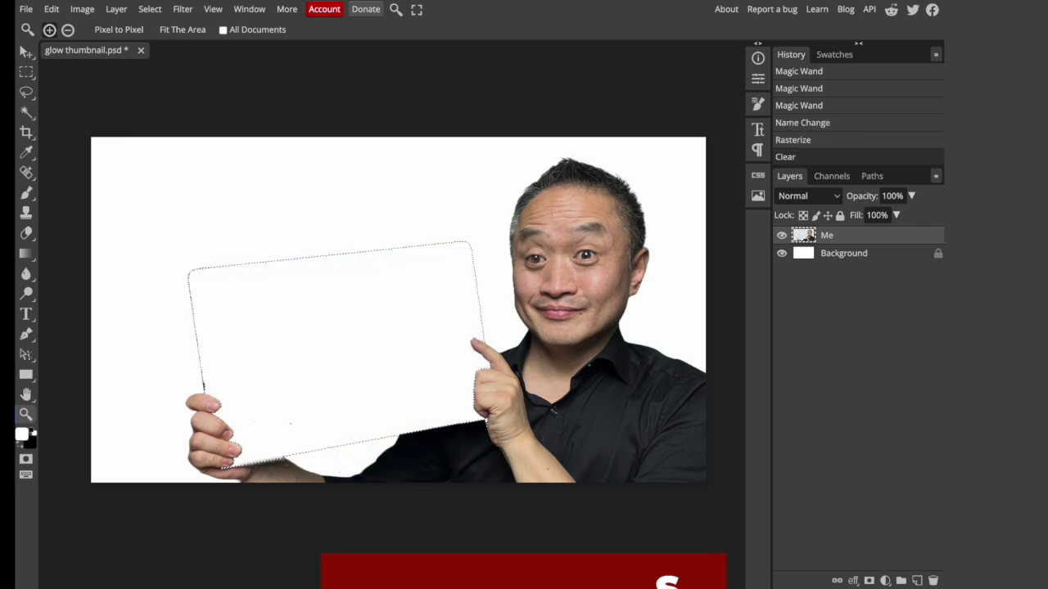
{"action": "left_click", "coordinate": [156, 9]}
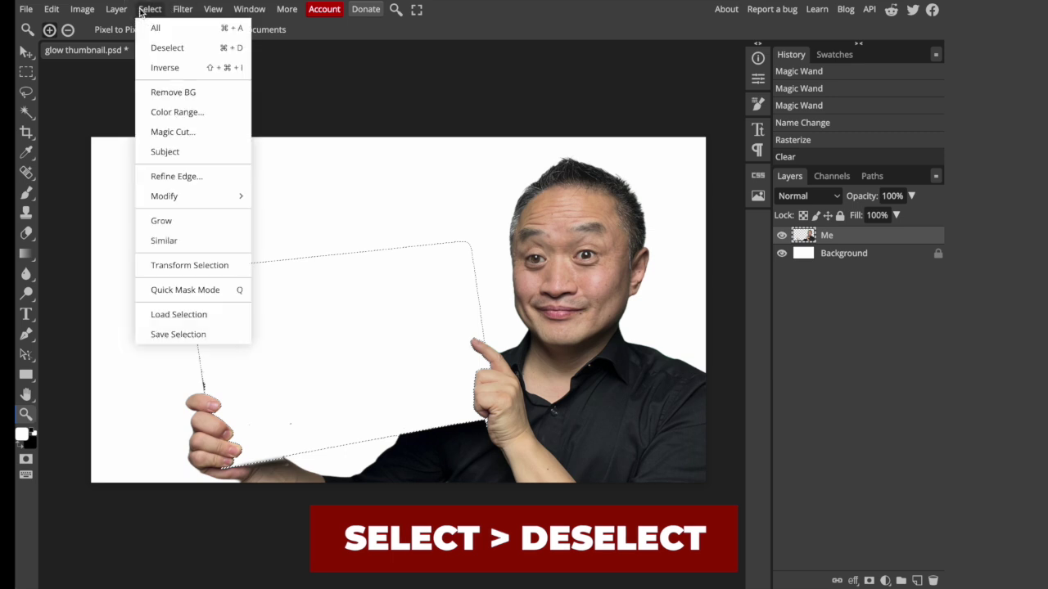
{"action": "left_click", "coordinate": [219, 47]}
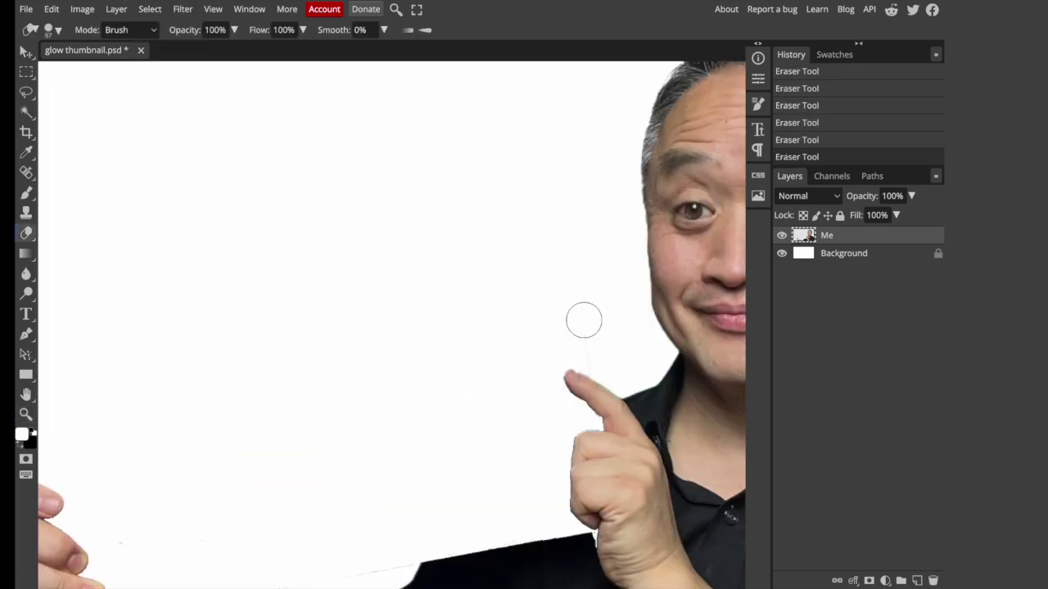
- Erase the leftover laptop edge and dark fringe around the pointing finger and right-side hand
{"action": "key", "text": "z"}
{"action": "scroll", "coordinate": [491, 288], "scroll_direction": "up", "scroll_amount": 4}
{"action": "key", "text": "e"}
{"action": "scroll", "coordinate": [590, 127], "scroll_direction": "up", "scroll_amount": 3}
{"action": "left_click_drag", "start_coordinate": [590, 127], "coordinate": [205, 224]}
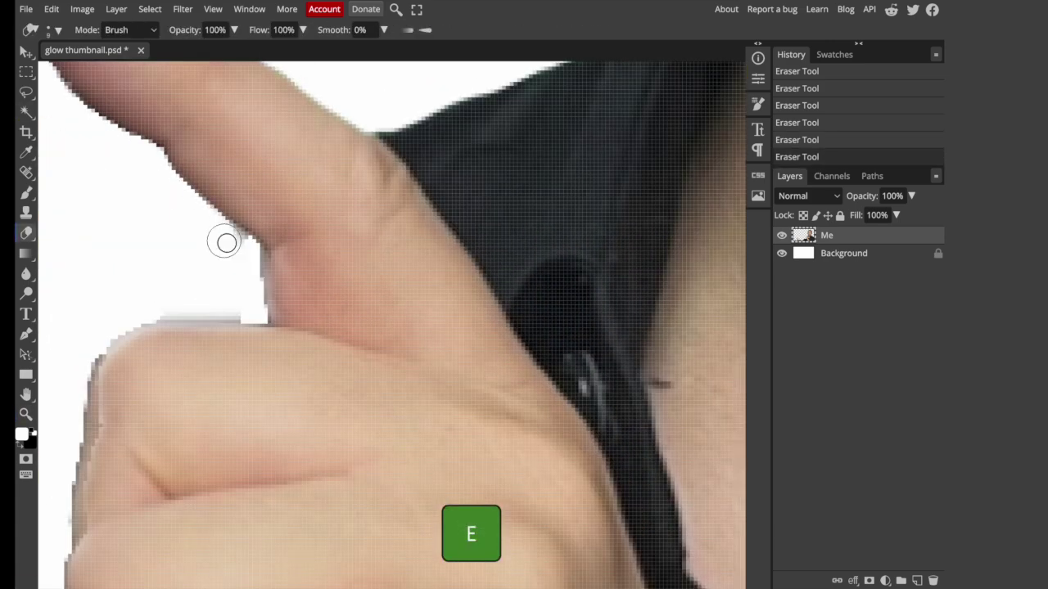
- Erase the remaining laptop fringe along the left-side forearm and around the gripping fingers with a small eraser
{"action": "scroll", "coordinate": [205, 224], "scroll_direction": "down", "scroll_amount": 10}
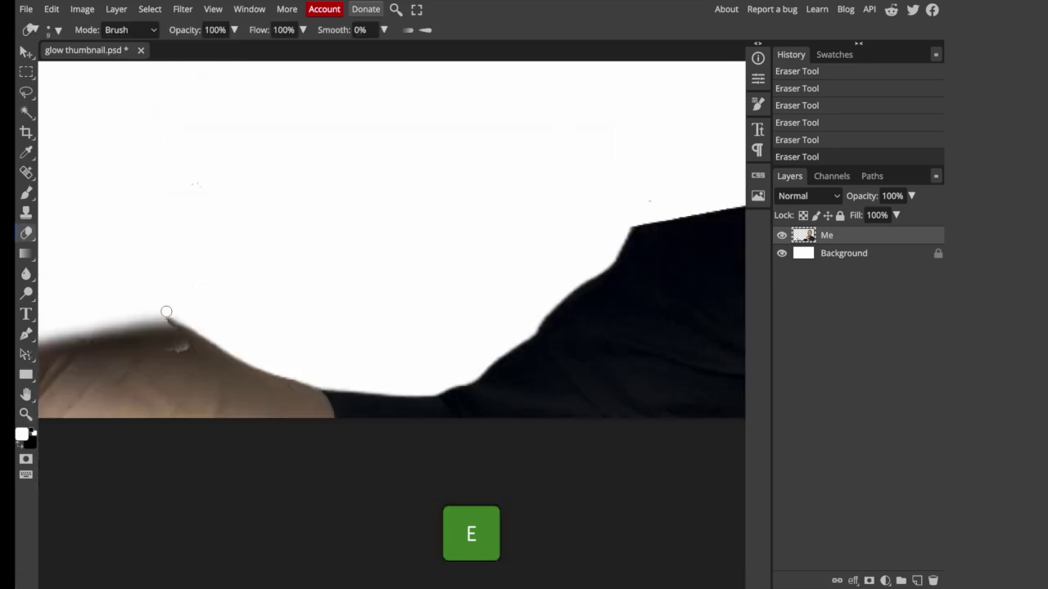
{"action": "scroll", "coordinate": [238, 298], "scroll_direction": "up", "scroll_amount": 5}
{"action": "scroll", "coordinate": [557, 142], "scroll_direction": "up", "scroll_amount": 3}
{"action": "left_click", "coordinate": [521, 418]}
{"action": "scroll", "coordinate": [423, 390], "scroll_direction": "up", "scroll_amount": 2}
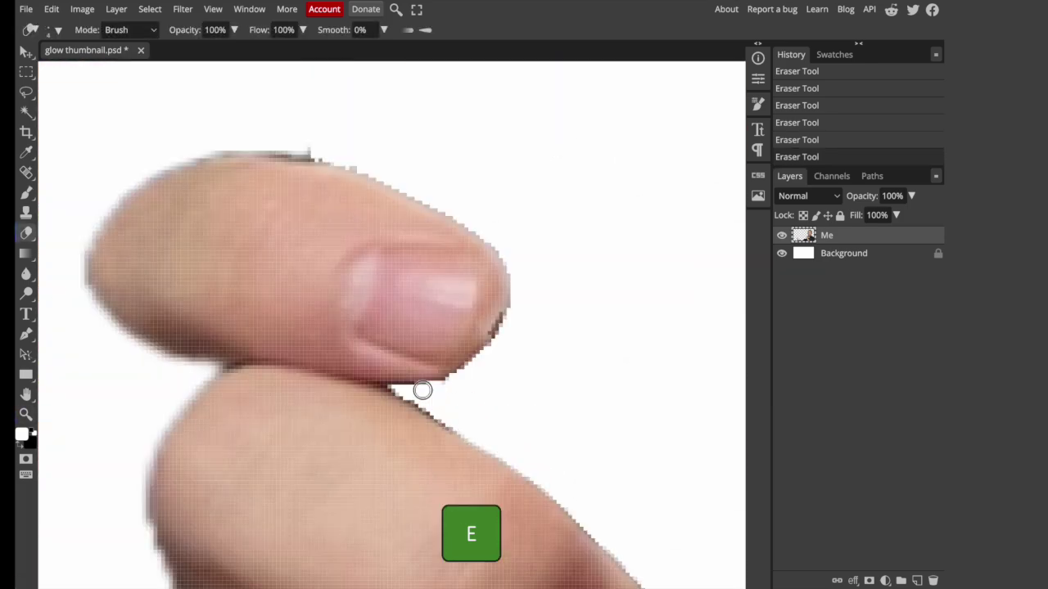
{"action": "scroll", "coordinate": [589, 344], "scroll_direction": "down", "scroll_amount": 5}
{"action": "key", "text": "z"}
{"action": "scroll", "coordinate": [395, 398], "scroll_direction": "up", "scroll_amount": 2}
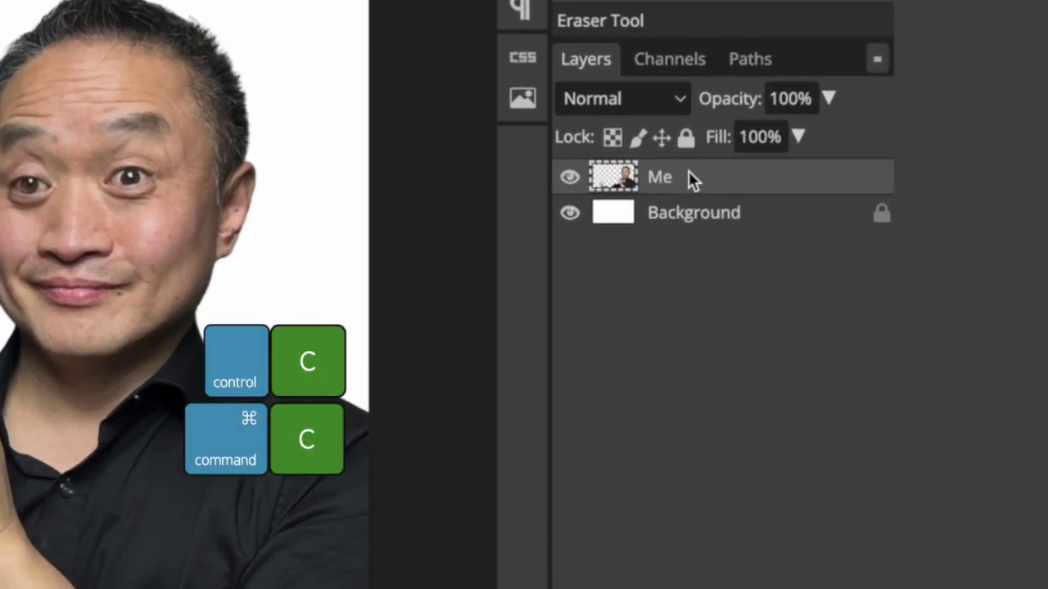
- Duplicate the Me layer, hide the original Me layer and make Me copy the active layer
{"action": "key", "text": "ctrl+v"}
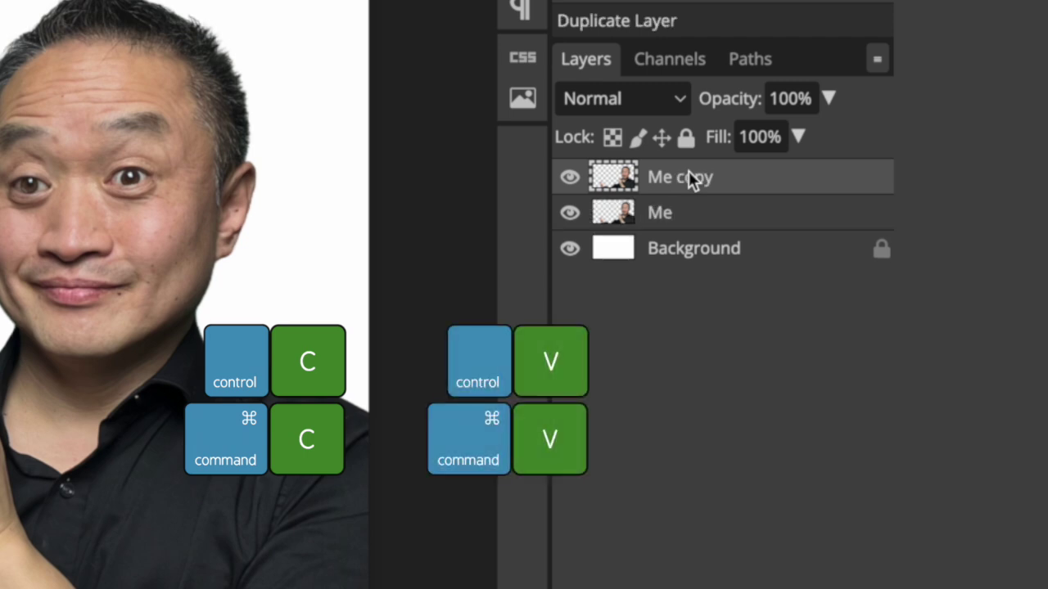
{"action": "left_click", "coordinate": [697, 214]}
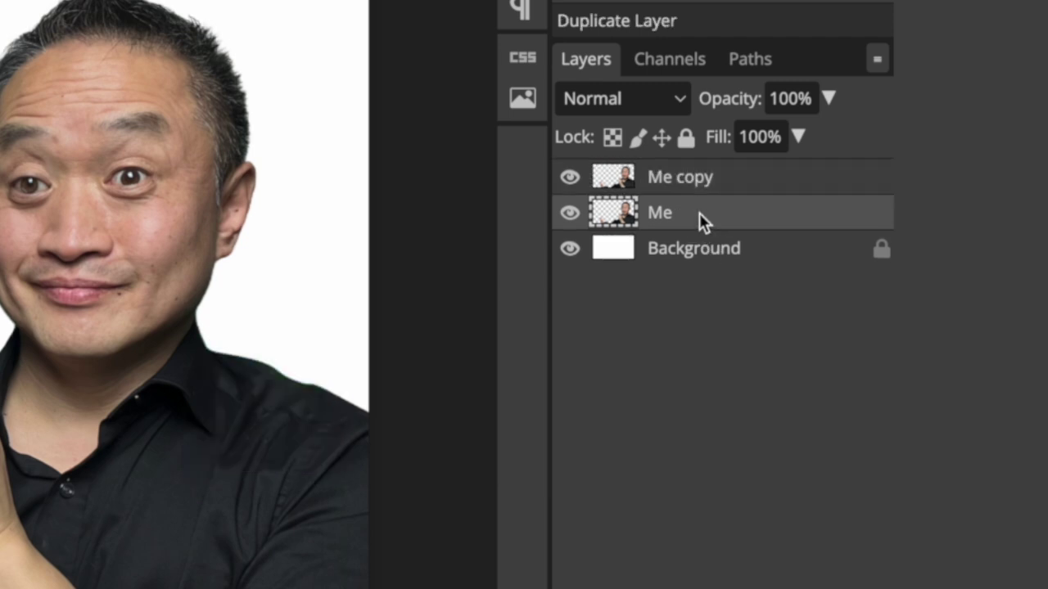
{"action": "left_click", "coordinate": [571, 215]}
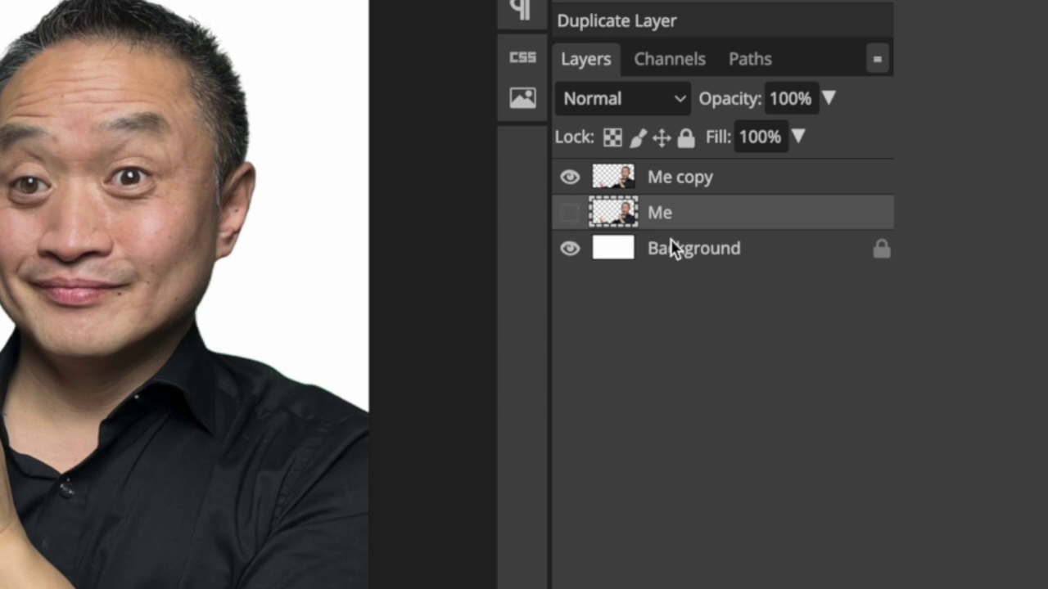
{"action": "left_click", "coordinate": [680, 177]}
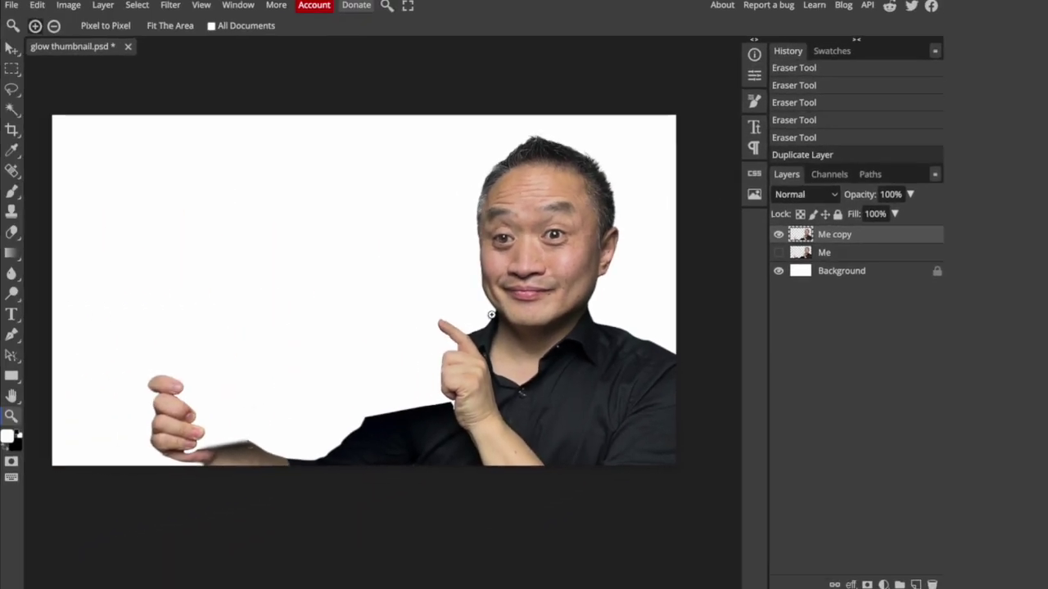
- Erase the head, shirt and holding arm from the Me copy layer, keeping only the gripping hand and the pointing hand with its forearm
{"action": "key", "text": "e"}
{"action": "mouse_move", "coordinate": [540, 213]}
{"action": "left_mouse_down"}
{"action": "mouse_move", "coordinate": [241, 470]}
{"action": "mouse_move", "coordinate": [495, 364]}
{"action": "mouse_move", "coordinate": [492, 351]}
{"action": "left_mouse_up"}
{"action": "left_click", "coordinate": [499, 350]}
{"action": "key", "text": "e"}
{"action": "scroll", "coordinate": [363, 306], "scroll_direction": "down", "scroll_amount": 5}
{"action": "scroll", "coordinate": [341, 276], "scroll_direction": "up", "scroll_amount": 6}
{"action": "scroll", "coordinate": [240, 273], "scroll_direction": "down", "scroll_amount": 3}
{"action": "left_click_drag", "start_coordinate": [241, 274], "coordinate": [283, 281]}
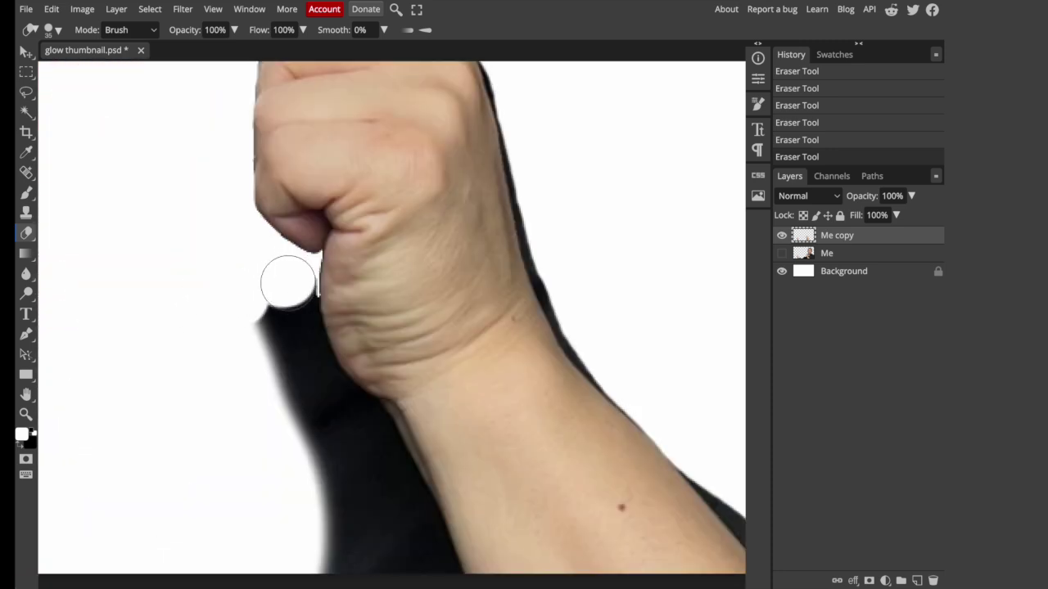
{"action": "scroll", "coordinate": [382, 461], "scroll_direction": "down", "scroll_amount": 5}
{"action": "scroll", "coordinate": [386, 322], "scroll_direction": "down", "scroll_amount": 3}
{"action": "scroll", "coordinate": [385, 322], "scroll_direction": "down", "scroll_amount": 3}
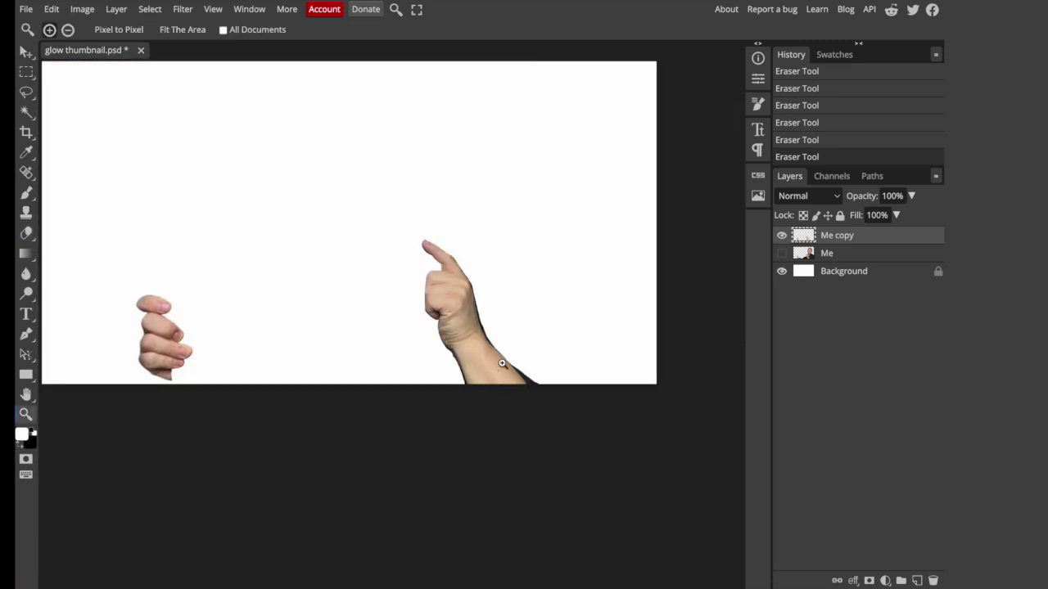
- Erase the pointing hand's forearm and remaining shirt edge below the wrist on Me copy with a larger eraser
{"action": "scroll", "coordinate": [432, 280], "scroll_direction": "up", "scroll_amount": 5}
{"action": "left_click", "coordinate": [58, 29]}
{"action": "left_click_drag", "start_coordinate": [115, 65], "coordinate": [186, 66]}
{"action": "mouse_move", "coordinate": [630, 467]}
{"action": "left_mouse_down"}
{"action": "mouse_move", "coordinate": [584, 414]}
{"action": "mouse_move", "coordinate": [507, 434]}
{"action": "left_mouse_up"}
{"action": "key", "text": "z"}
{"action": "scroll", "coordinate": [654, 373], "scroll_direction": "down", "scroll_amount": 5}
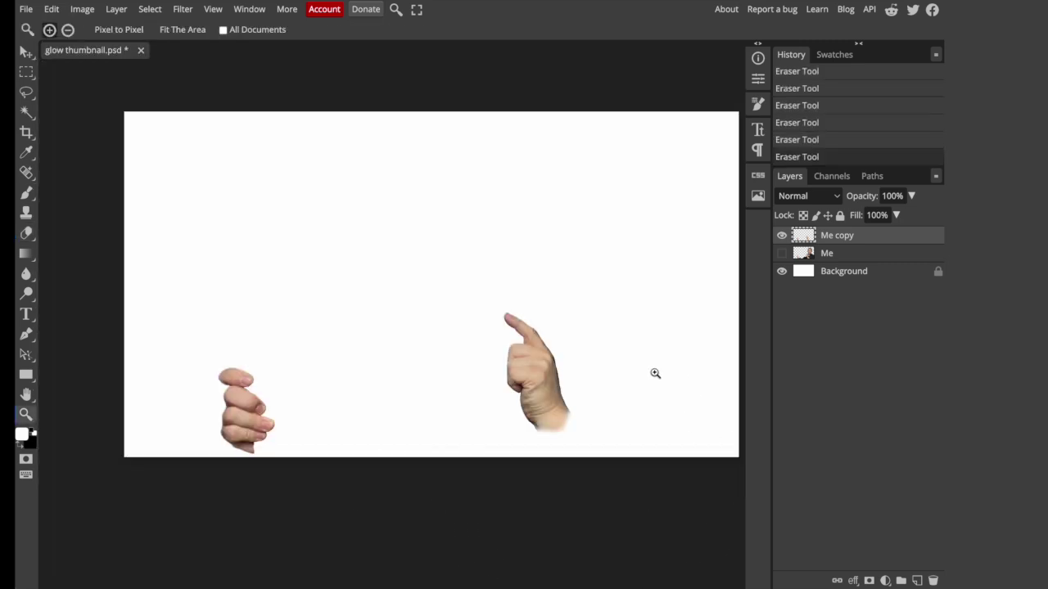
- Place the black gloss rectangle image between the hands and the green circle arrow image on the rectangle's right side
{"action": "left_click_drag", "start_coordinate": [386, 236], "coordinate": [374, 278]}
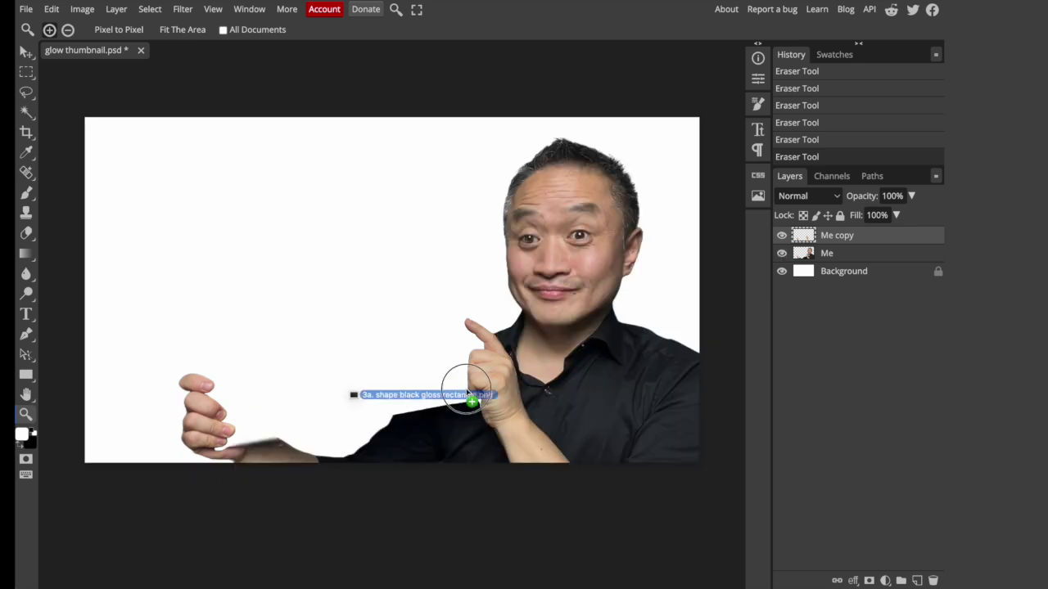
{"action": "left_click_drag", "start_coordinate": [467, 388], "coordinate": [374, 297]}
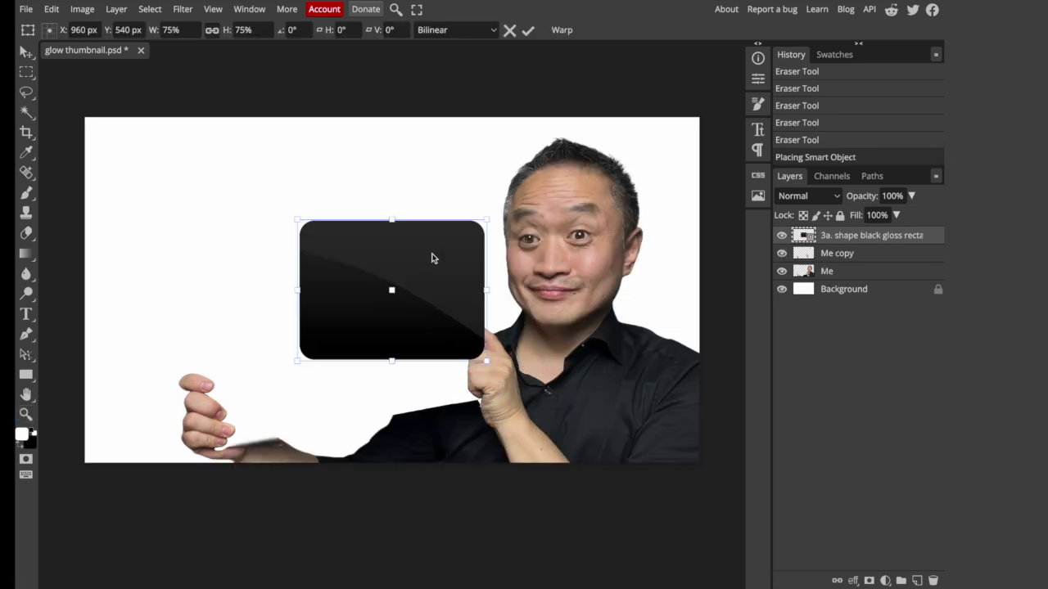
{"action": "left_click_drag", "start_coordinate": [428, 278], "coordinate": [360, 315]}
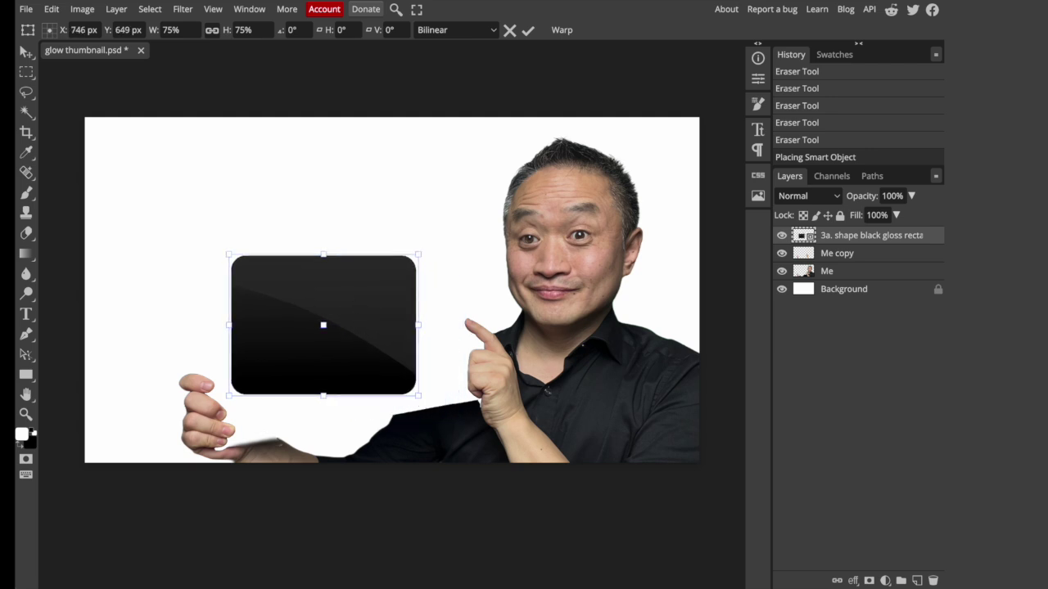
{"action": "left_click_drag", "start_coordinate": [164, 375], "coordinate": [366, 360]}
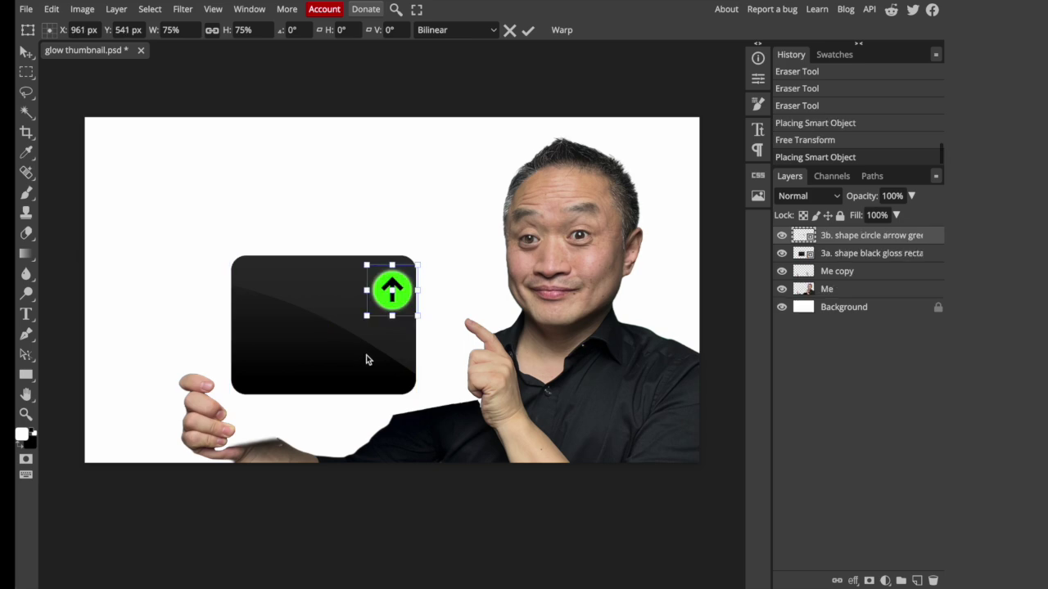
{"action": "left_click_drag", "start_coordinate": [401, 303], "coordinate": [397, 335]}
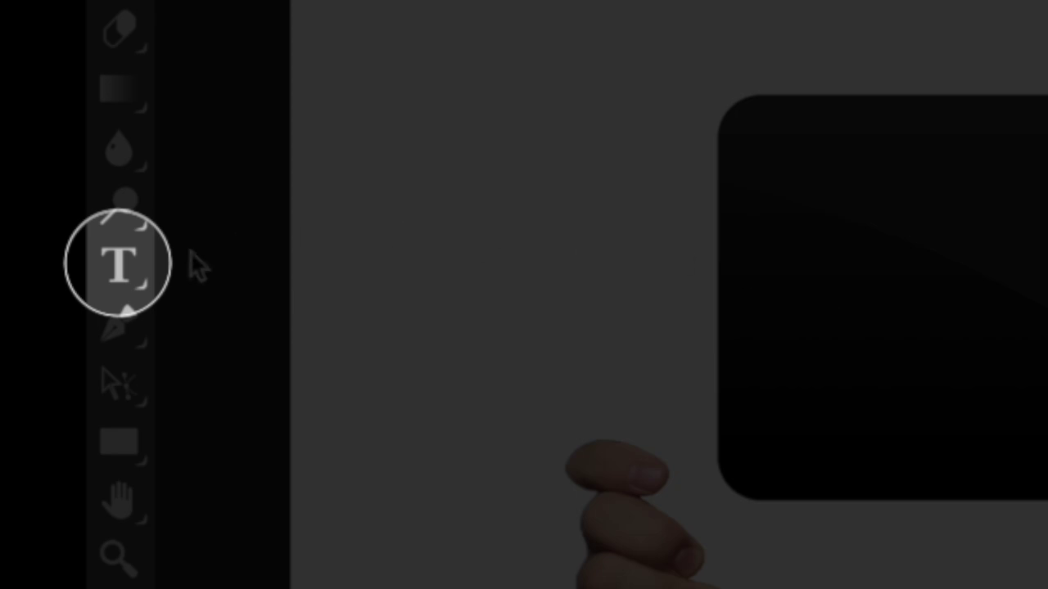
- Add white "VIEWS" text near the top of the black rectangle and "+809%" near its bottom in the Alata font
{"action": "left_click", "coordinate": [136, 276]}
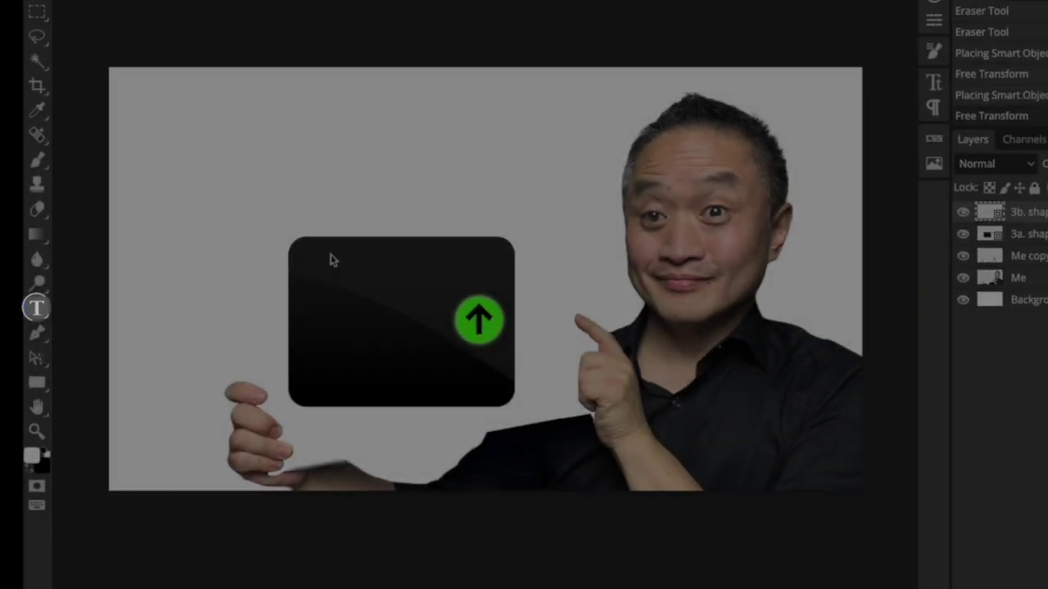
{"action": "left_click", "coordinate": [333, 260]}
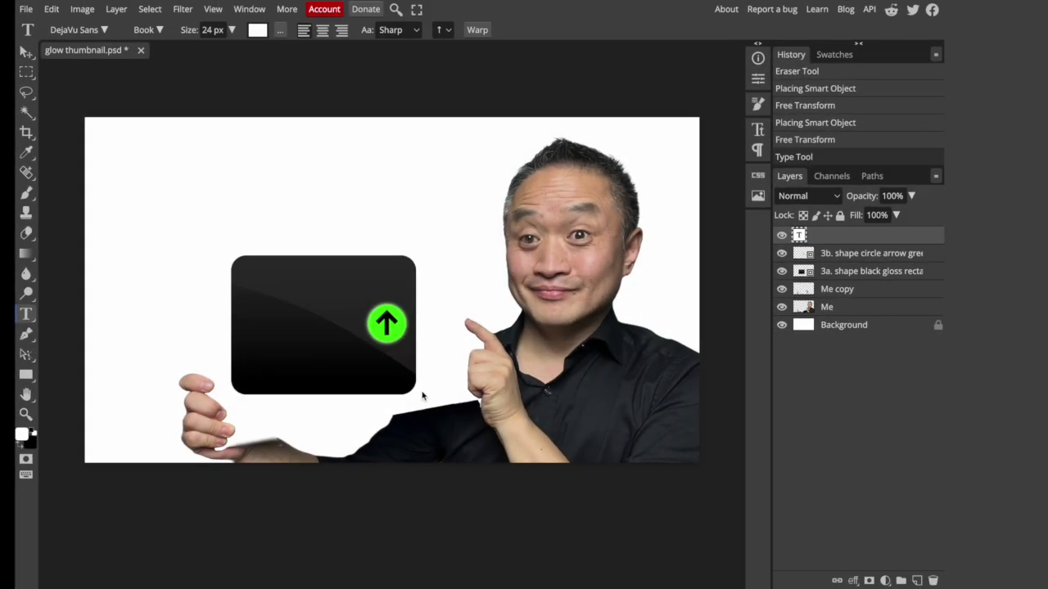
{"action": "left_click", "coordinate": [86, 30]}
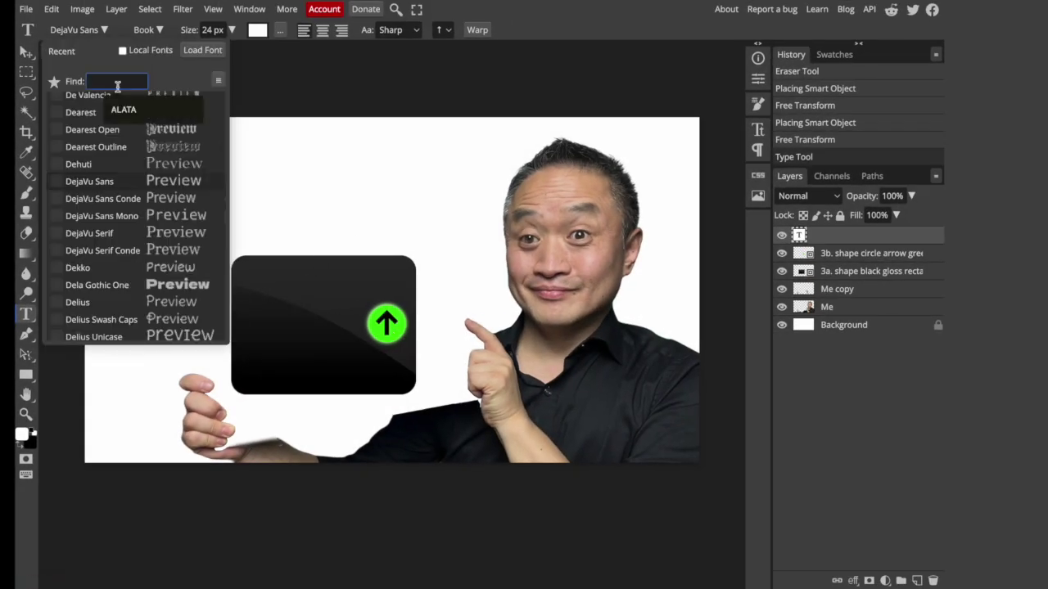
{"action": "left_click", "coordinate": [123, 109]}
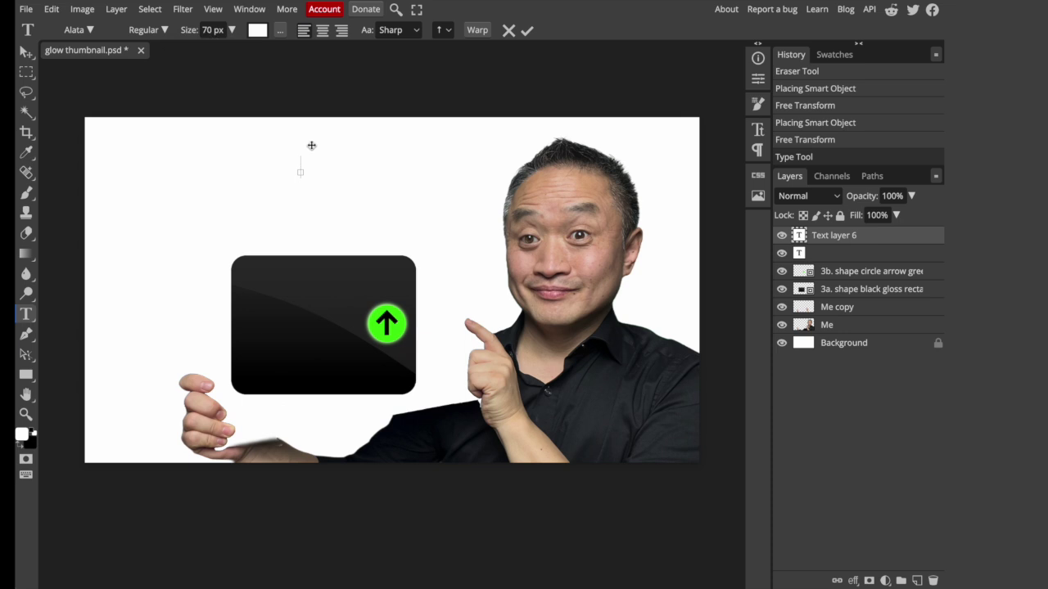
{"action": "key", "text": "Escape"}
{"action": "left_click", "coordinate": [324, 278]}
{"action": "type", "text": "VIEWS"}
{"action": "left_click", "coordinate": [324, 376]}
{"action": "type", "text": "+809%"}
- Duplicate the +809% text to the rectangle's centre, change it to "51,863" in Bebas Neue and enlarge it
{"action": "key", "text": "ctrl+j"}
{"action": "left_click_drag", "start_coordinate": [324, 377], "coordinate": [324, 329]}
{"action": "type", "text": "51,863"}
{"action": "left_click", "coordinate": [79, 30]}
{"action": "type", "text": "bebas"}
{"action": "left_click", "coordinate": [123, 109]}
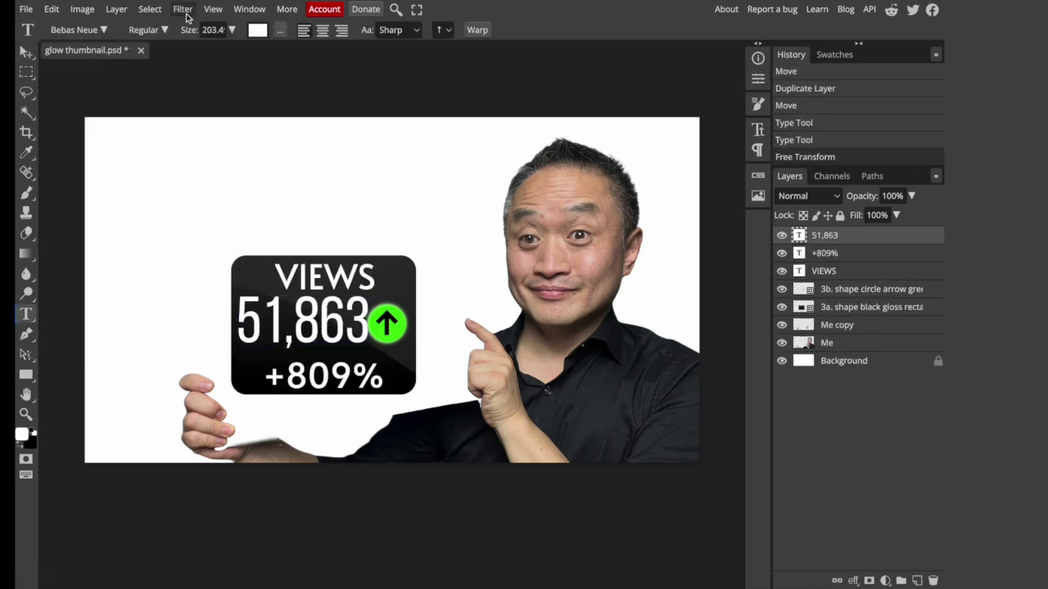
{"action": "key", "text": "ctrl+t"}
{"action": "key", "text": "Return"}
- Set the opacity of the VIEWS and +809% text layers to 50%
{"action": "key", "text": "v"}
{"action": "left_click", "coordinate": [825, 253]}
{"action": "left_click", "coordinate": [823, 270], "text": "shift"}
{"action": "left_click", "coordinate": [892, 195]}
{"action": "type", "text": "50"}
{"action": "key", "text": "Return"}
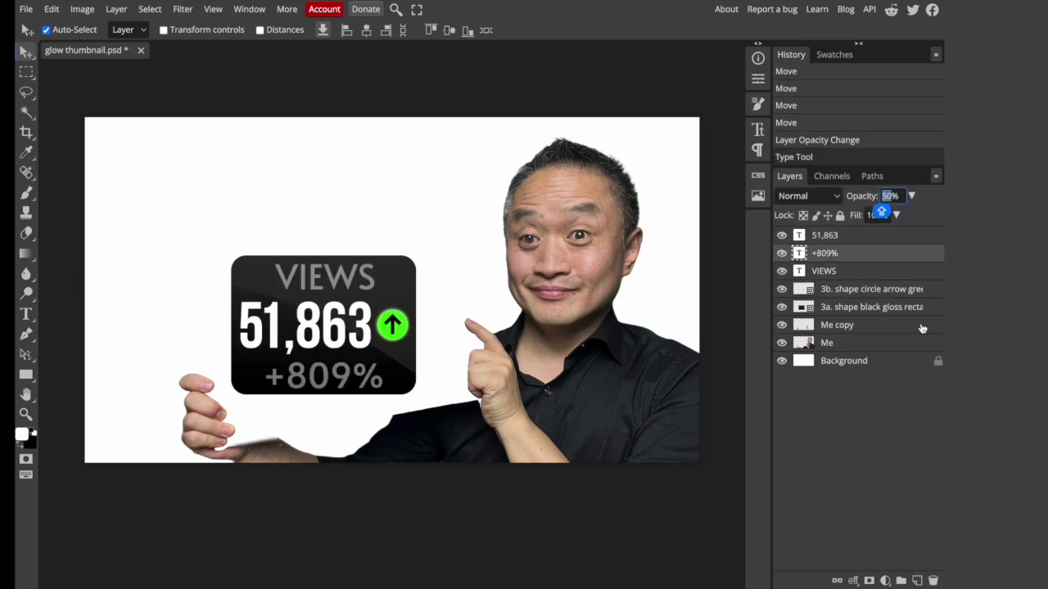
- Group the three text layers, the circle arrow and the black rectangle, and name the group "SIGN"
{"action": "left_click", "coordinate": [833, 305], "text": "shift"}
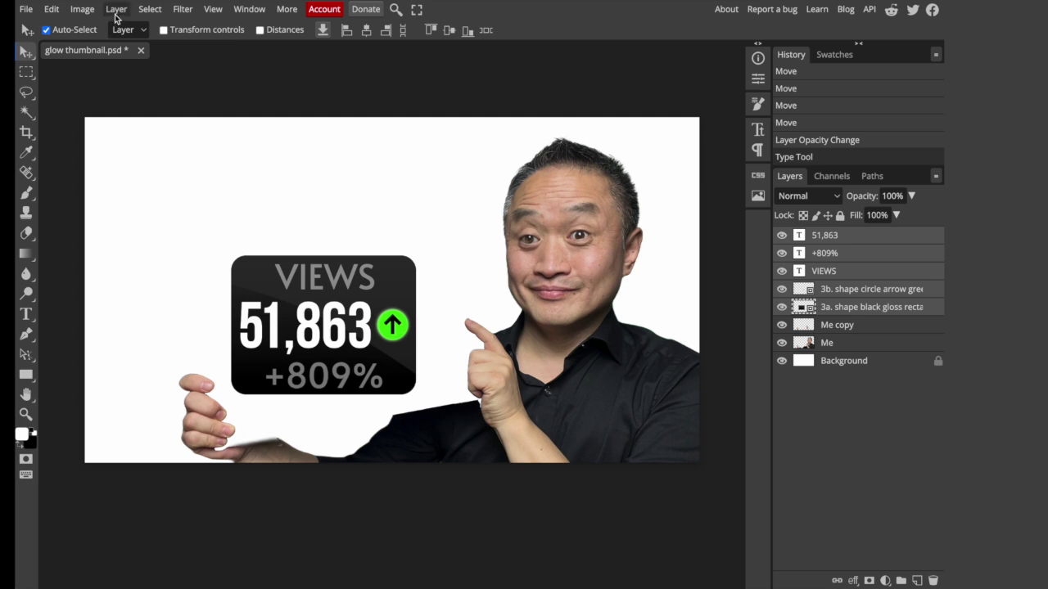
{"action": "left_click", "coordinate": [116, 9]}
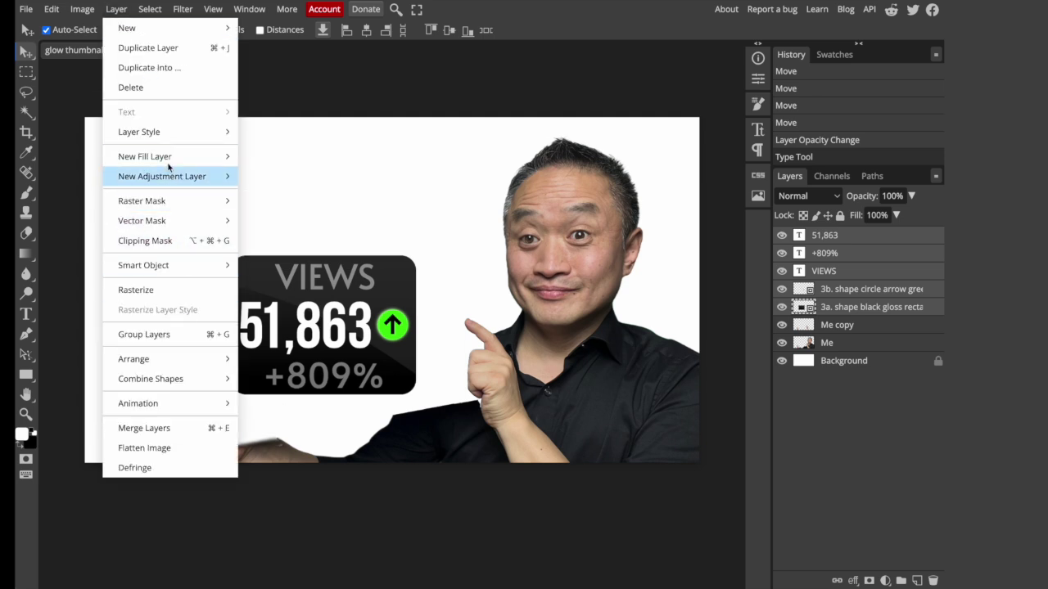
{"action": "left_click", "coordinate": [164, 334]}
{"action": "double_click", "coordinate": [843, 238]}
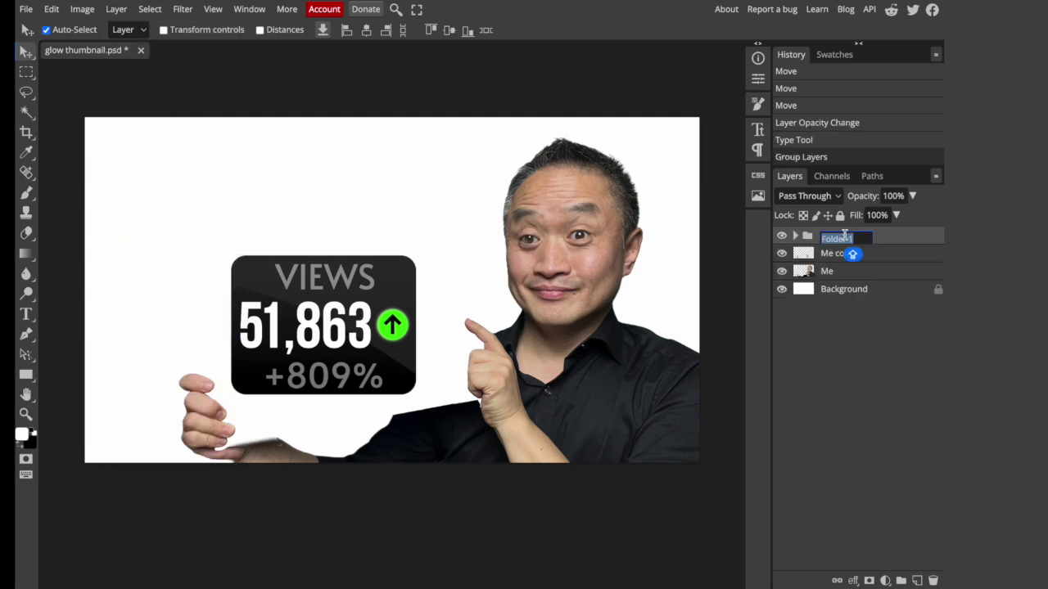
{"action": "type", "text": "SIGN"}
{"action": "key", "text": "Return"}
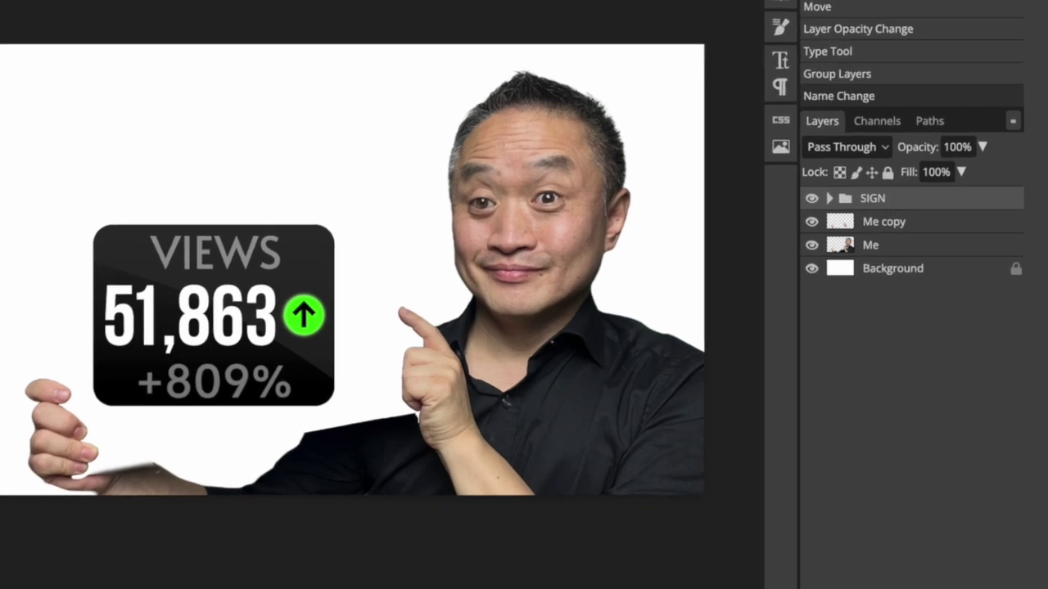
- Try moving the 51,863 text on its own inside the SIGN group and undo the move
{"action": "left_click", "coordinate": [829, 198]}
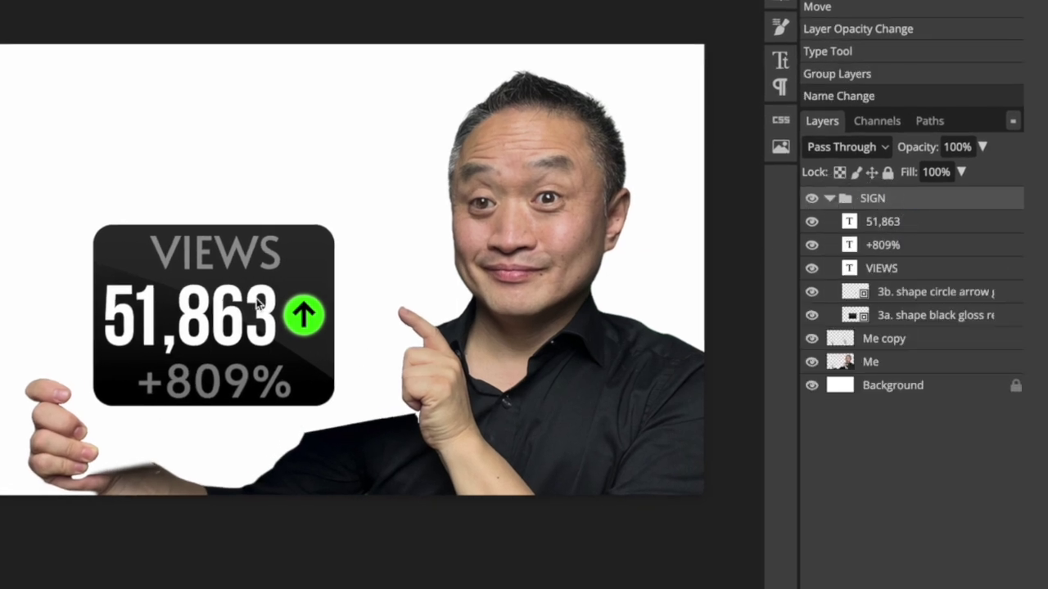
{"action": "left_click_drag", "start_coordinate": [226, 325], "coordinate": [290, 330]}
{"action": "key", "text": "ctrl+z"}
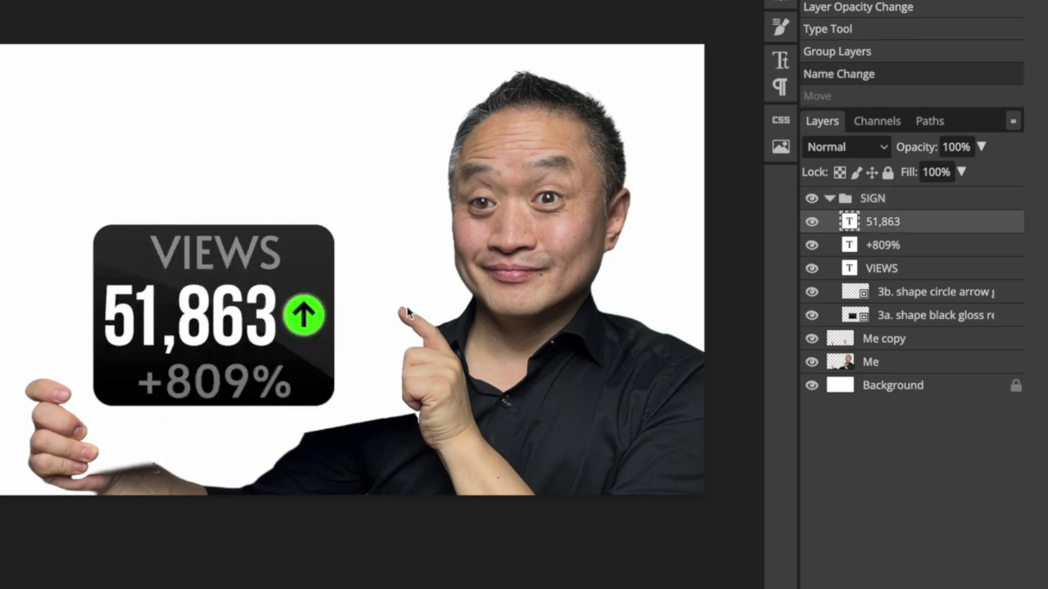
{"action": "left_click", "coordinate": [829, 198]}
- Convert the SIGN group to a smart object and shift the whole sign slightly on the canvas
{"action": "right_click", "coordinate": [867, 198]}
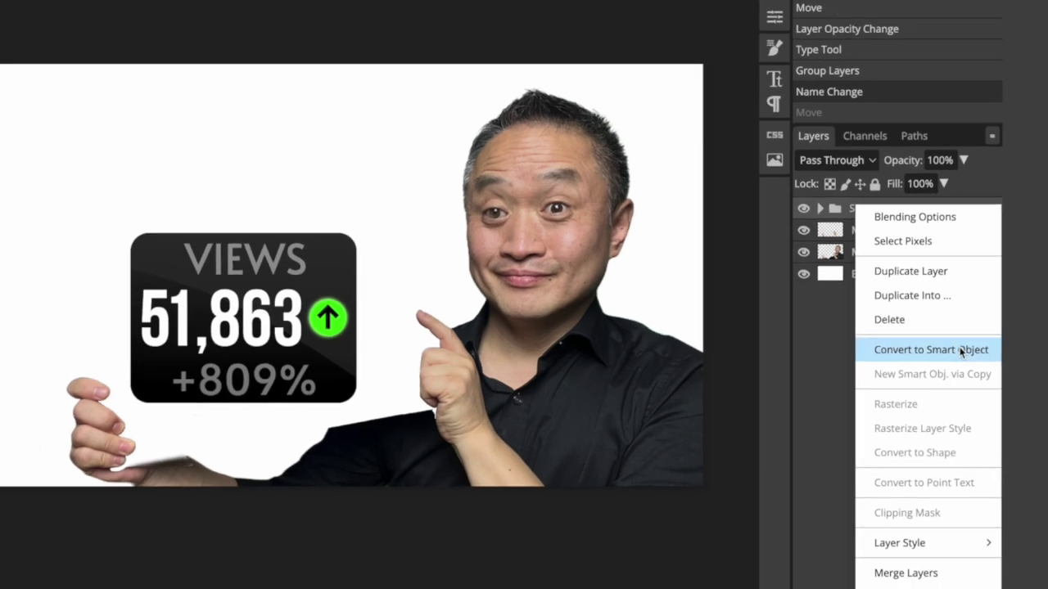
{"action": "left_click", "coordinate": [910, 352]}
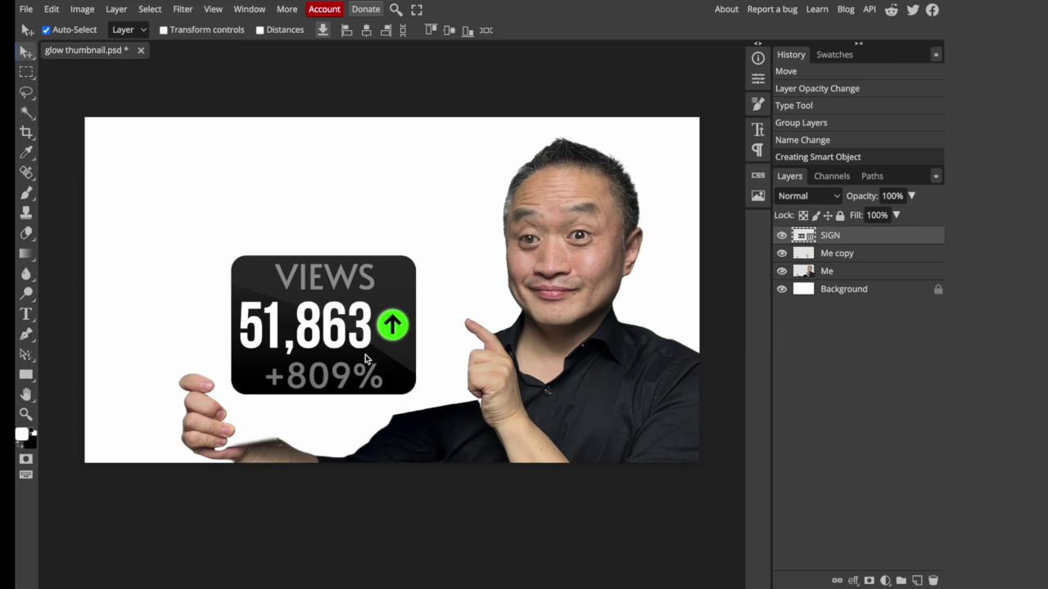
{"action": "left_click_drag", "start_coordinate": [366, 359], "coordinate": [333, 366]}
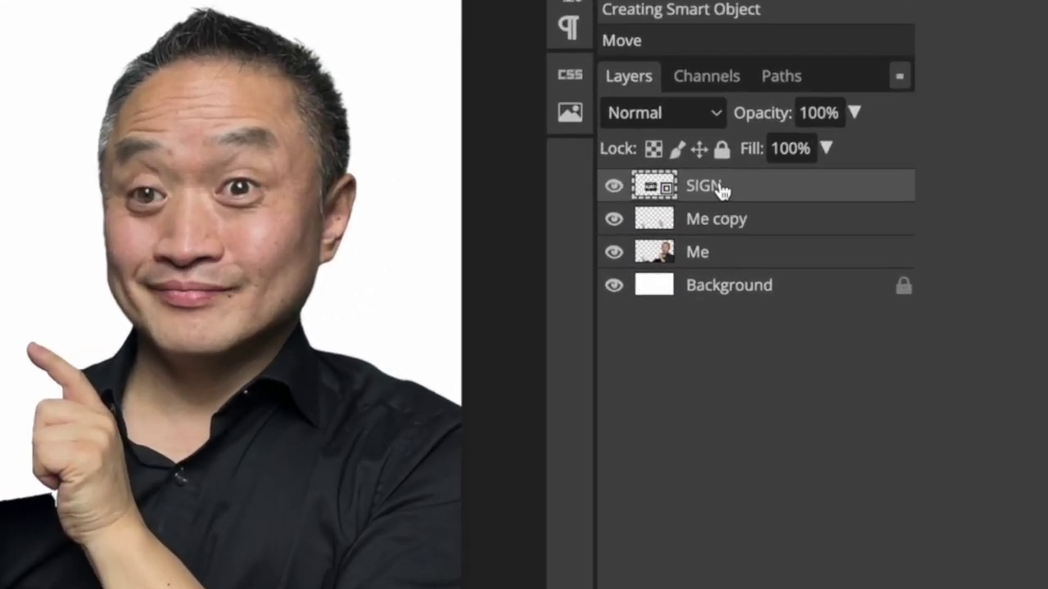
- Move the SIGN layer below Me copy in the layer order and rename Me copy to "hands"
{"action": "left_click_drag", "start_coordinate": [720, 190], "coordinate": [729, 225]}
{"action": "double_click", "coordinate": [723, 195]}
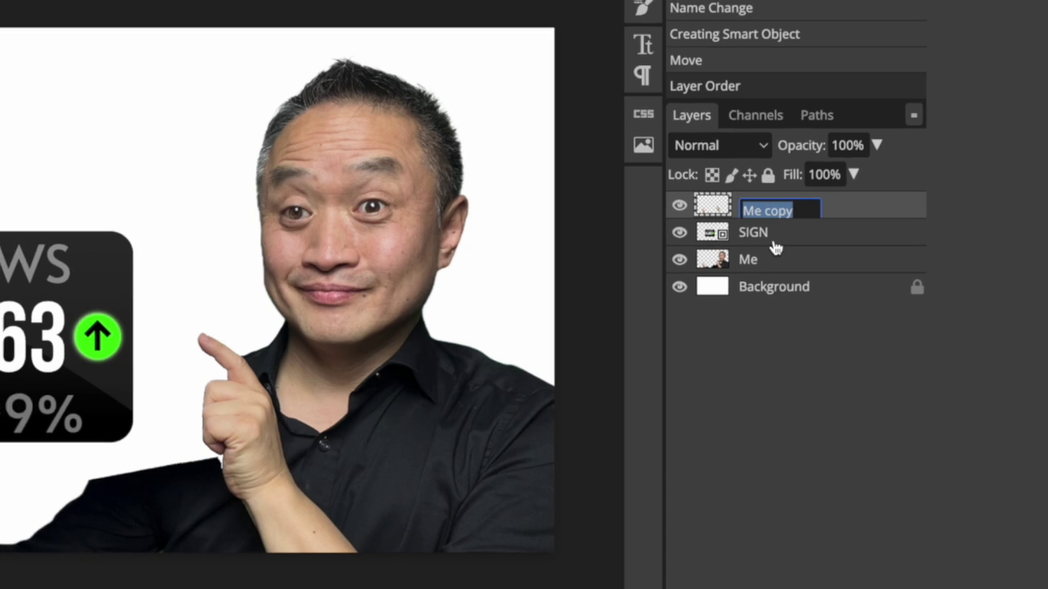
{"action": "type", "text": "hands"}
{"action": "key", "text": "Return"}
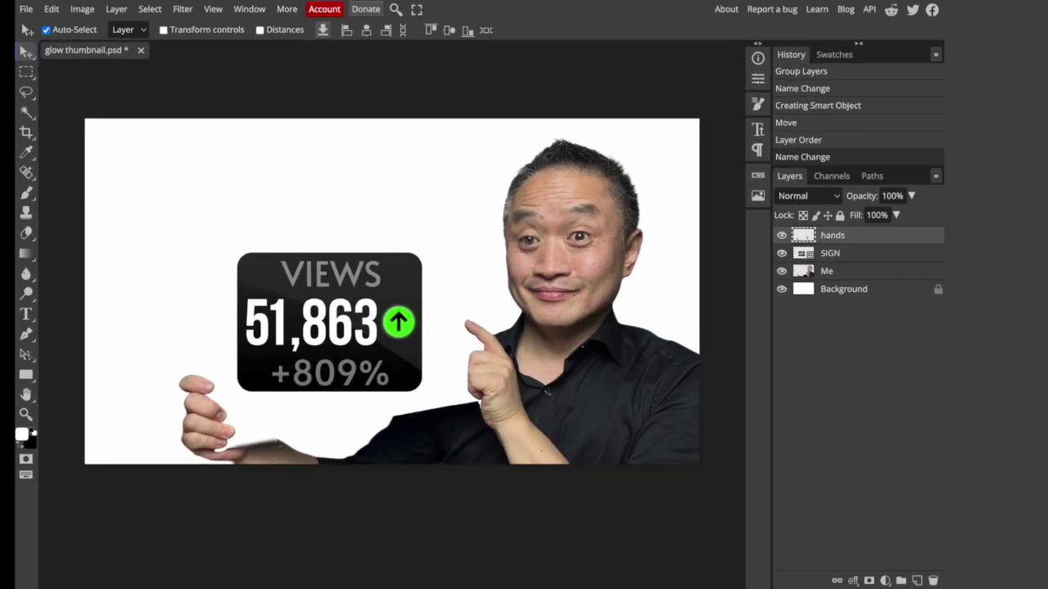
- Move the SIGN object down toward the gripping hand and free-transform it to fit between the hands
{"action": "left_click", "coordinate": [829, 253]}
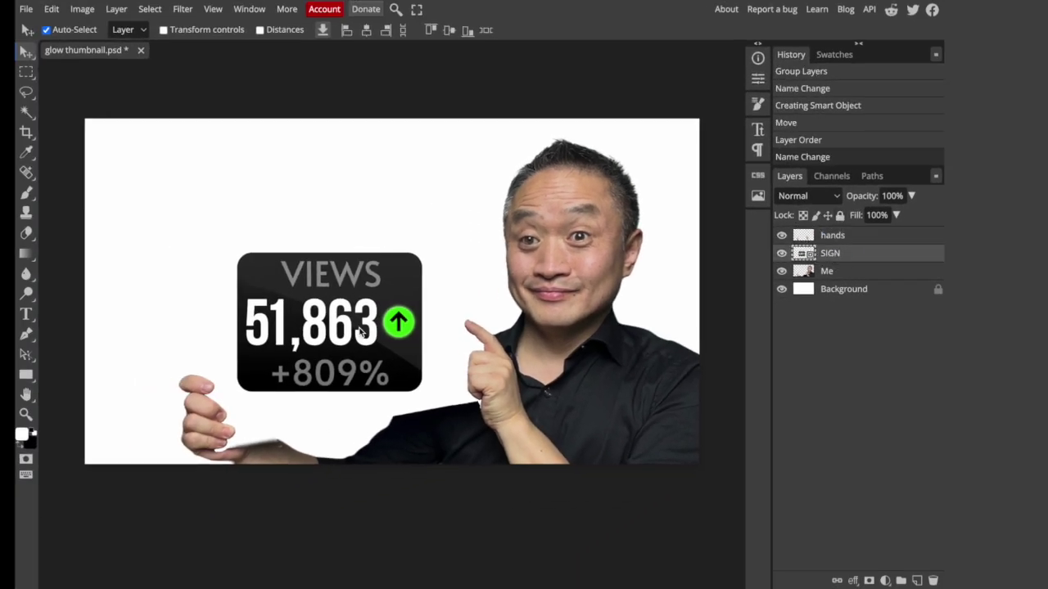
{"action": "left_click_drag", "start_coordinate": [356, 324], "coordinate": [316, 375]}
{"action": "key", "text": "ctrl+t"}
{"action": "left_click_drag", "start_coordinate": [381, 445], "coordinate": [456, 416]}
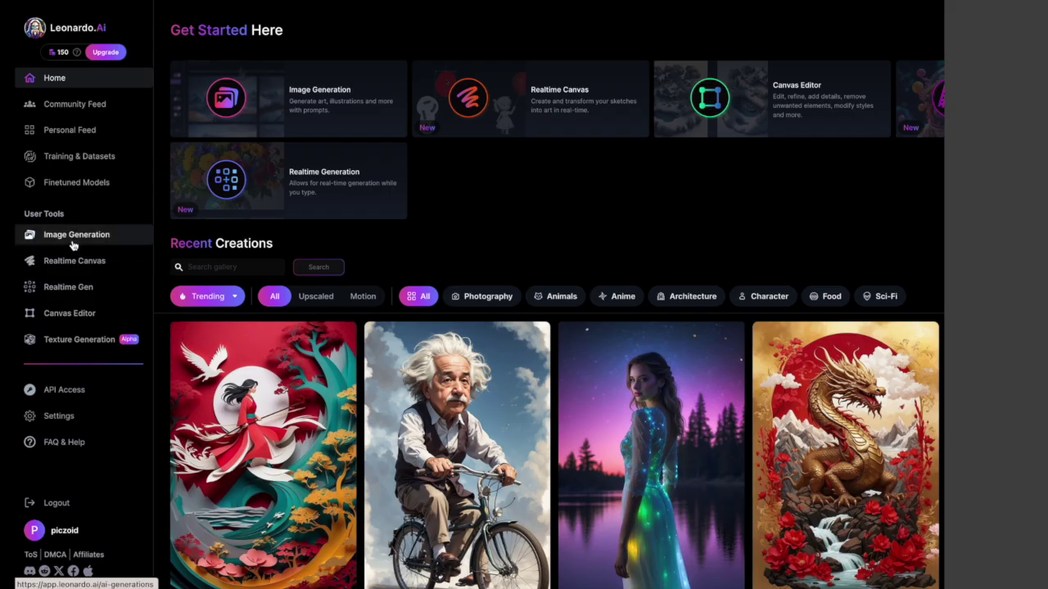
- In Leonardo.Ai, open image generation and download the second image of a green-glow "sharply increasing profit line graph" result
{"action": "left_click", "coordinate": [72, 242]}
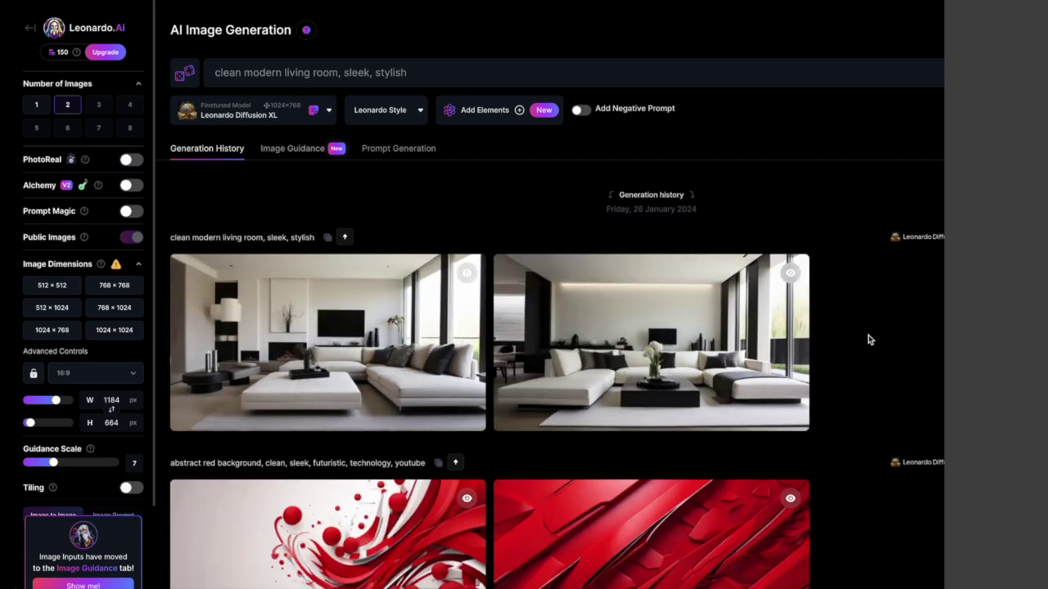
{"action": "scroll", "coordinate": [867, 338], "scroll_direction": "down", "scroll_amount": 8}
{"action": "mouse_move", "coordinate": [734, 341]}
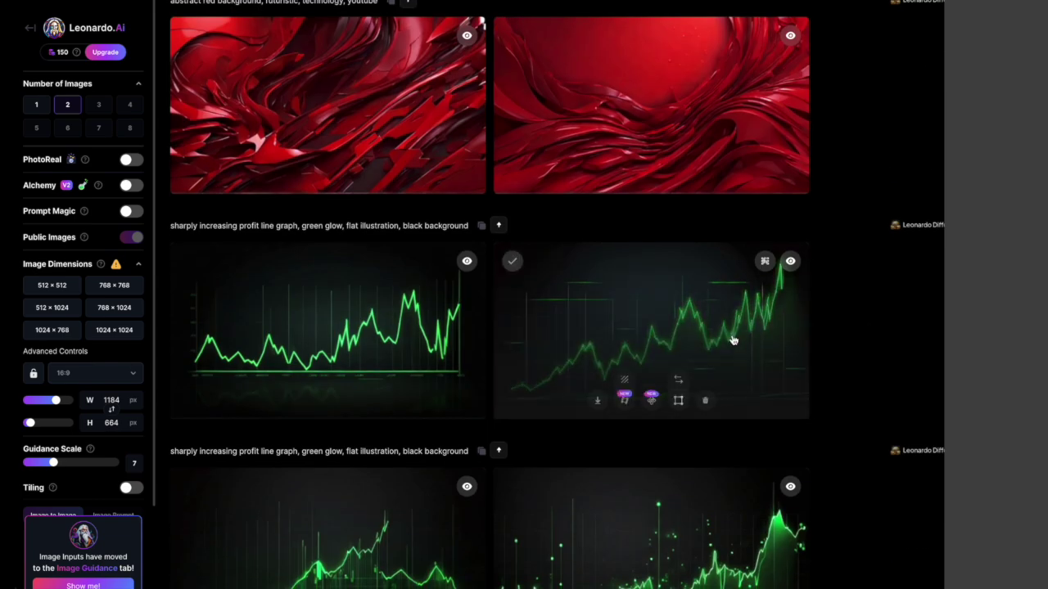
{"action": "left_click", "coordinate": [598, 402]}
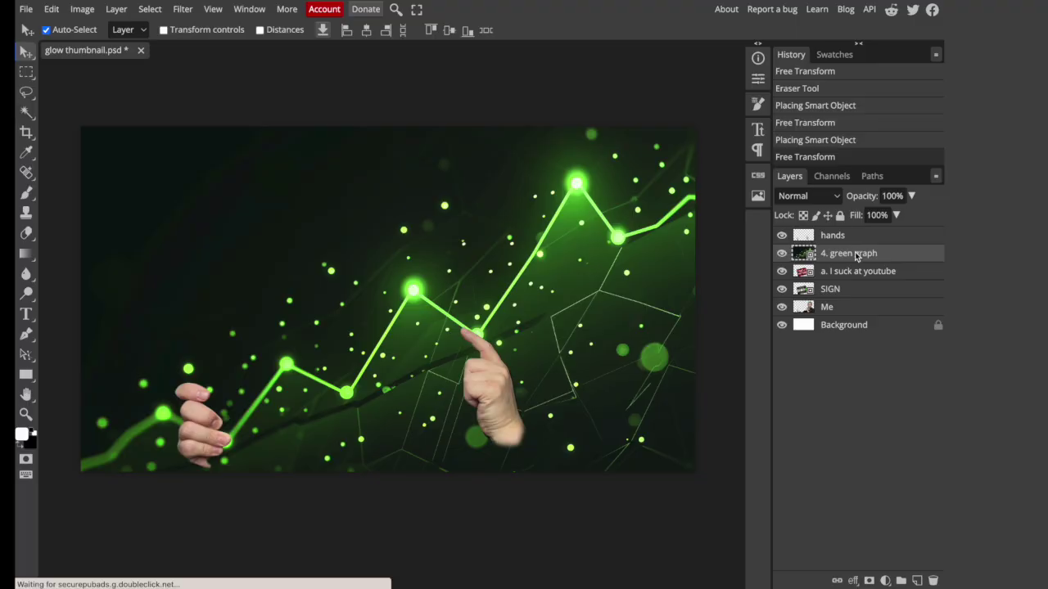
- Move the "4. green graph" layer above the hands layer in the layer order
{"action": "left_click_drag", "start_coordinate": [854, 252], "coordinate": [853, 234]}
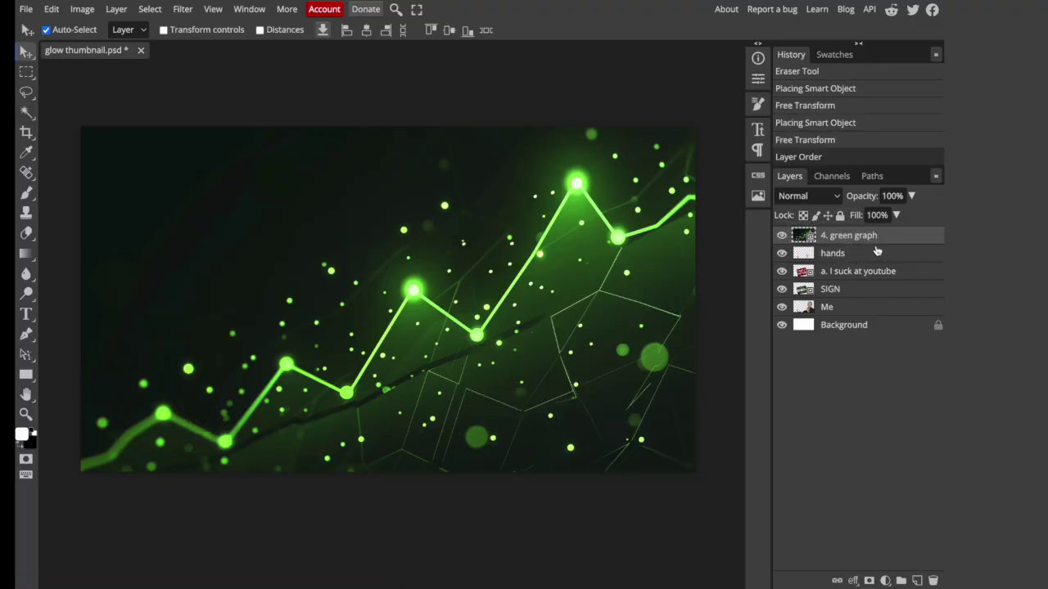
- Move the "4. green graph" layer below the Me layer in the layer order
{"action": "left_click_drag", "start_coordinate": [858, 235], "coordinate": [866, 315]}
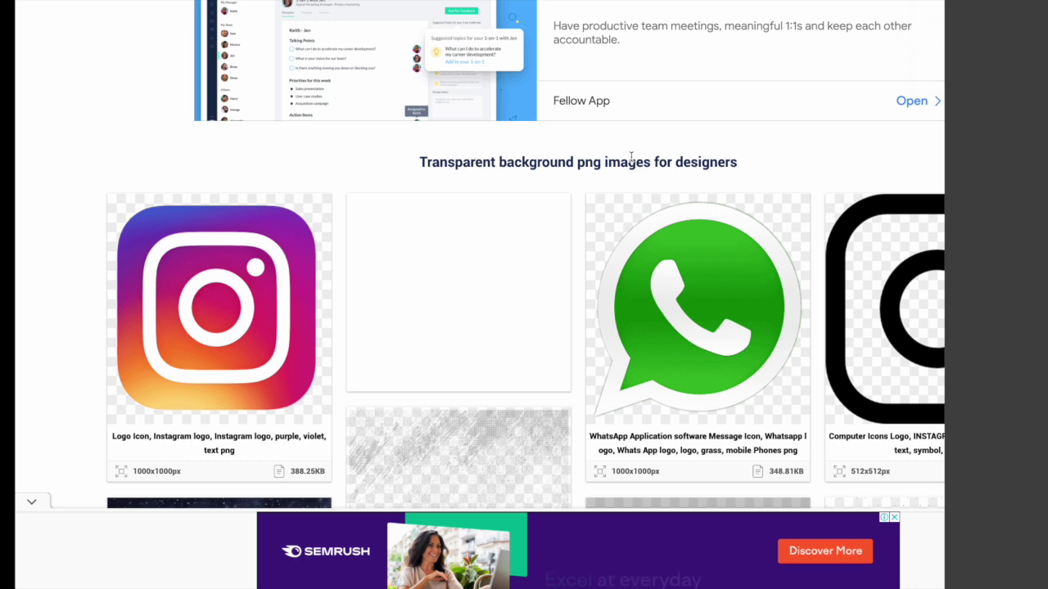
- Search PNGWing for "explosion" and look through the resulting transparent images
{"action": "scroll", "coordinate": [654, 174], "scroll_direction": "up", "scroll_amount": 5}
{"action": "left_click", "coordinate": [411, 169]}
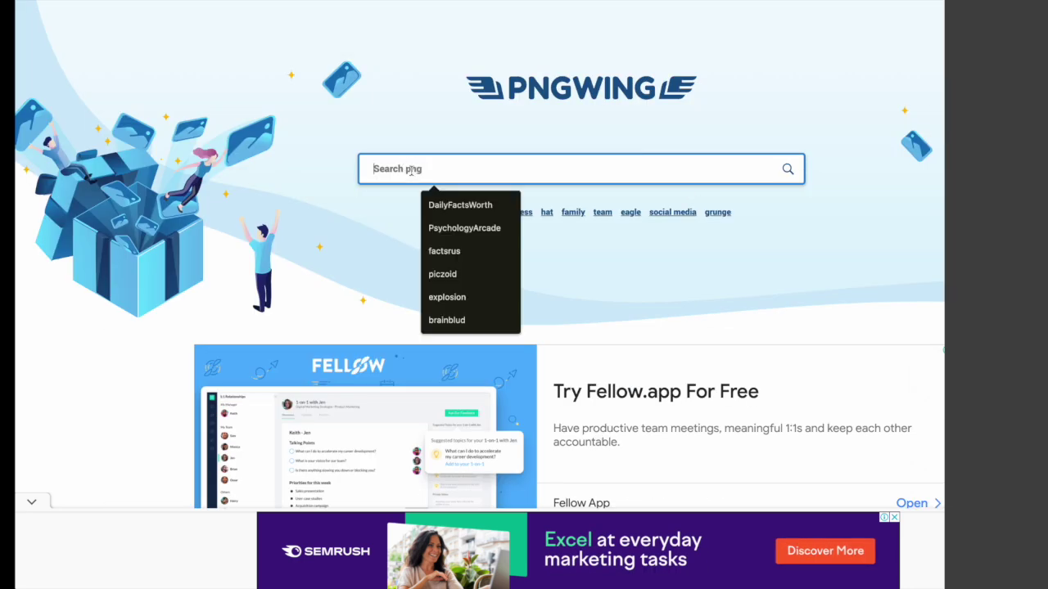
{"action": "key", "text": "Down"}
{"action": "key", "text": "Down"}
{"action": "key", "text": "Down"}
{"action": "key", "text": "Down"}
{"action": "key", "text": "Down"}
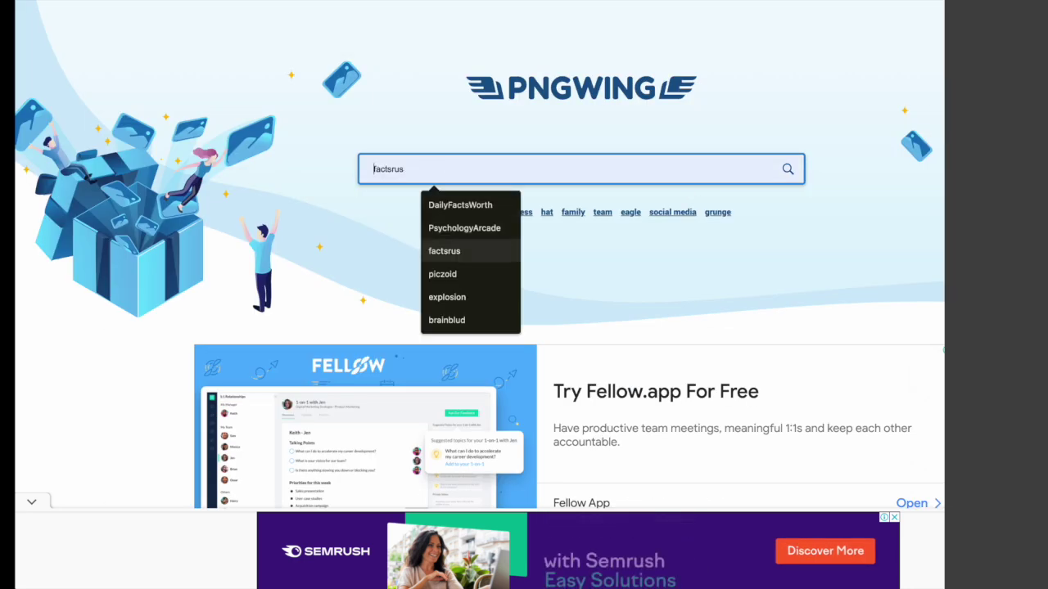
{"action": "key", "text": "Return"}
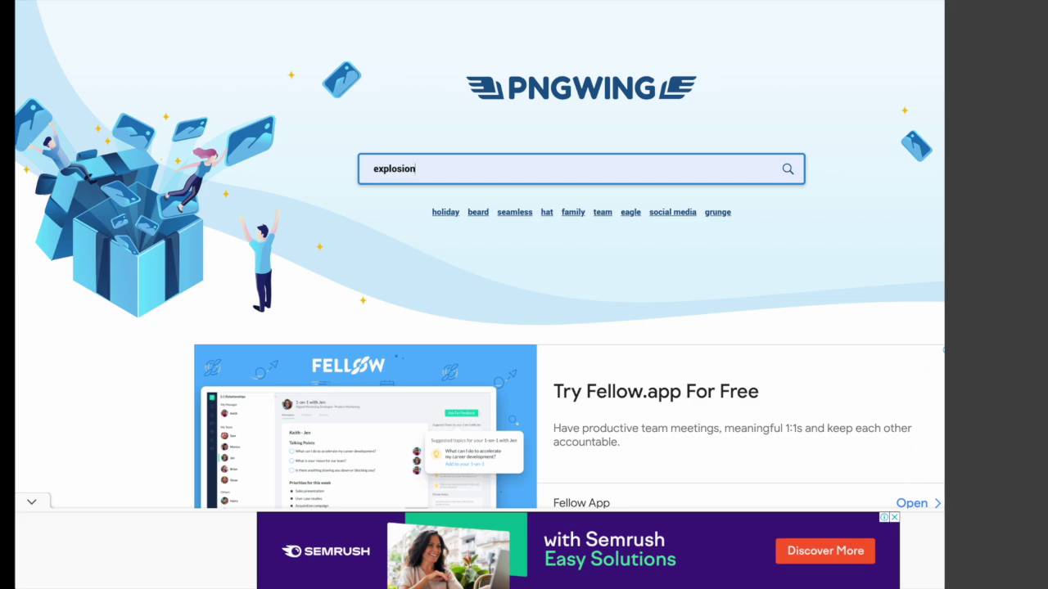
{"action": "key", "text": "Return"}
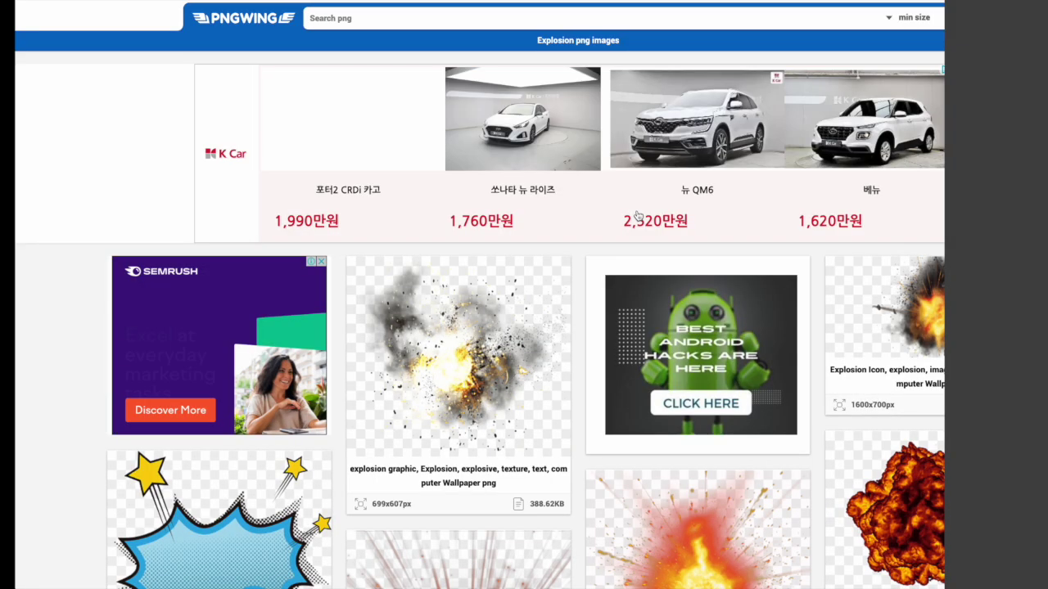
{"action": "scroll", "coordinate": [638, 215], "scroll_direction": "down", "scroll_amount": 2}
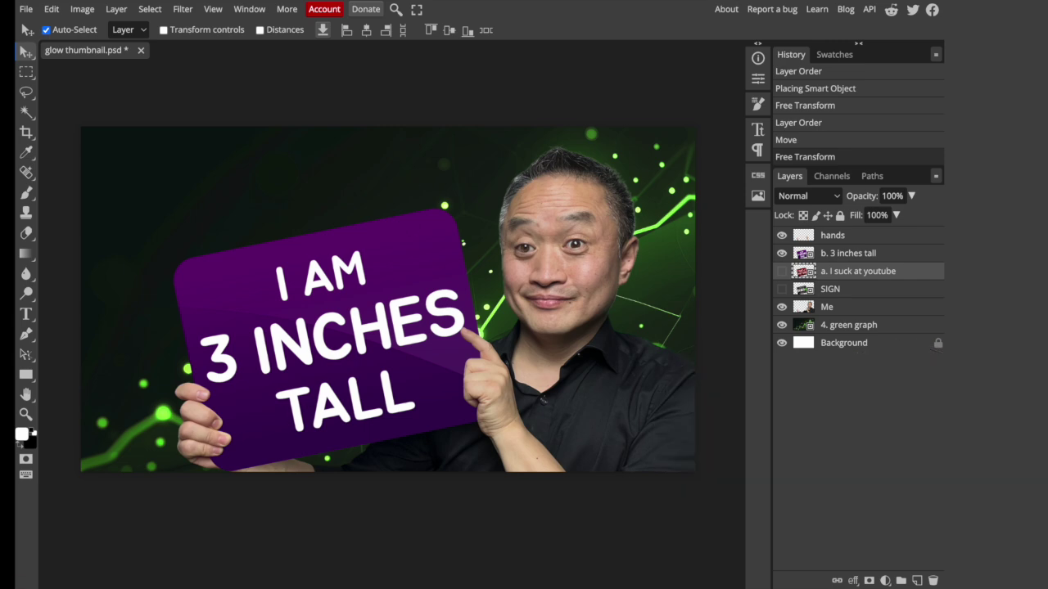
- Place the "5. explosion 1" image above the green graph layer and free-transform it to fill the background behind the man
{"action": "left_click_drag", "start_coordinate": [270, 352], "coordinate": [360, 223]}
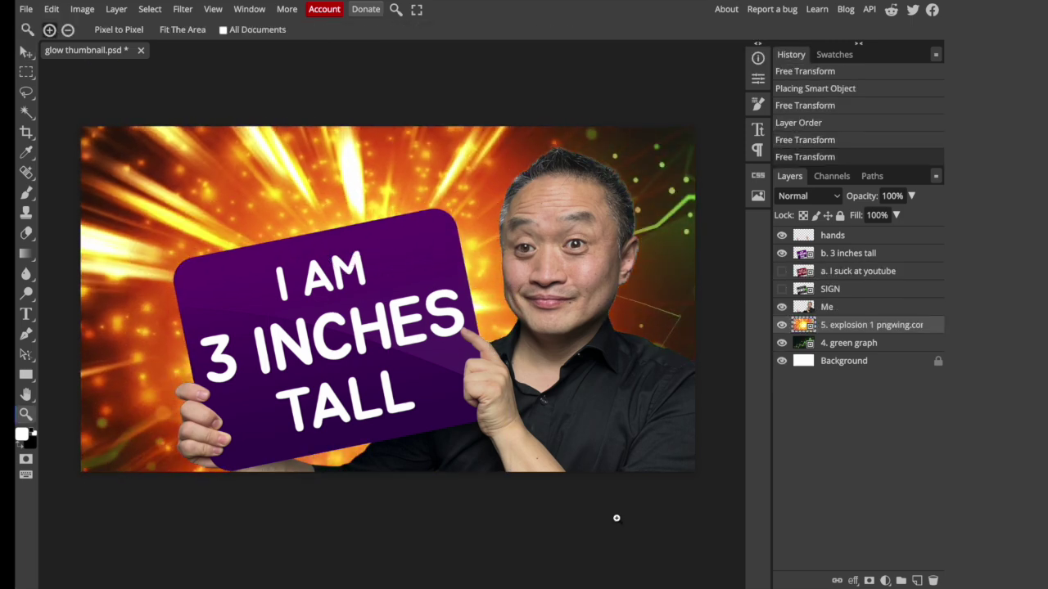
{"action": "key", "text": "ctrl+minus"}
{"action": "left_click_drag", "start_coordinate": [531, 357], "coordinate": [585, 343]}
- Place the "6a. explosion 2 flying bits" image above explosion 1, enlarging and rotating it counter-clockwise behind the sign
{"action": "double_click", "coordinate": [26, 413]}
{"action": "left_click_drag", "start_coordinate": [18, 419], "coordinate": [360, 324]}
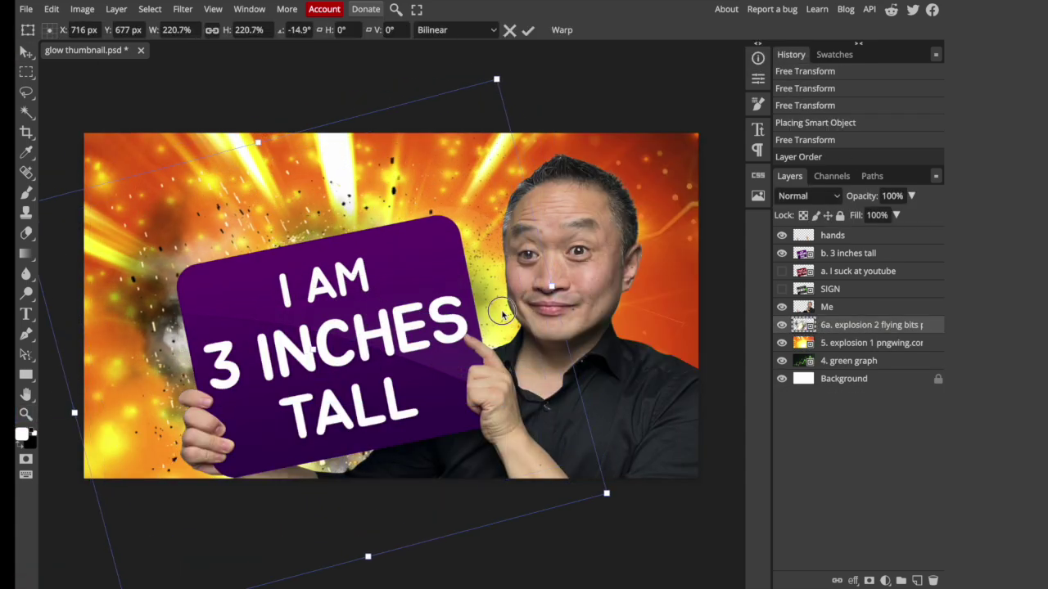
{"action": "key", "text": "Return"}
- Delete the "b. 3 inches tall" and "a. I suck at youtube" layers together
{"action": "left_click", "coordinate": [855, 255]}
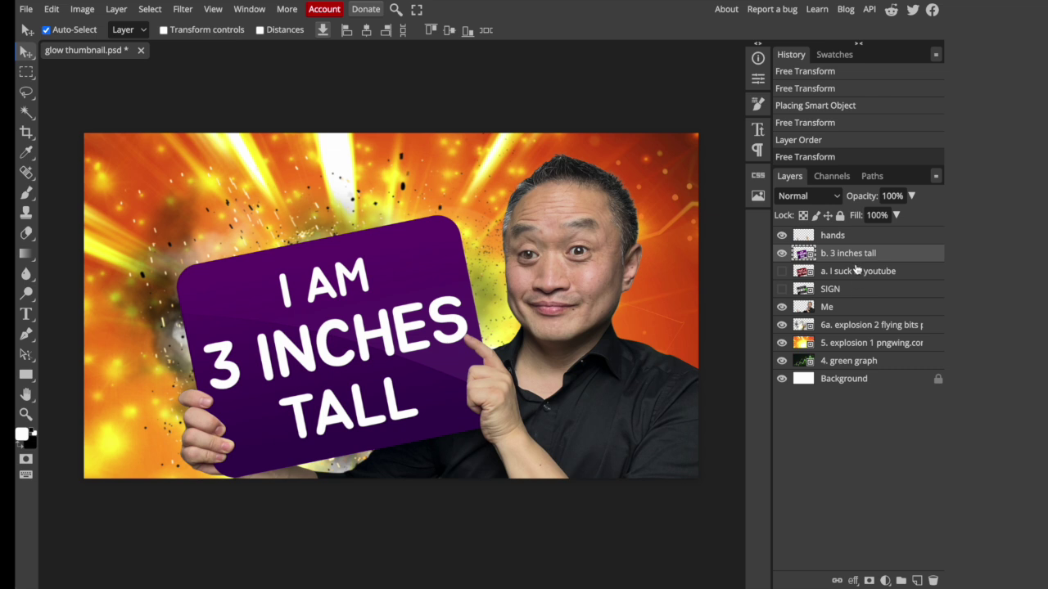
{"action": "left_click", "coordinate": [855, 270], "text": "shift"}
{"action": "right_click", "coordinate": [851, 268]}
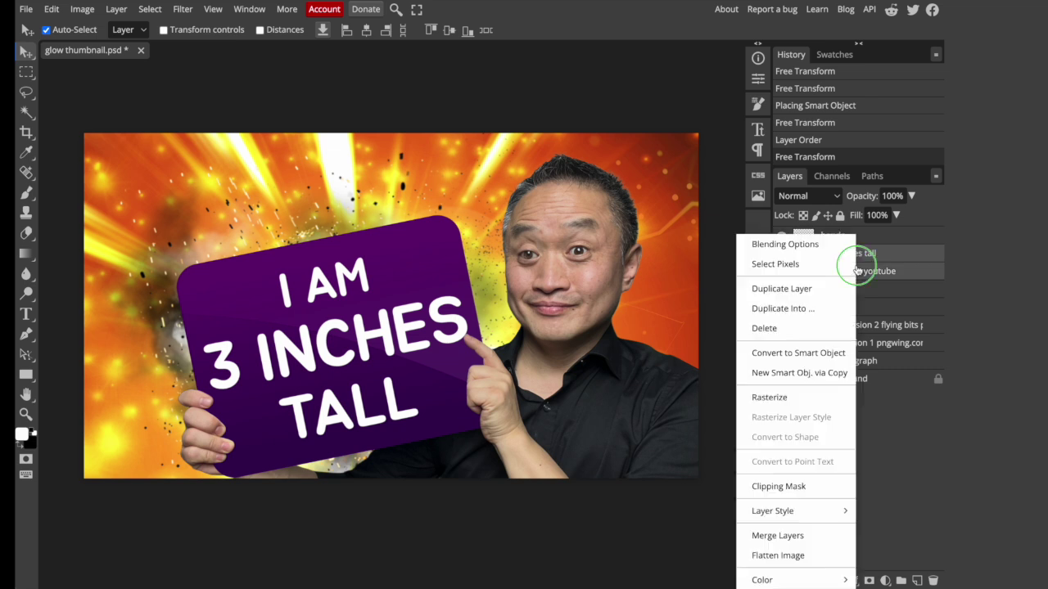
{"action": "left_click", "coordinate": [768, 328]}
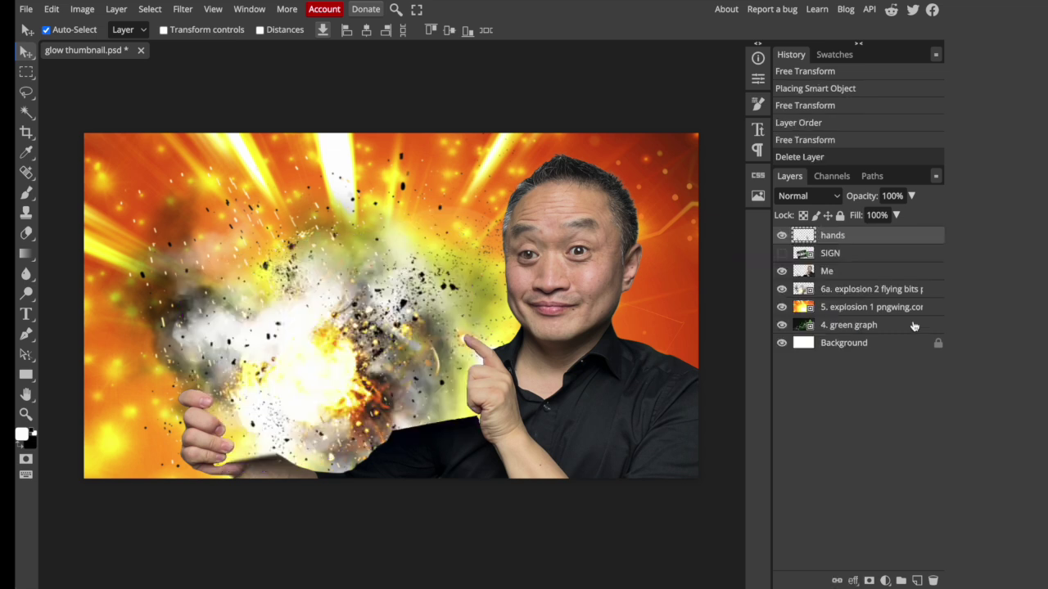
- Make the hidden SIGN layer visible again and select it
{"action": "left_click", "coordinate": [828, 254]}
{"action": "left_click", "coordinate": [780, 253]}
{"action": "left_click", "coordinate": [839, 268]}
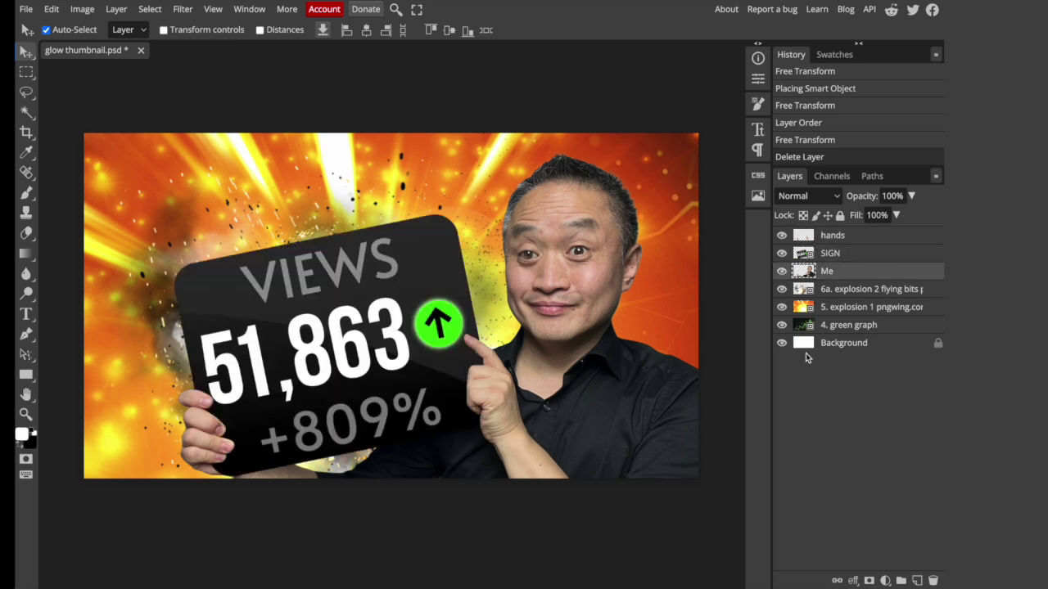
{"action": "left_click", "coordinate": [828, 250]}
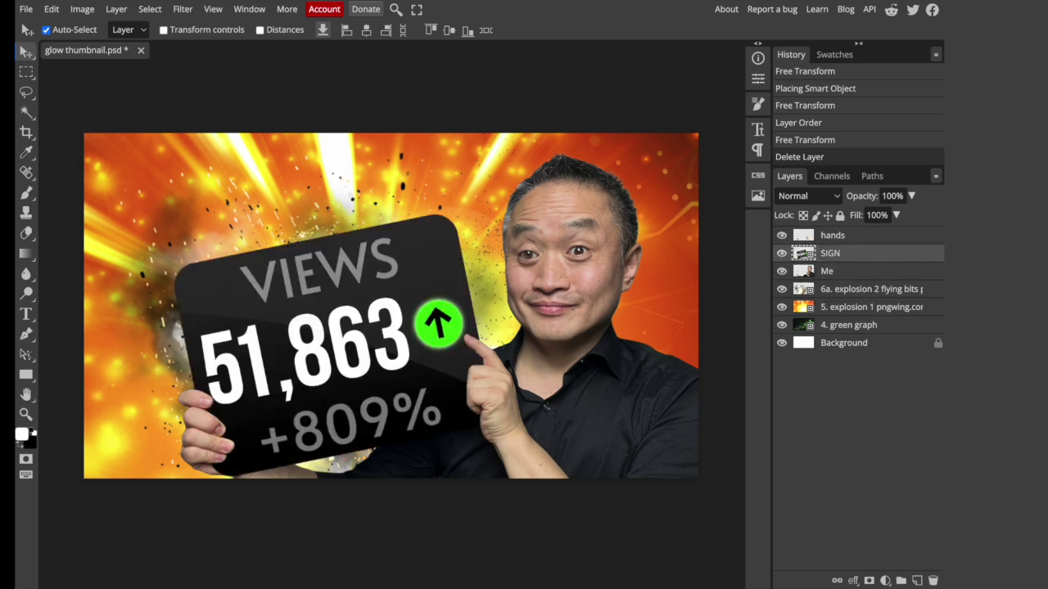
- Place the "c. village idiot" image above the SIGN layer and free-transform it to cover the sign
{"action": "left_click_drag", "start_coordinate": [26, 374], "coordinate": [254, 335]}
{"action": "left_click_drag", "start_coordinate": [419, 304], "coordinate": [257, 304]}
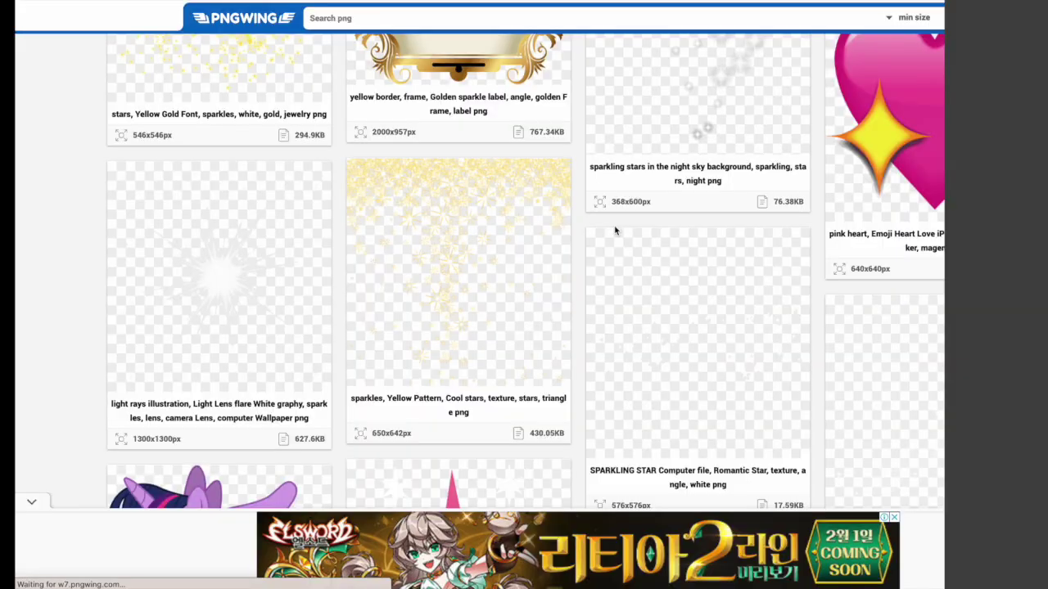
- Browse the sparkle images on PNGWing and move the "3c. sparkle white" object onto the sign's upper-left edge in the thumbnail
{"action": "scroll", "coordinate": [589, 229], "scroll_direction": "down", "scroll_amount": 1}
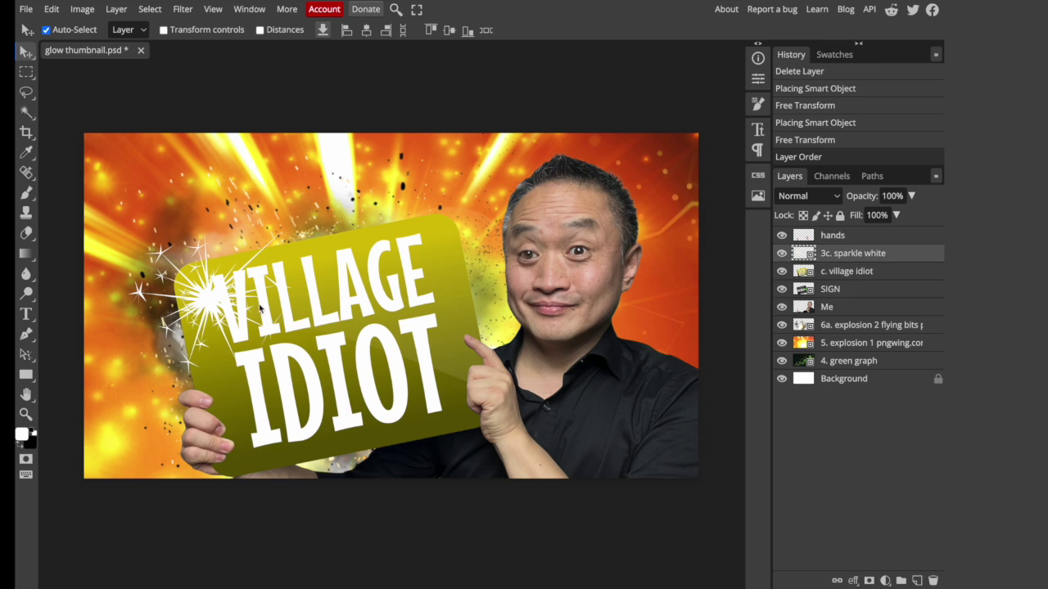
{"action": "left_click_drag", "start_coordinate": [267, 315], "coordinate": [242, 319]}
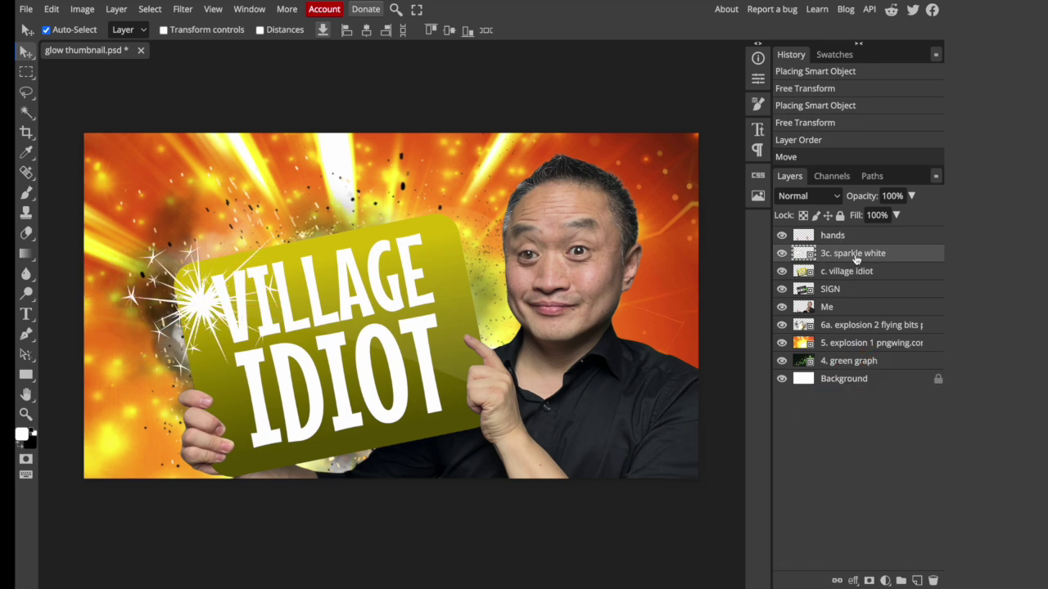
{"action": "mouse_move", "coordinate": [204, 305]}
{"action": "left_mouse_down"}
{"action": "mouse_move", "coordinate": [200, 287]}
{"action": "mouse_move", "coordinate": [207, 311]}
{"action": "left_mouse_up"}
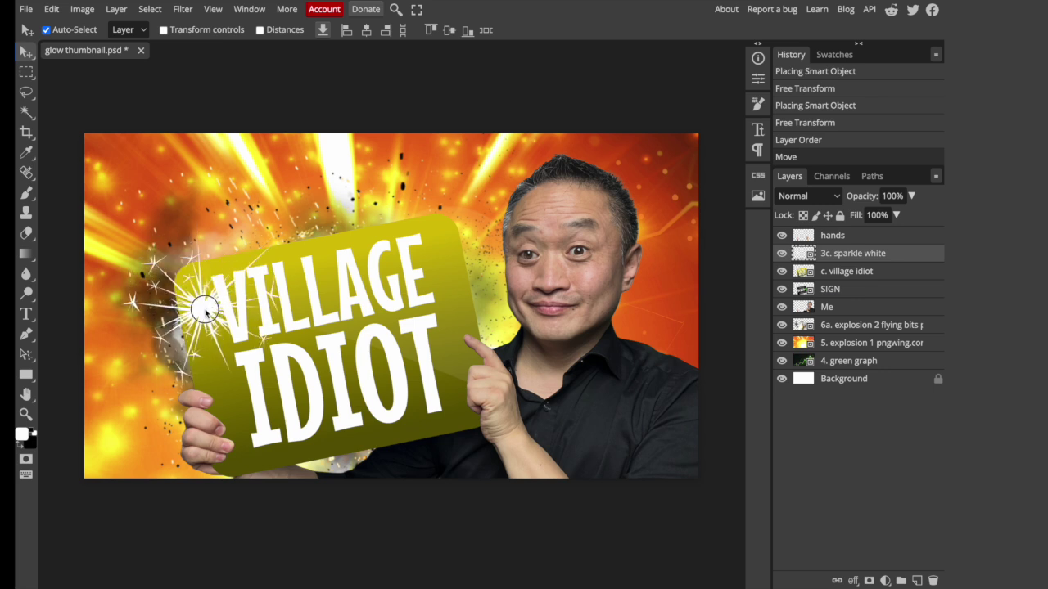
- Rasterize and partly erase the rays of the "3c. sparkle white" layer, and free-transform it smaller onto the sign's left edge
{"action": "right_click", "coordinate": [843, 256]}
{"action": "left_click", "coordinate": [819, 397]}
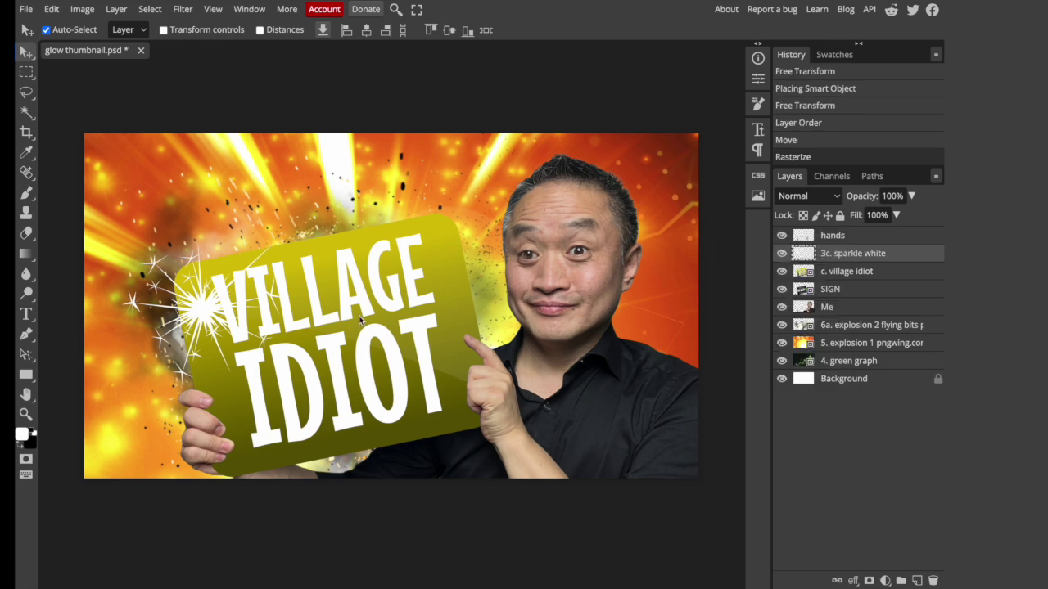
{"action": "key", "text": "e"}
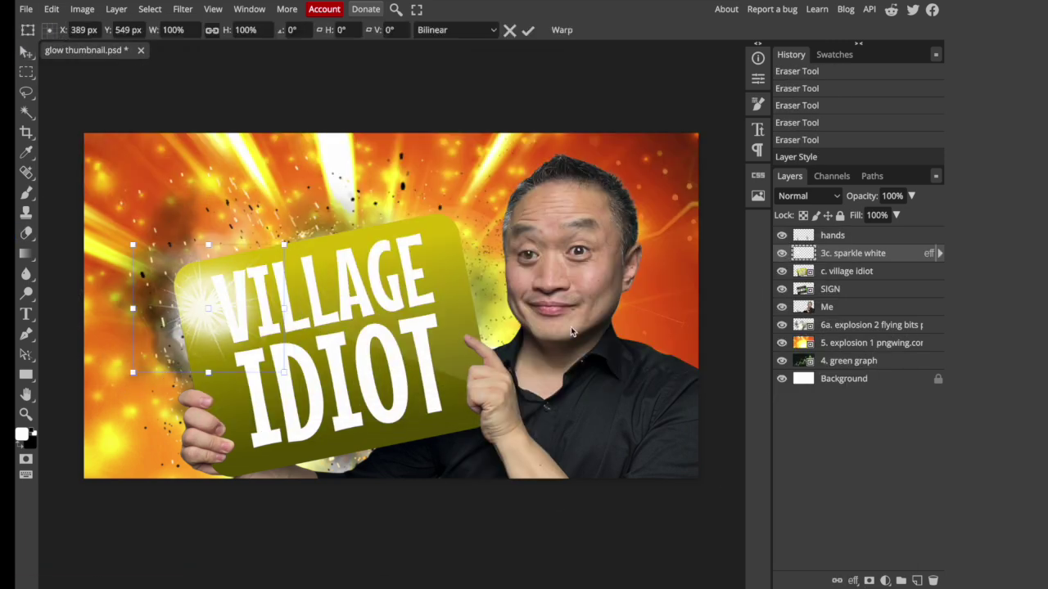
{"action": "key", "text": "Return"}
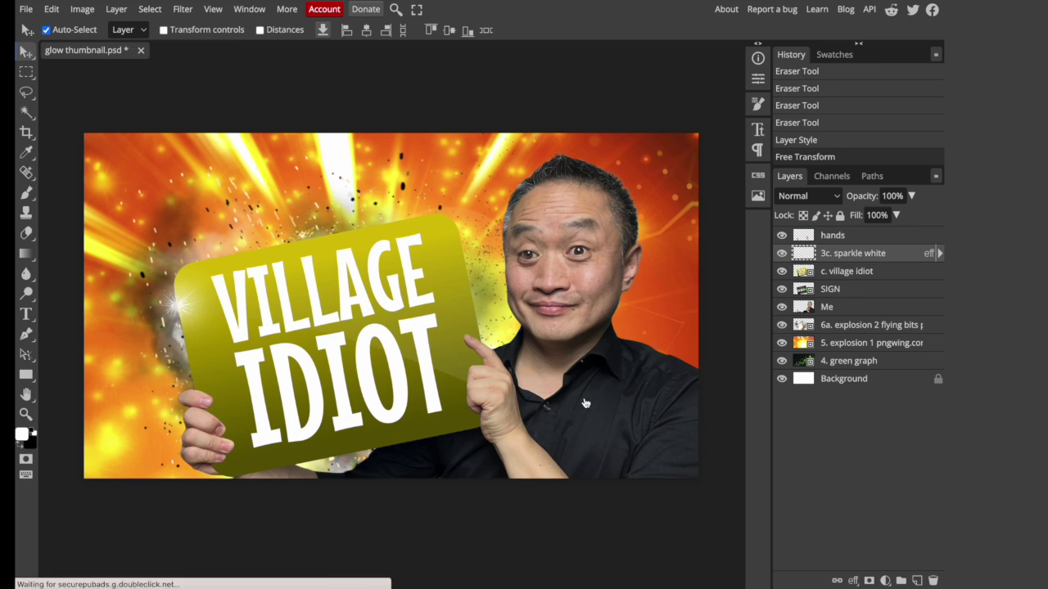
- Add two empty layers between the Me layer and the "6a. explosion 2 flying bits" layer
{"action": "left_click", "coordinate": [867, 325]}
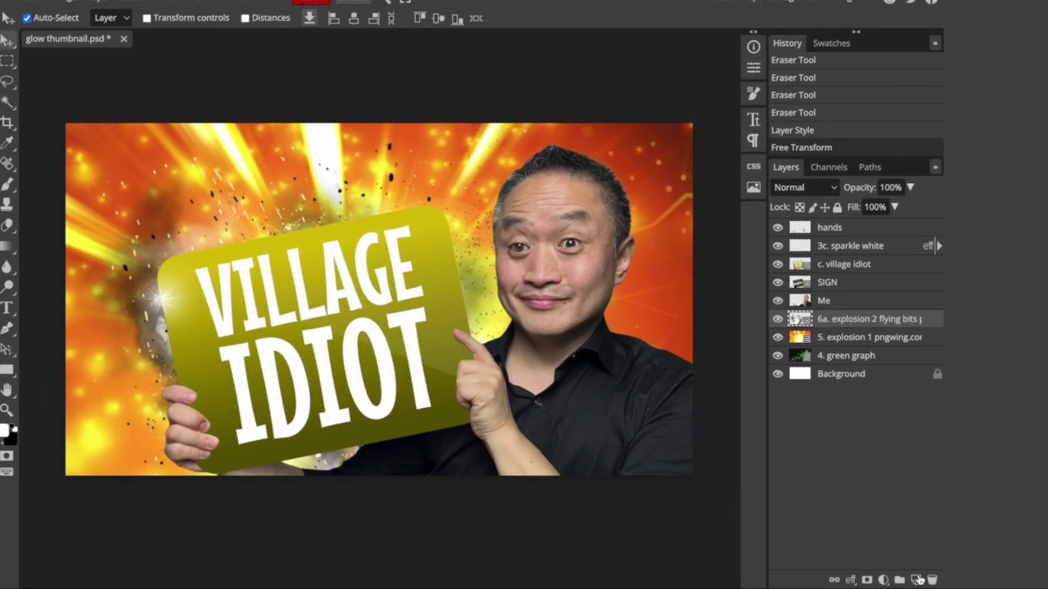
{"action": "left_click", "coordinate": [803, 509]}
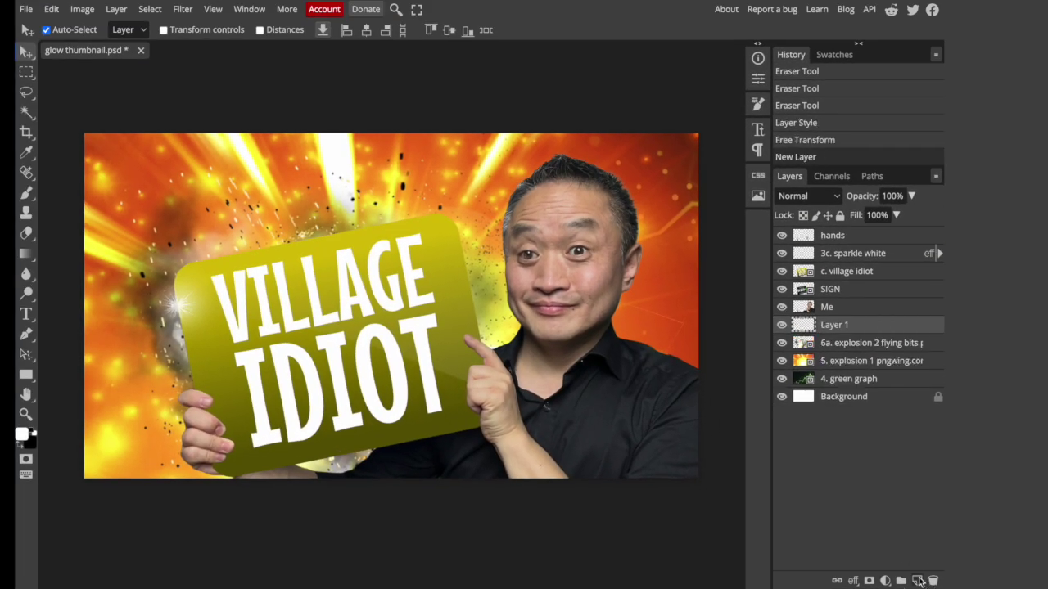
{"action": "left_click", "coordinate": [918, 580]}
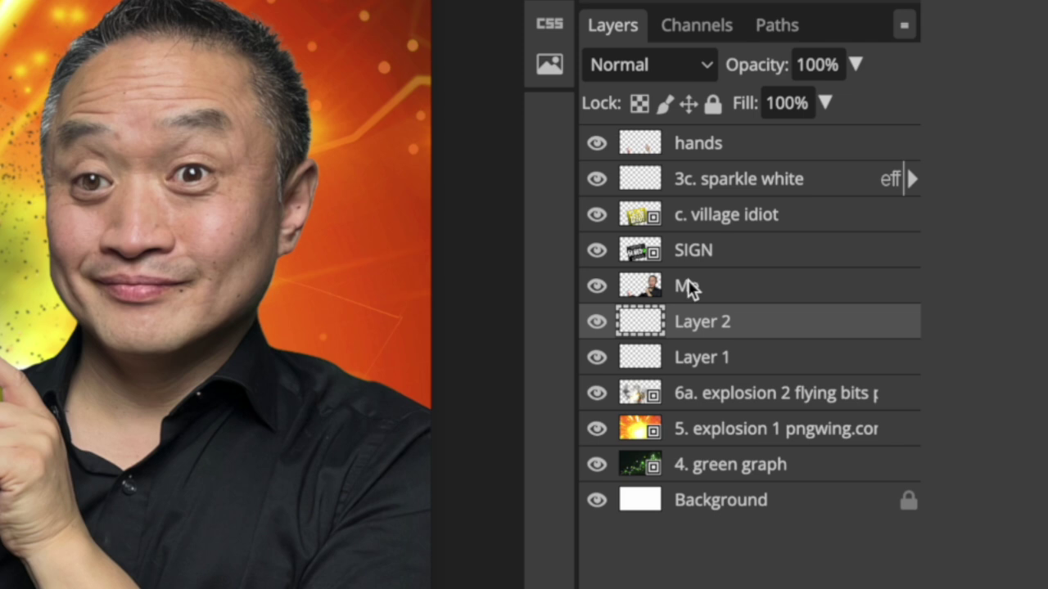
{"action": "left_click", "coordinate": [760, 297]}
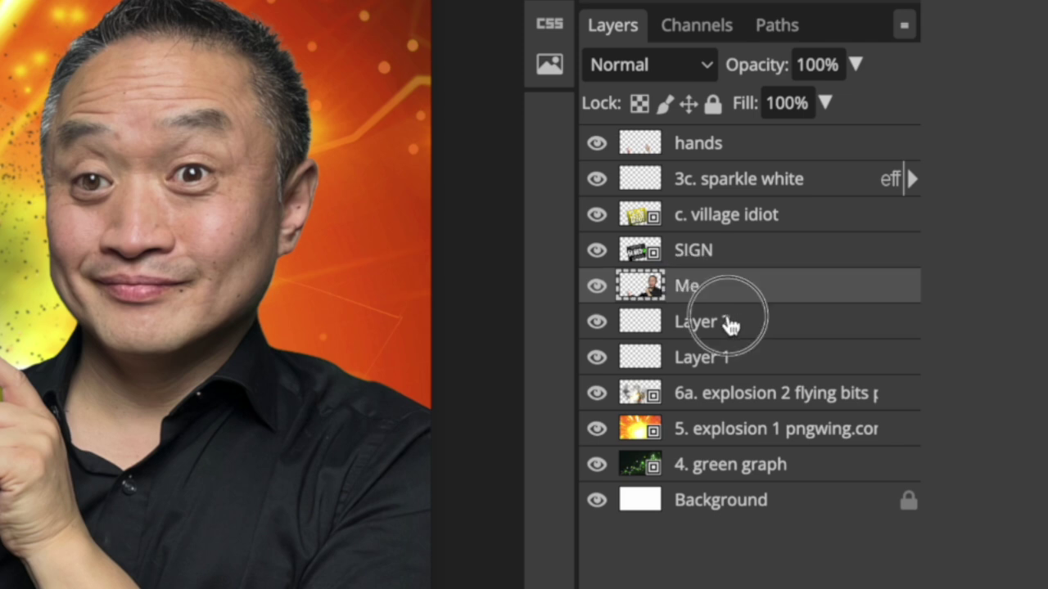
{"action": "left_click", "coordinate": [728, 325]}
- Rename Layer 1 to "back glow screen"
{"action": "left_click", "coordinate": [704, 368]}
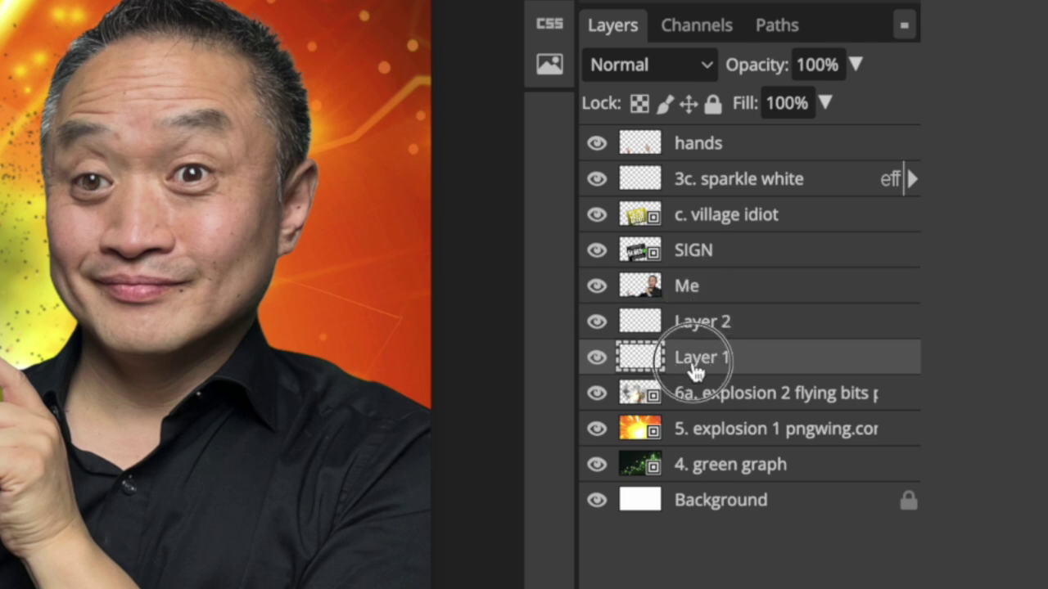
{"action": "double_click", "coordinate": [691, 367]}
{"action": "type", "text": "bac"}
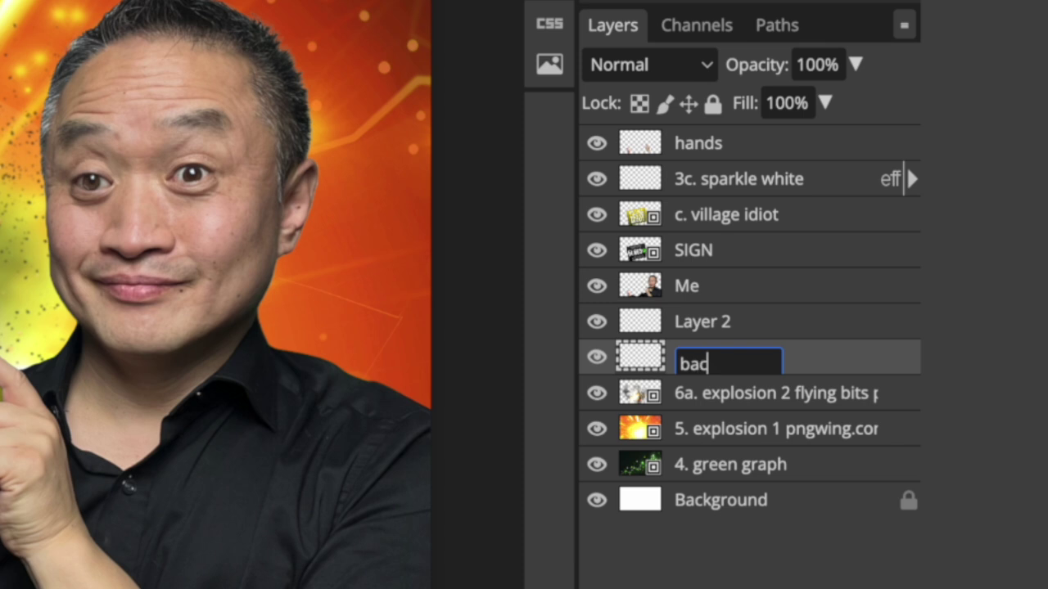
{"action": "type", "text": "k gow"}
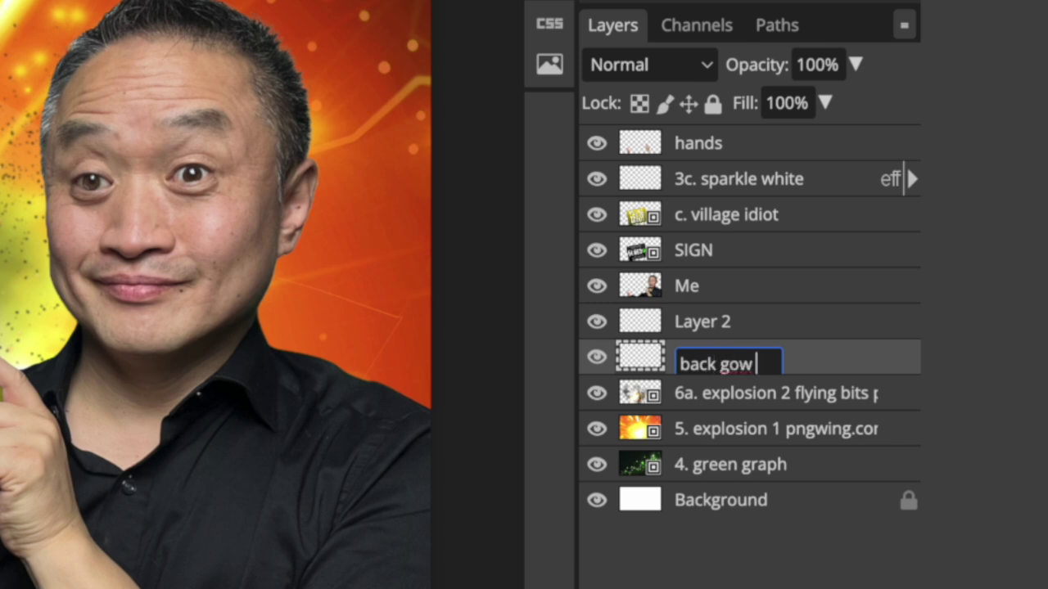
{"action": "key", "text": "BackSpace"}
{"action": "type", "text": "low screen"}
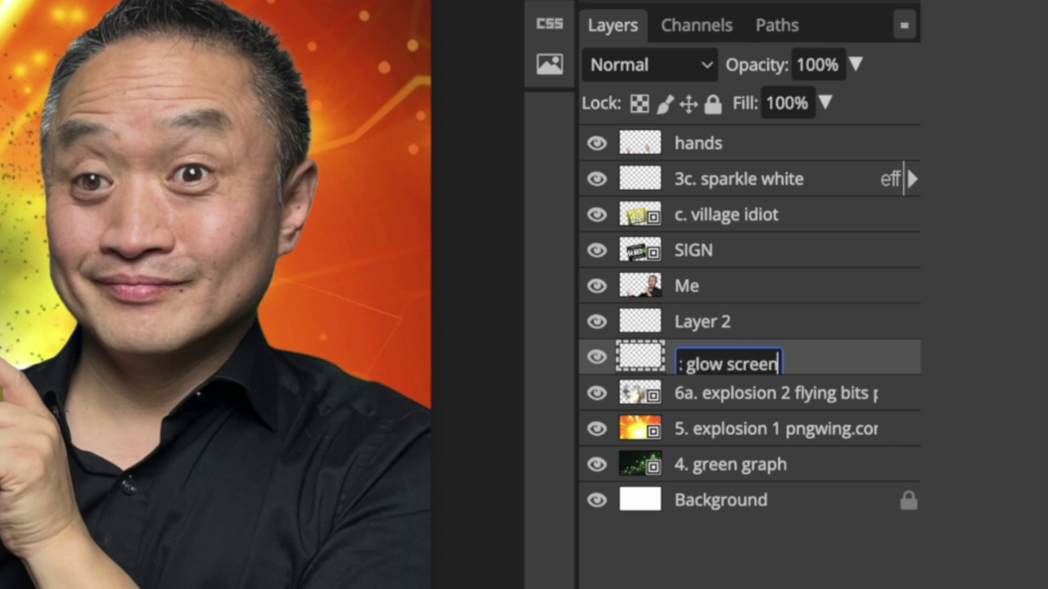
{"action": "key", "text": "Return"}
- Rename Layer 2 to "back glow paint"
{"action": "double_click", "coordinate": [721, 327]}
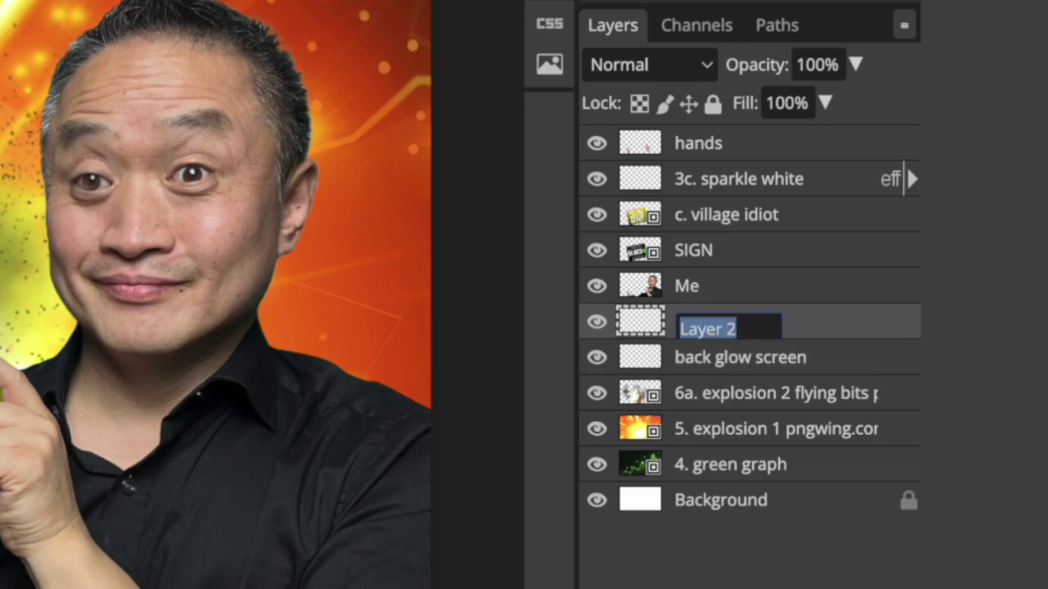
{"action": "type", "text": "back glow paint"}
{"action": "key", "text": "Return"}
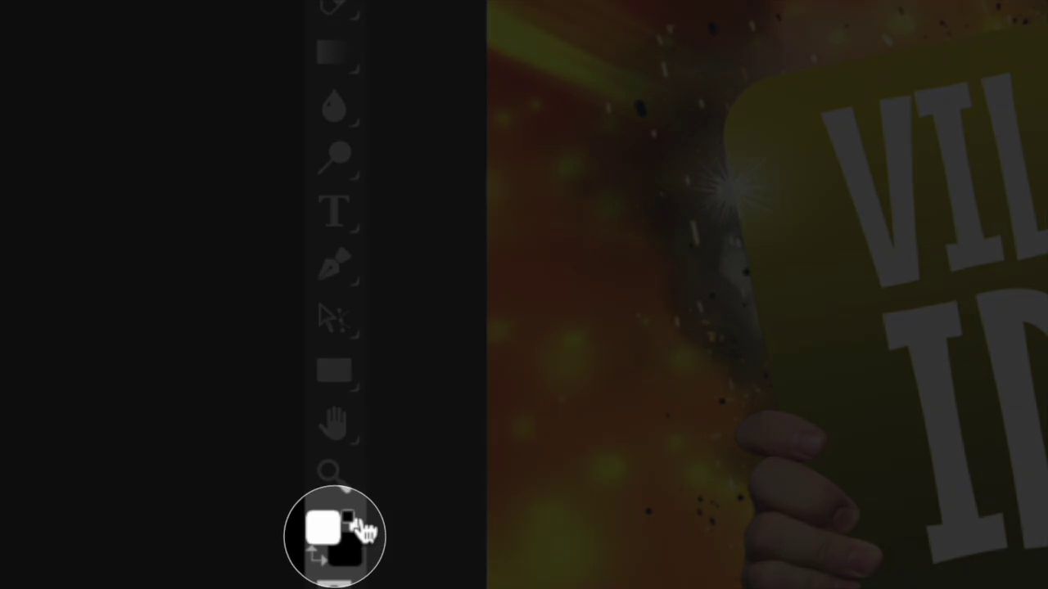
- Fill the "back glow screen" layer with black using the Paint Bucket and set its blend mode to Screen
{"action": "left_click", "coordinate": [358, 524]}
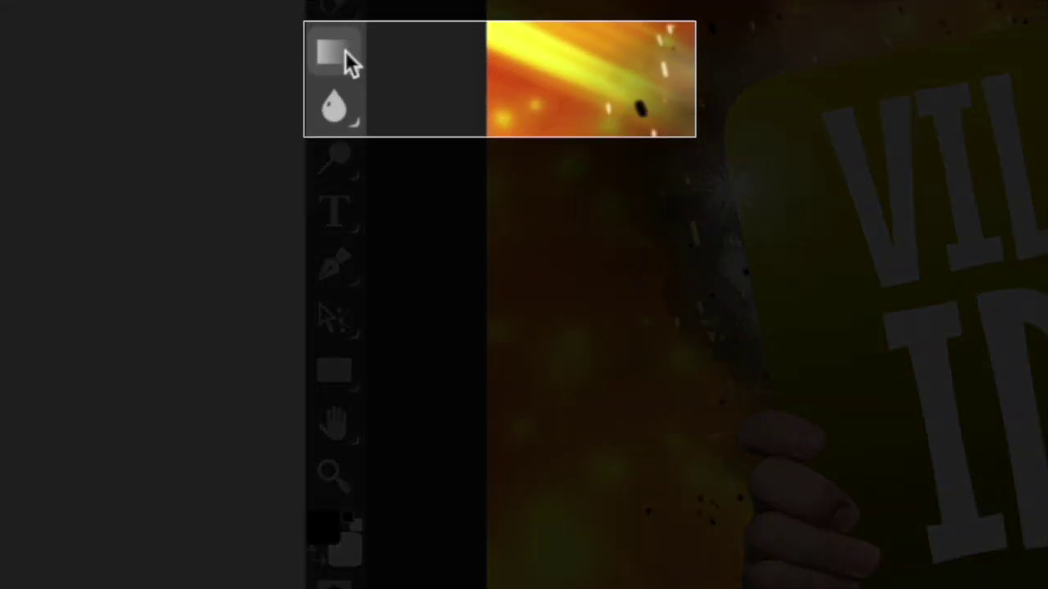
{"action": "mouse_move", "coordinate": [344, 54]}
{"action": "left_mouse_down"}
{"action": "mouse_move", "coordinate": [567, 74]}
{"action": "mouse_move", "coordinate": [549, 113]}
{"action": "left_mouse_up"}
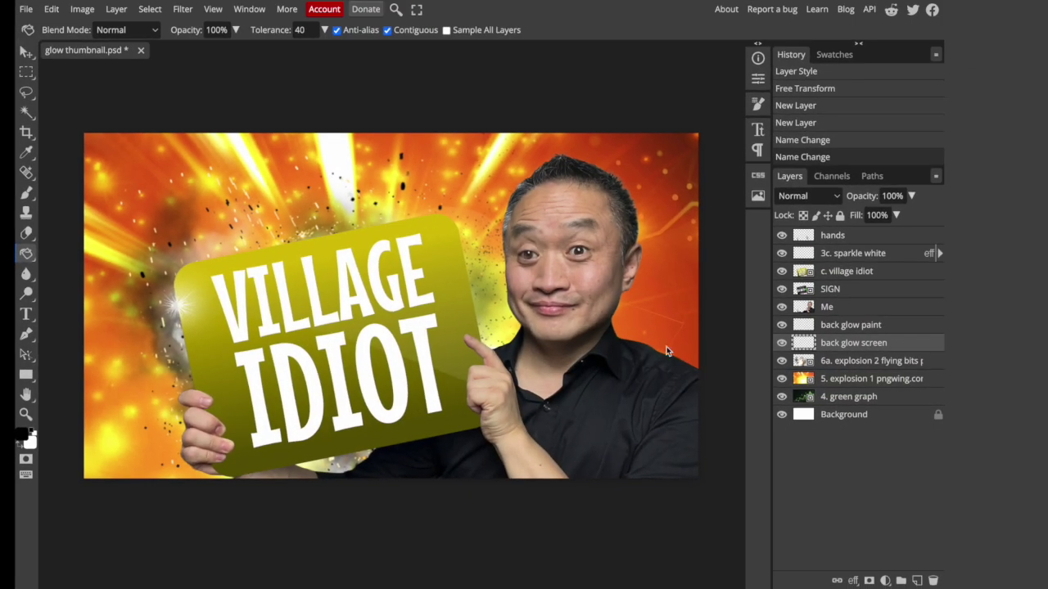
{"action": "left_click", "coordinate": [475, 317]}
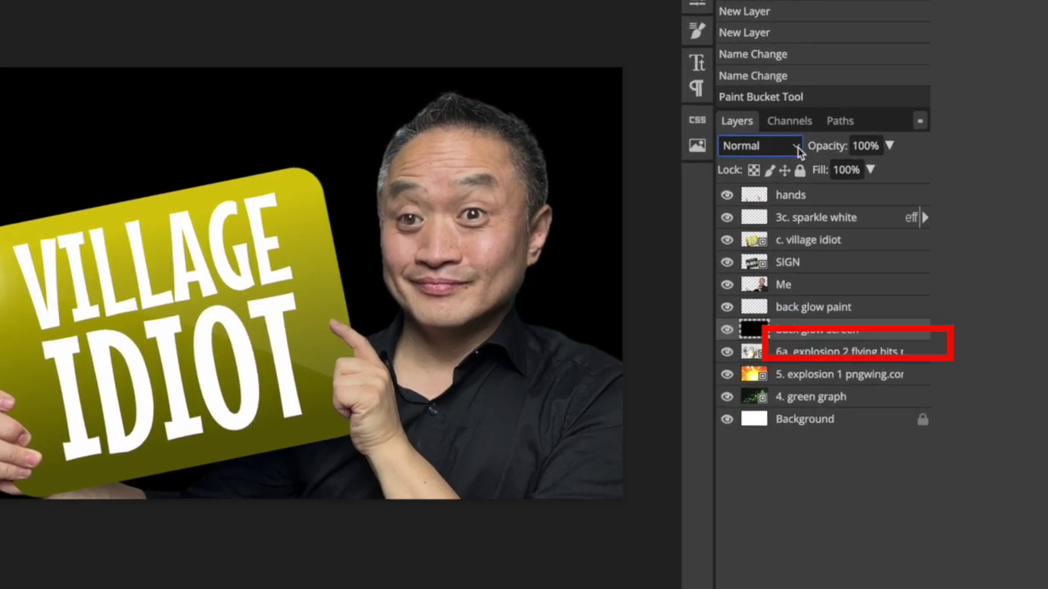
{"action": "left_click", "coordinate": [800, 152]}
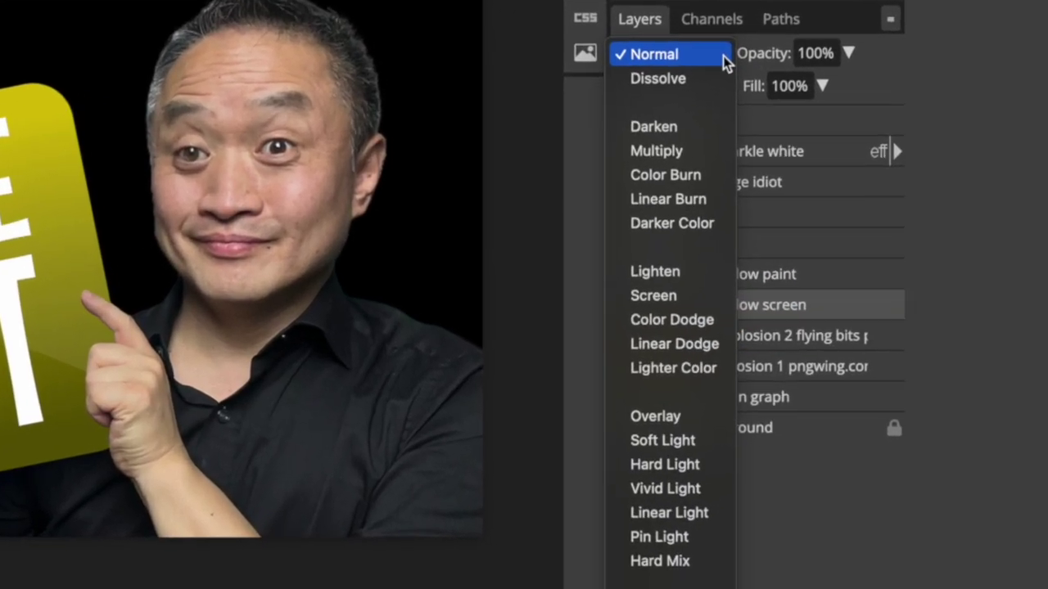
{"action": "left_click", "coordinate": [697, 296]}
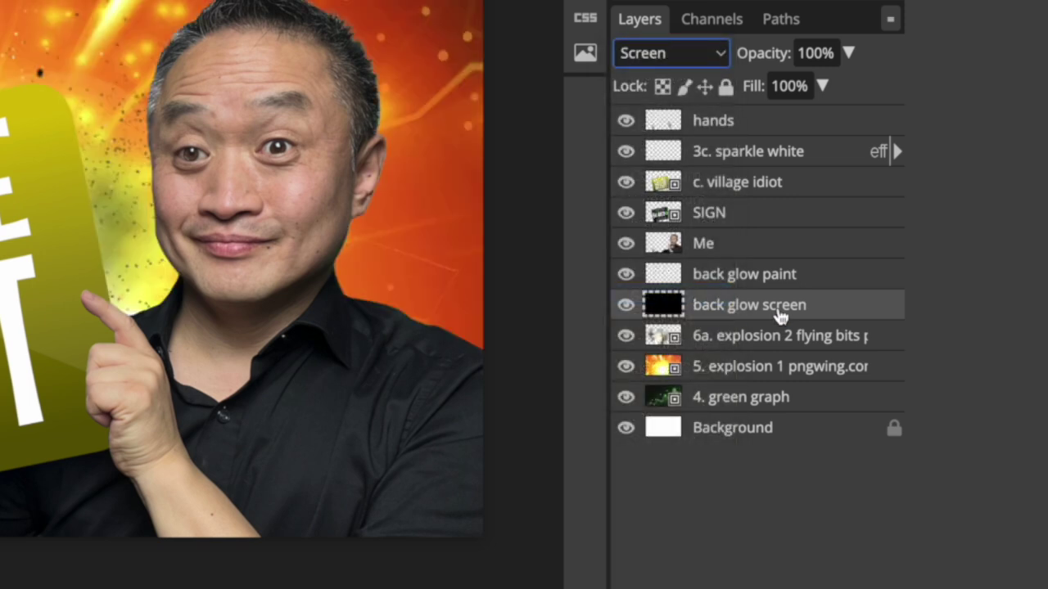
- Clip the "back glow paint" layer to the "back glow screen" layer with a clipping mask
{"action": "left_click", "coordinate": [743, 280]}
{"action": "right_click", "coordinate": [738, 281]}
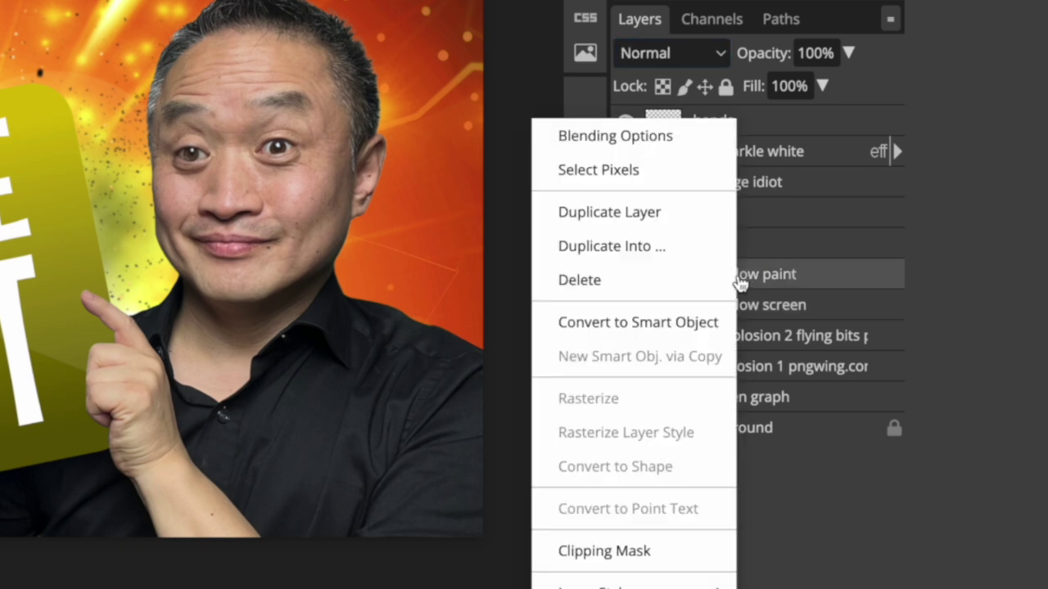
{"action": "left_click", "coordinate": [655, 546]}
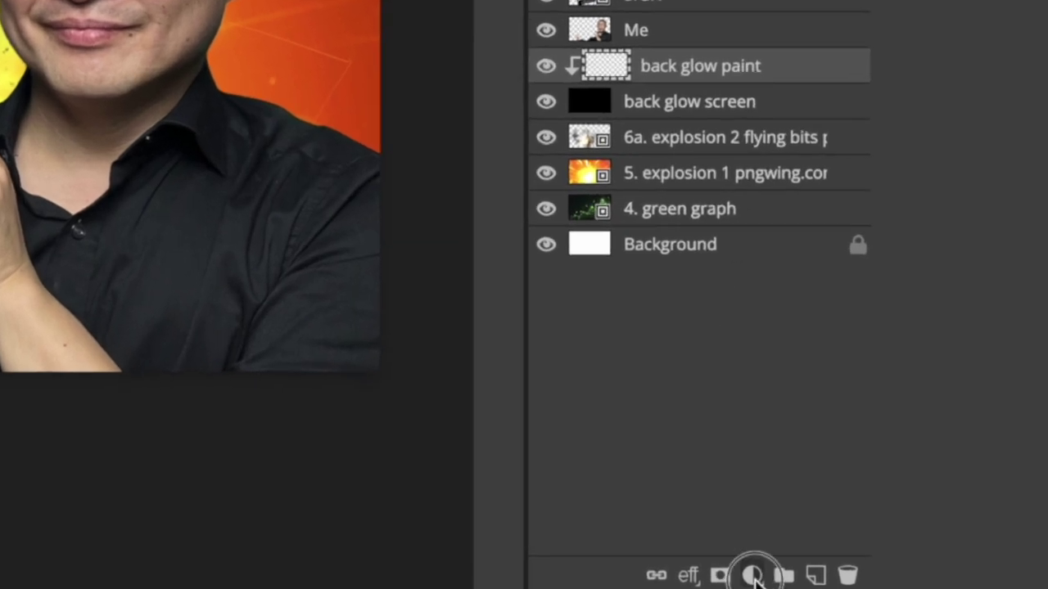
- Add a Gradient Map adjustment above "back glow paint" and clip it to the back glow layers
{"action": "left_click", "coordinate": [751, 576]}
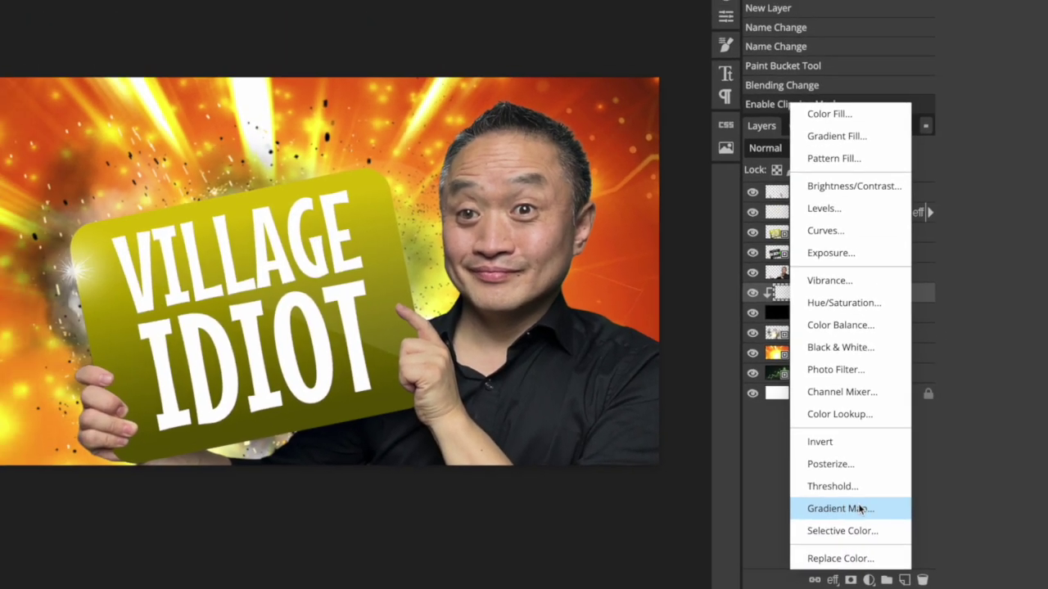
{"action": "left_click", "coordinate": [734, 446]}
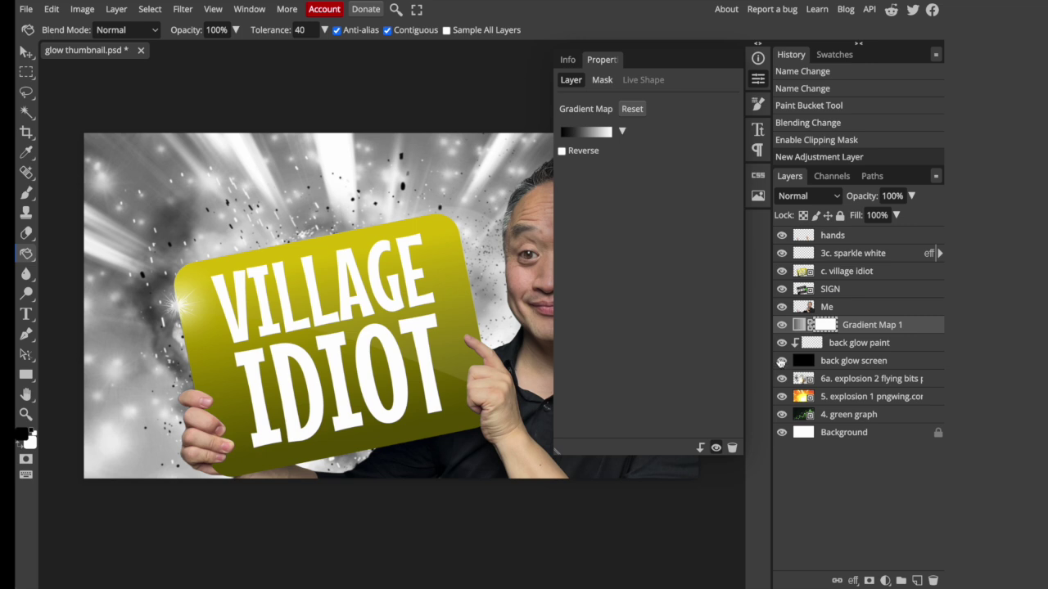
{"action": "left_click", "coordinate": [870, 327]}
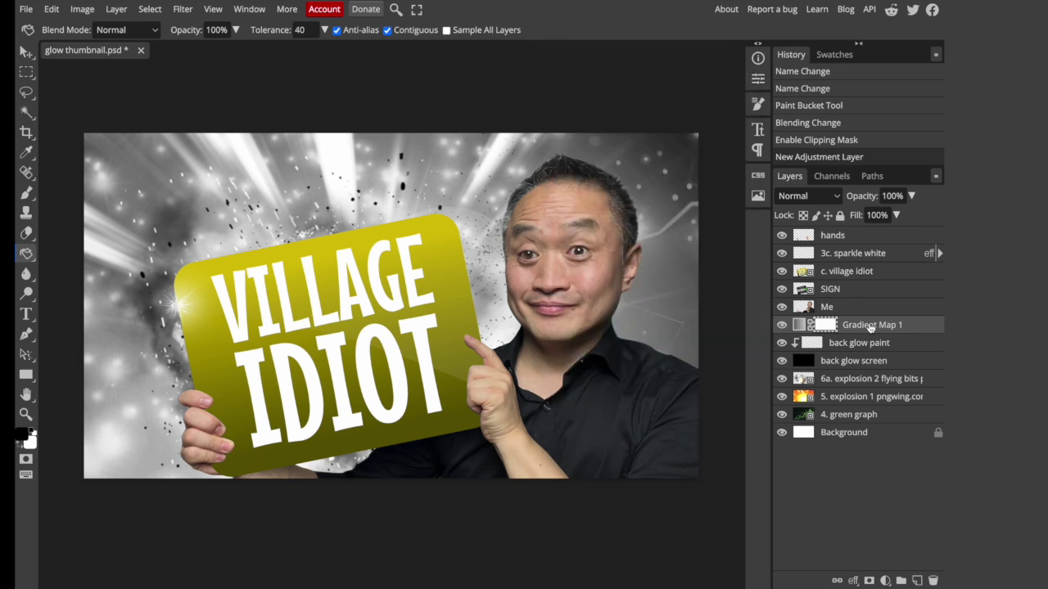
{"action": "right_click", "coordinate": [870, 327]}
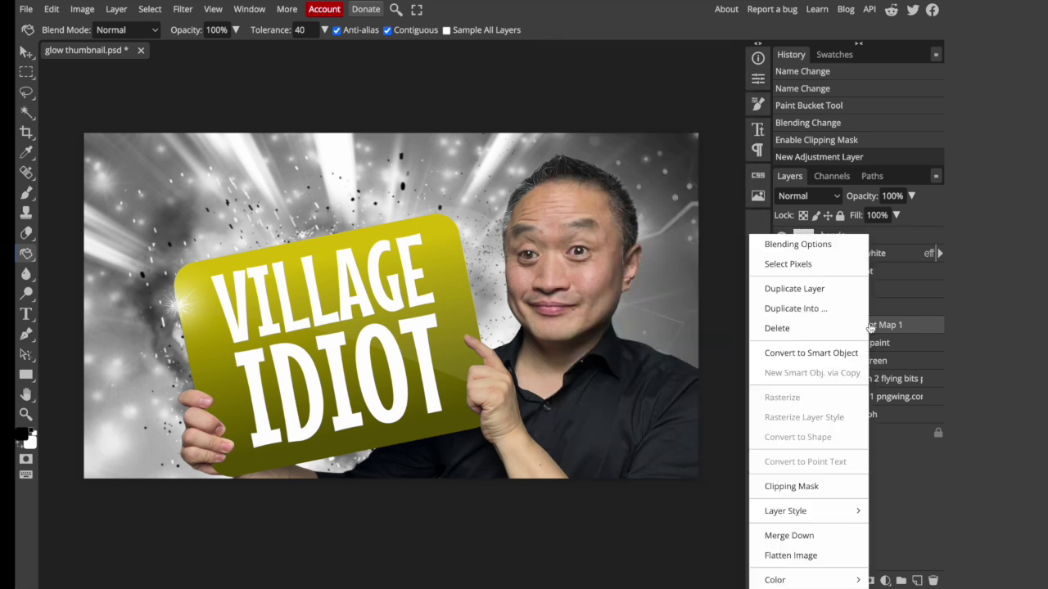
{"action": "left_click", "coordinate": [833, 487]}
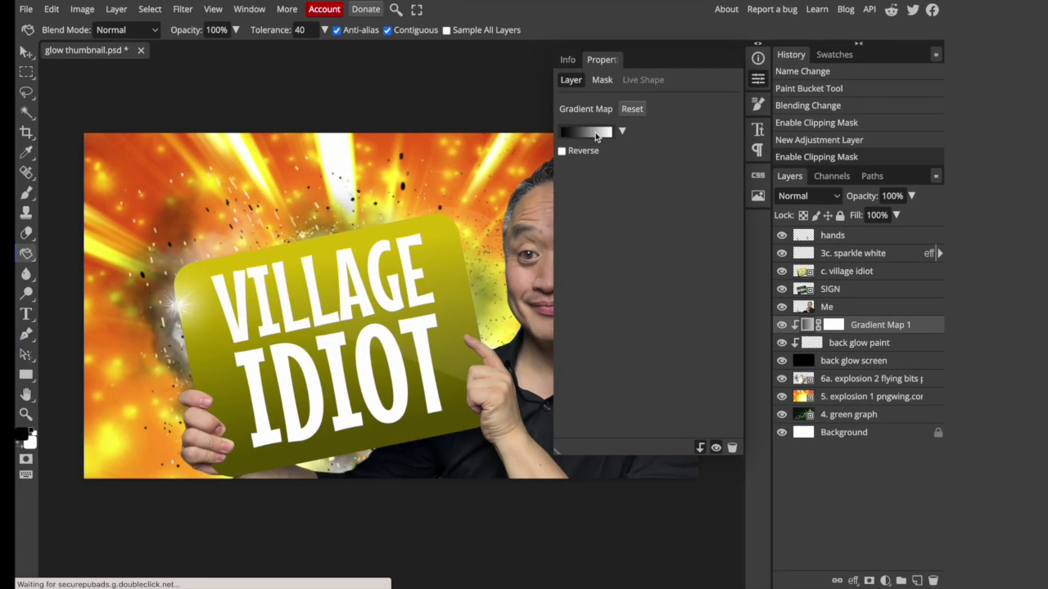
- Edit the gradient map's gradient, adding a dark brown color stop (6f2e00) at 23%
{"action": "left_click", "coordinate": [596, 134]}
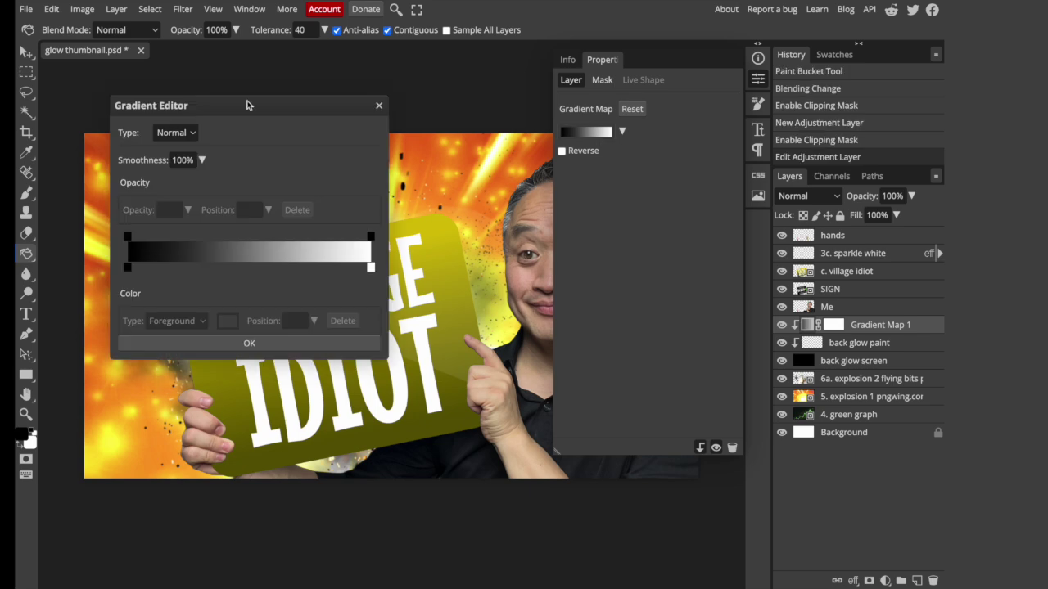
{"action": "left_click_drag", "start_coordinate": [247, 108], "coordinate": [539, 136]}
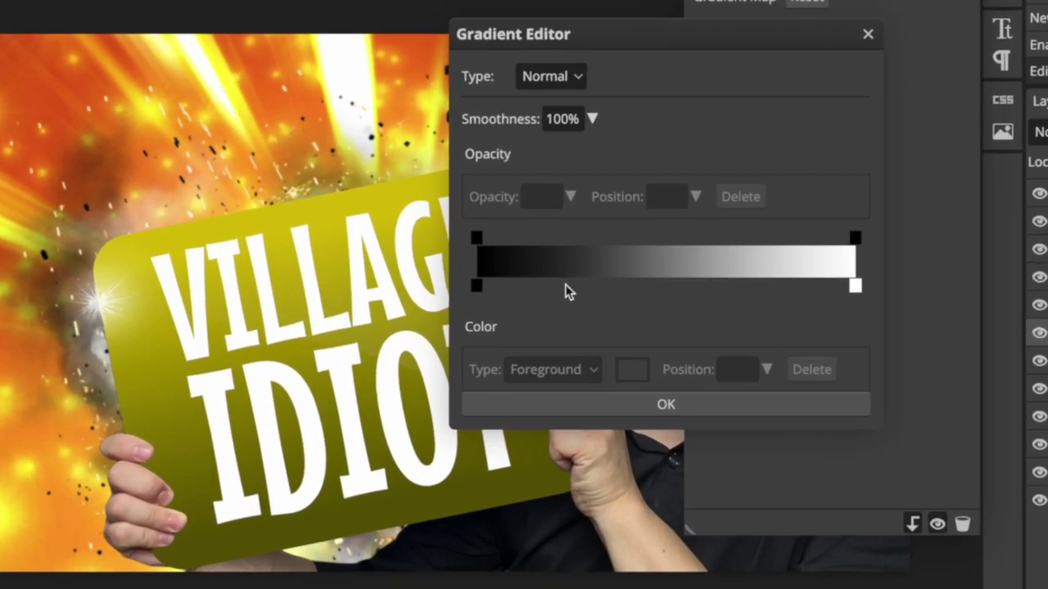
{"action": "left_click", "coordinate": [565, 286]}
{"action": "double_click", "coordinate": [564, 284]}
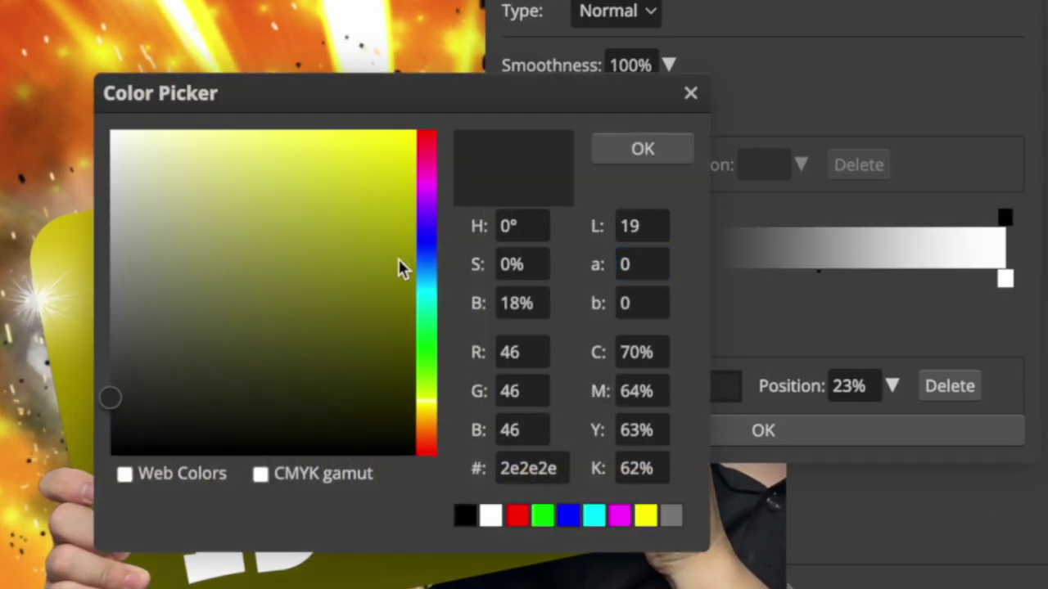
{"action": "left_click_drag", "start_coordinate": [434, 424], "coordinate": [428, 415]}
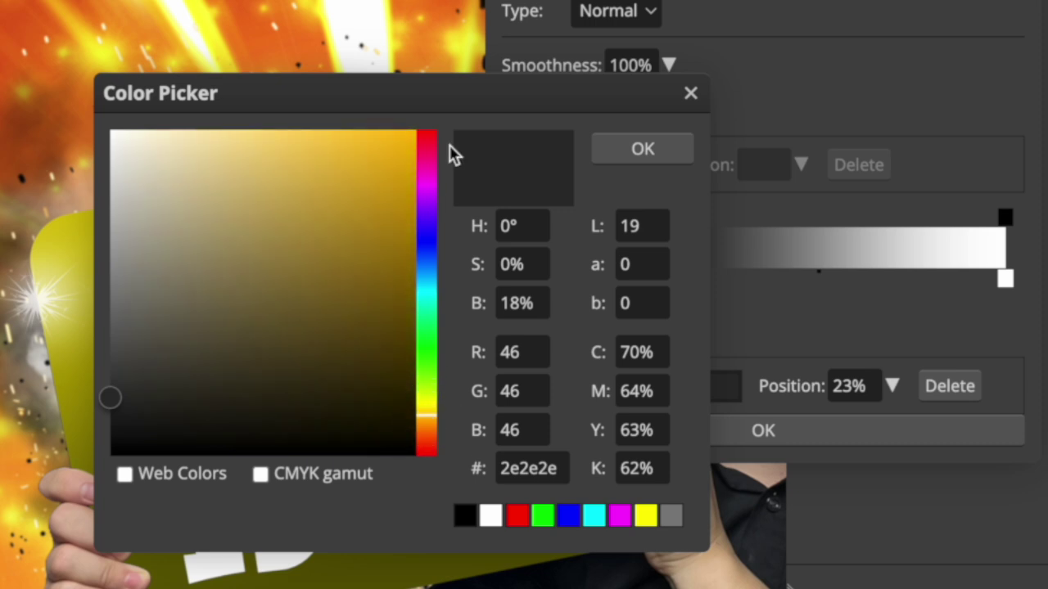
{"action": "left_click", "coordinate": [256, 36]}
{"action": "left_click_drag", "start_coordinate": [394, 322], "coordinate": [413, 326]}
{"action": "left_click", "coordinate": [663, 214]}
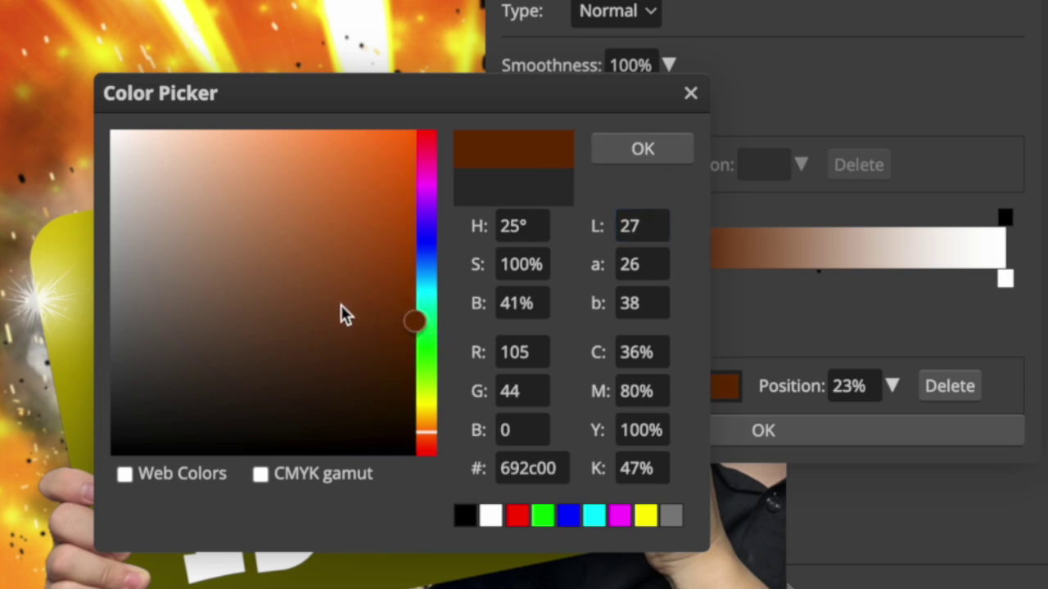
{"action": "left_click_drag", "start_coordinate": [405, 314], "coordinate": [419, 312]}
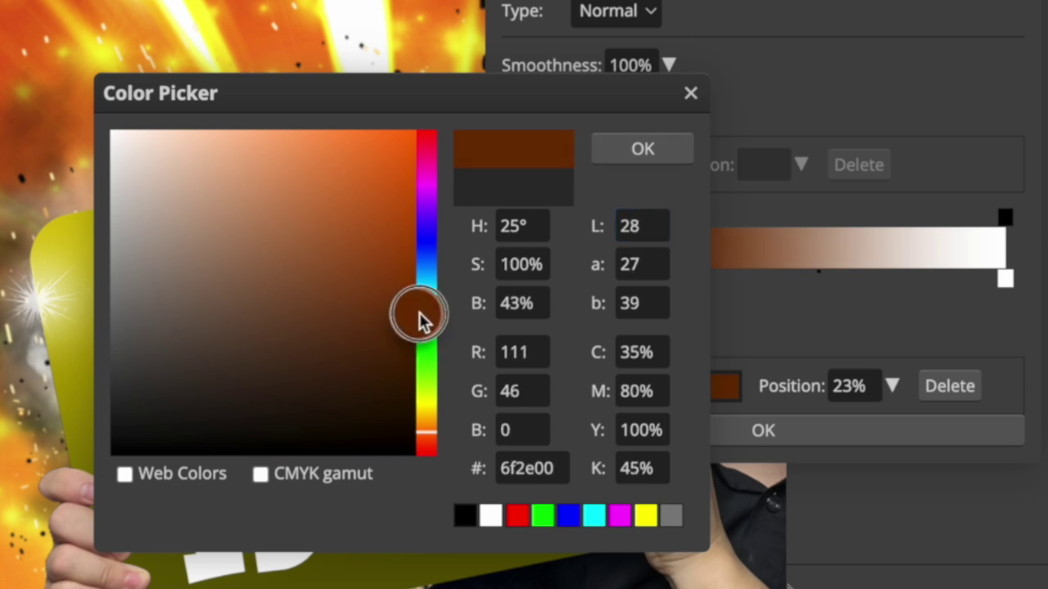
{"action": "left_click", "coordinate": [642, 151]}
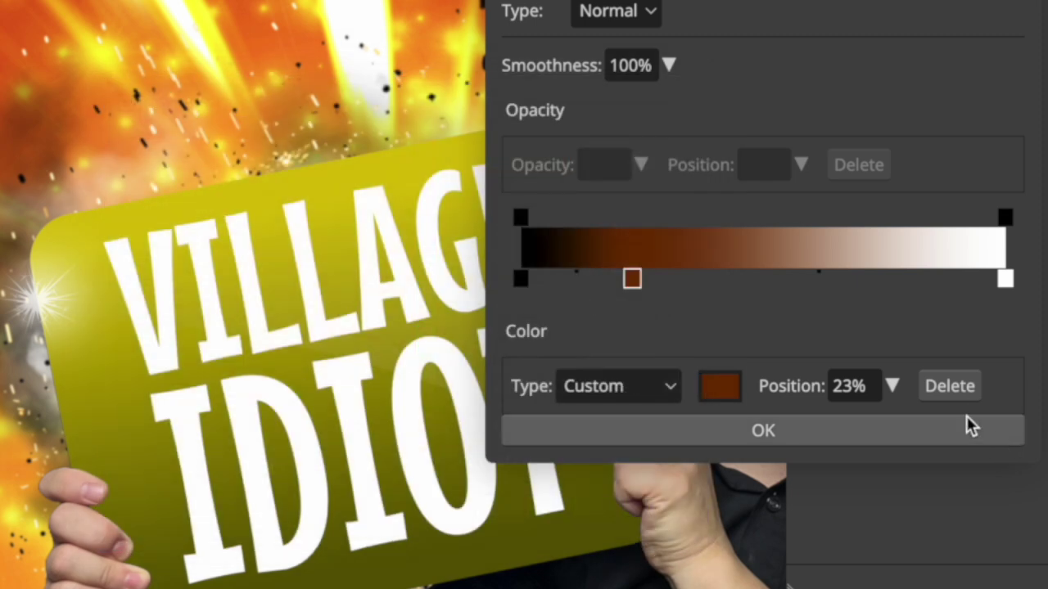
- Add a bright orange color stop (ff6a00) to the gradient at 60%
{"action": "left_click", "coordinate": [810, 278]}
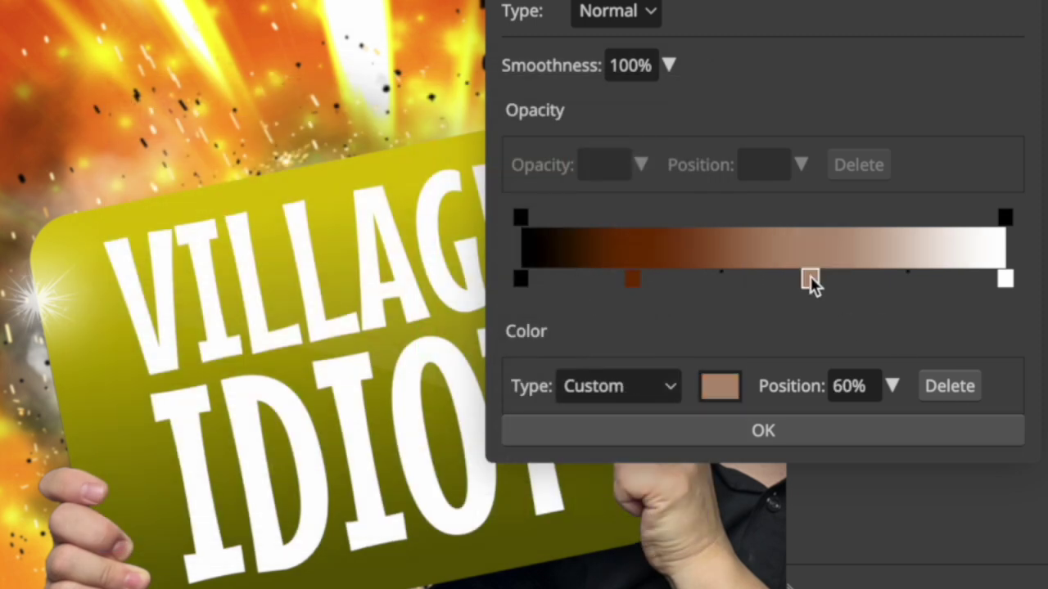
{"action": "double_click", "coordinate": [810, 278]}
{"action": "left_click", "coordinate": [474, 35]}
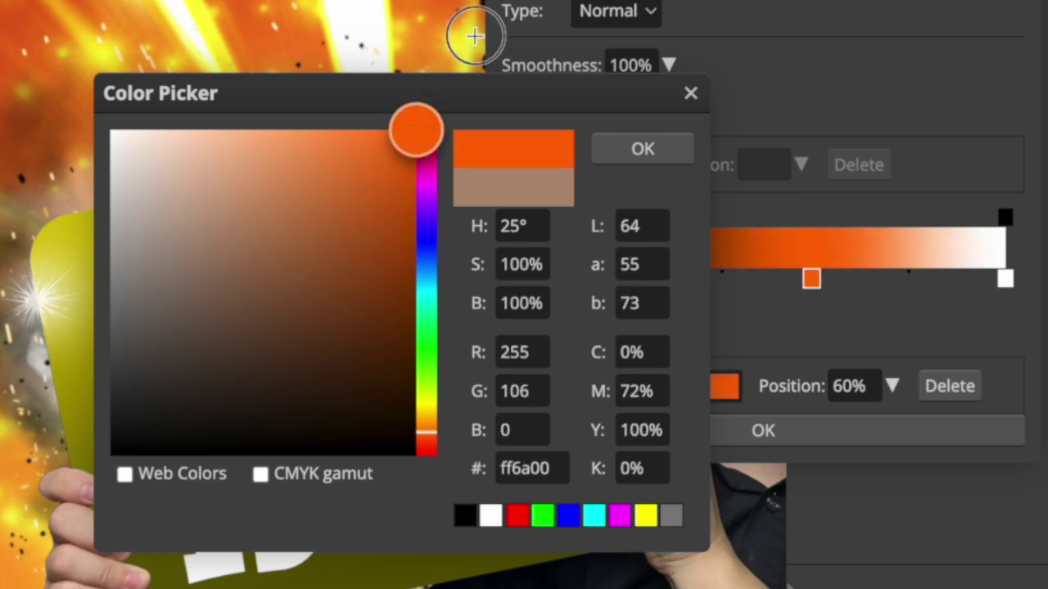
{"action": "left_click", "coordinate": [654, 154]}
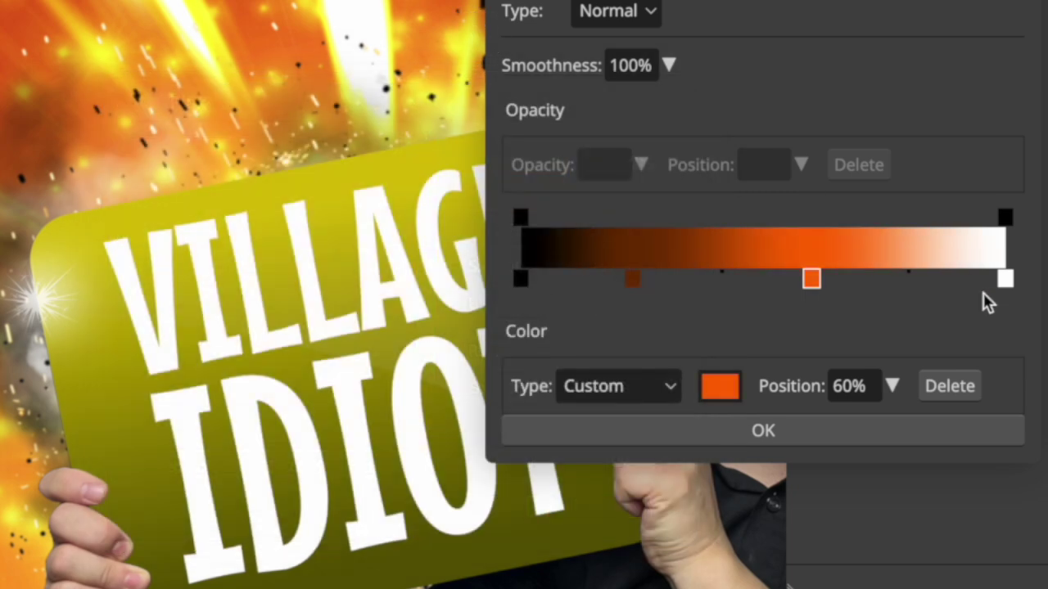
- Change the gradient's white end stop to pale peach (ffdec6), accept the gradient and close the adjustment's properties
{"action": "double_click", "coordinate": [1004, 279]}
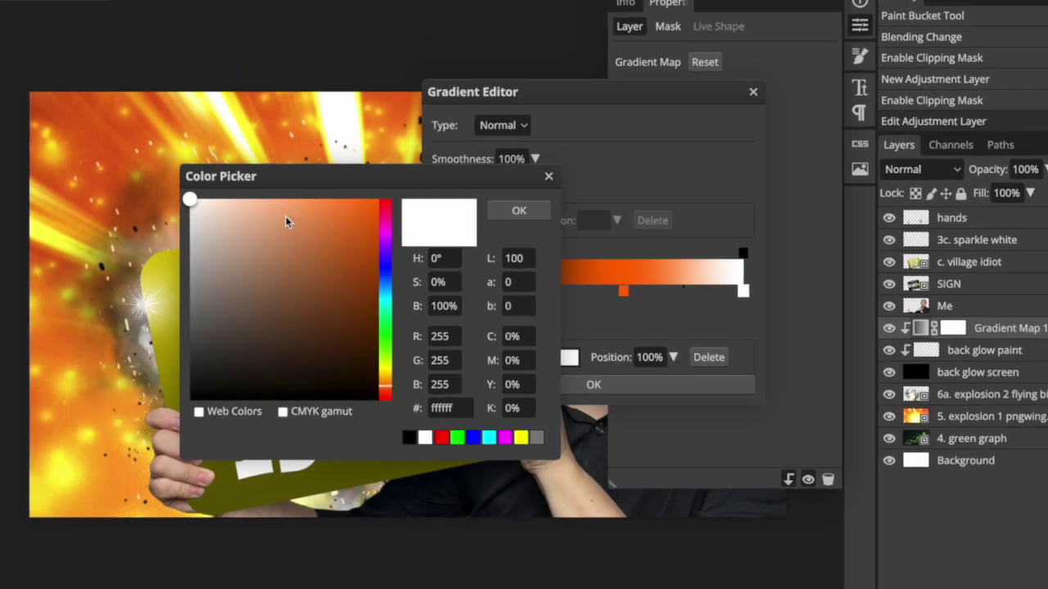
{"action": "left_click", "coordinate": [256, 218]}
{"action": "left_click_drag", "start_coordinate": [256, 218], "coordinate": [244, 222]}
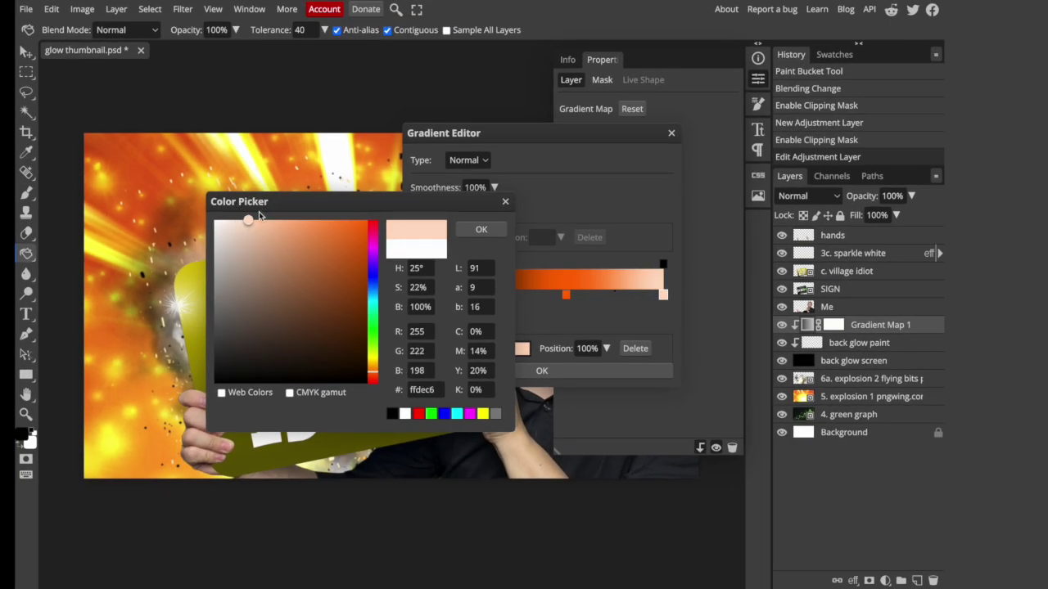
{"action": "left_click", "coordinate": [483, 228]}
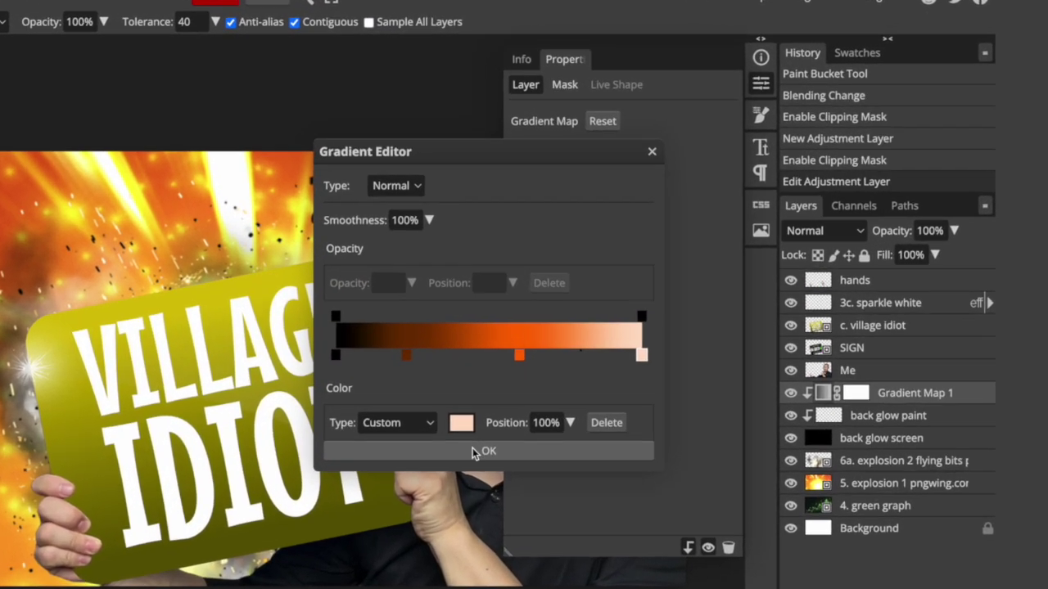
{"action": "key", "text": "Return"}
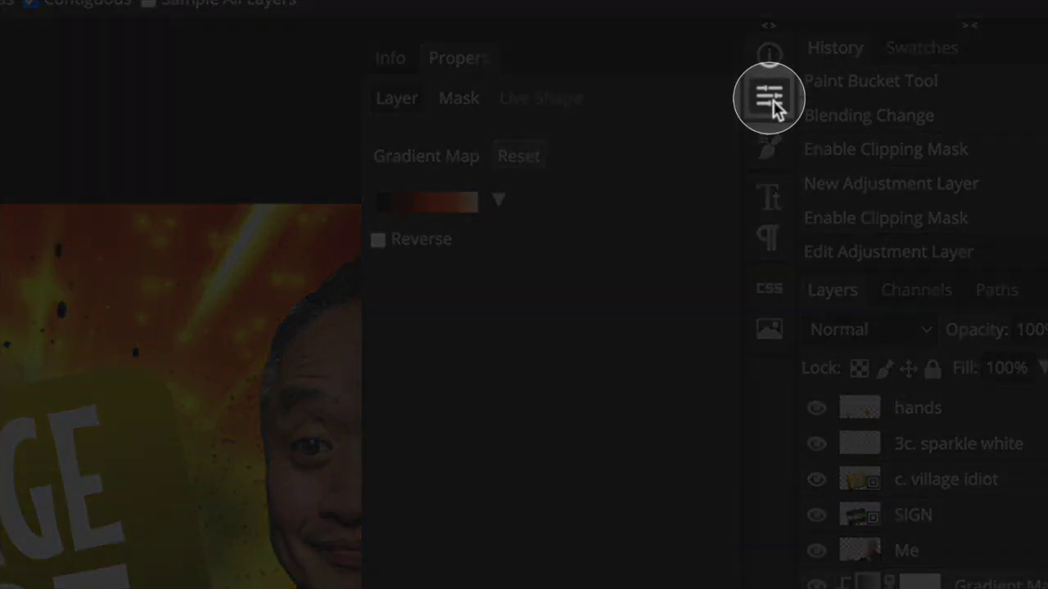
{"action": "left_click", "coordinate": [768, 98]}
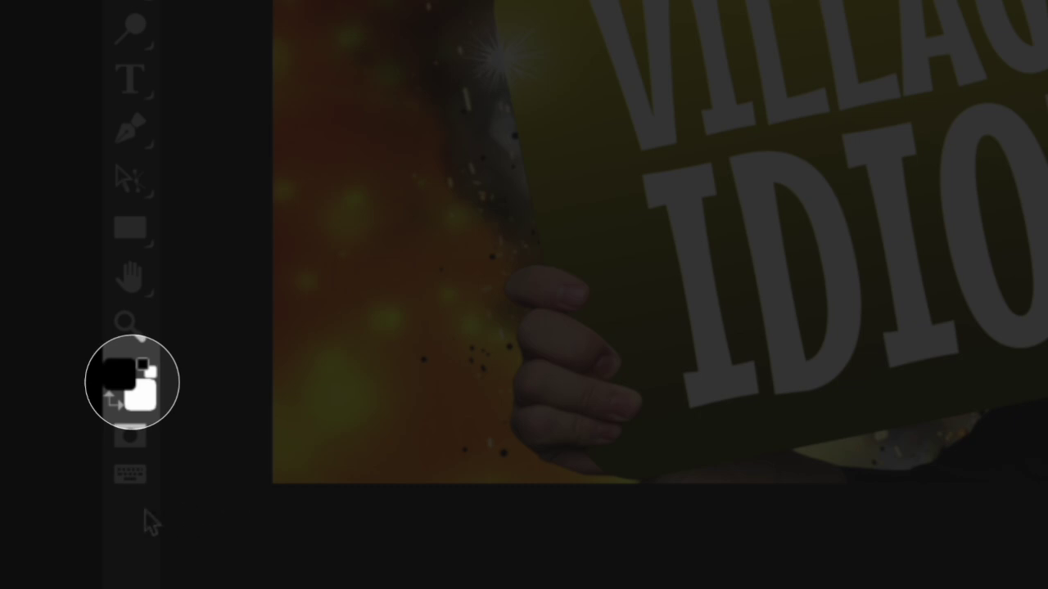
- Set up a white Brush for the "back glow paint" layer with a size of 764 px and 0% hardness
{"action": "left_click", "coordinate": [111, 399]}
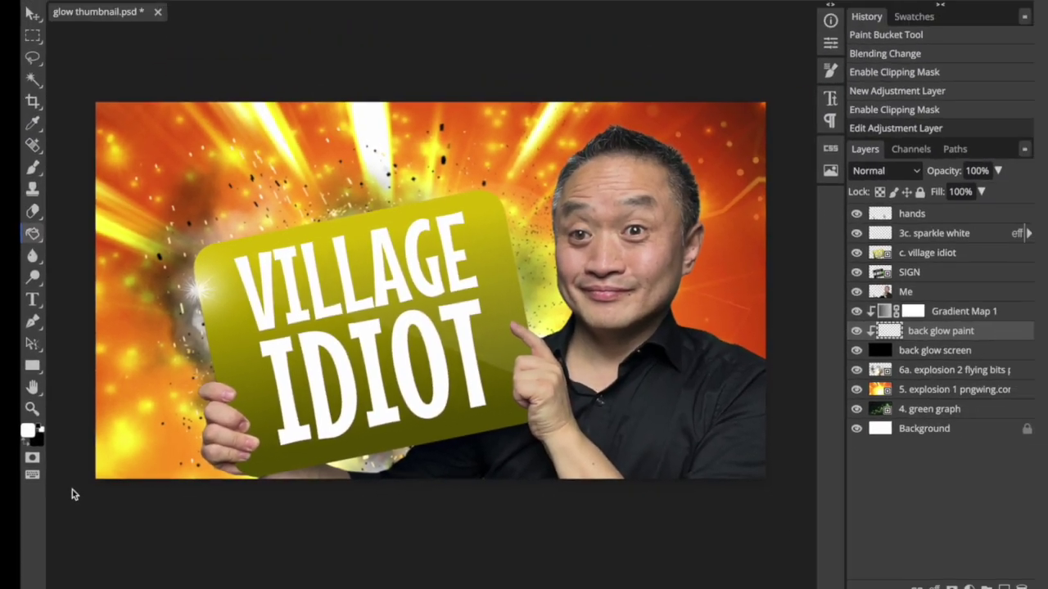
{"action": "key", "text": "b"}
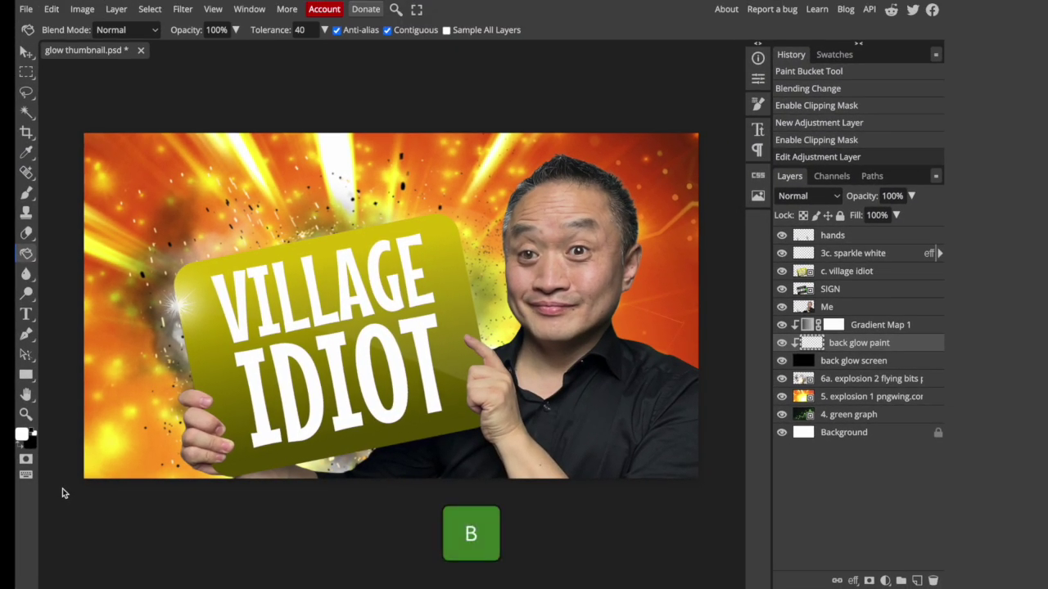
{"action": "left_click", "coordinate": [26, 194]}
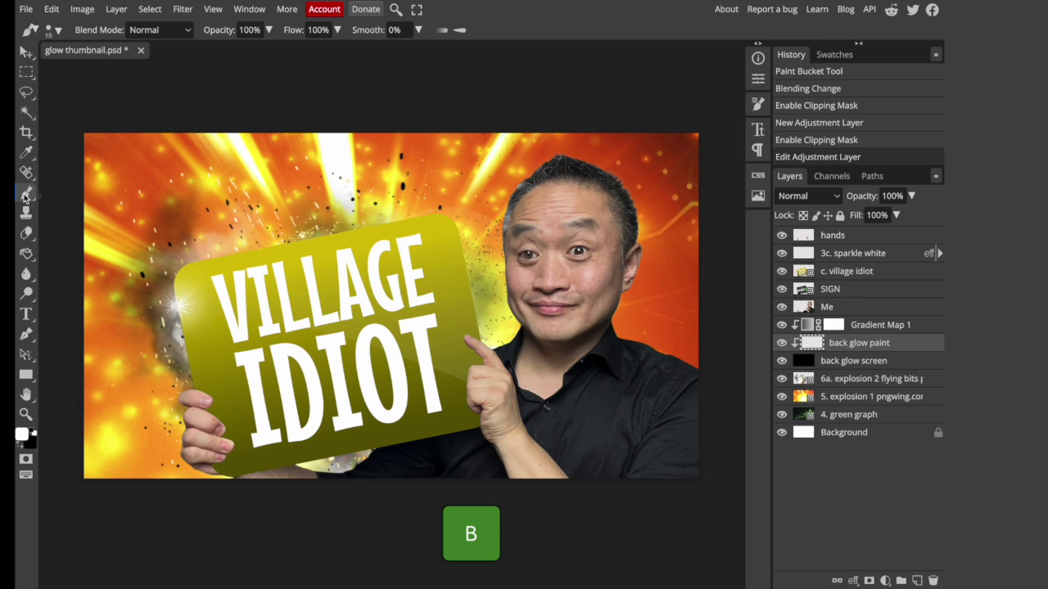
{"action": "left_click", "coordinate": [58, 31]}
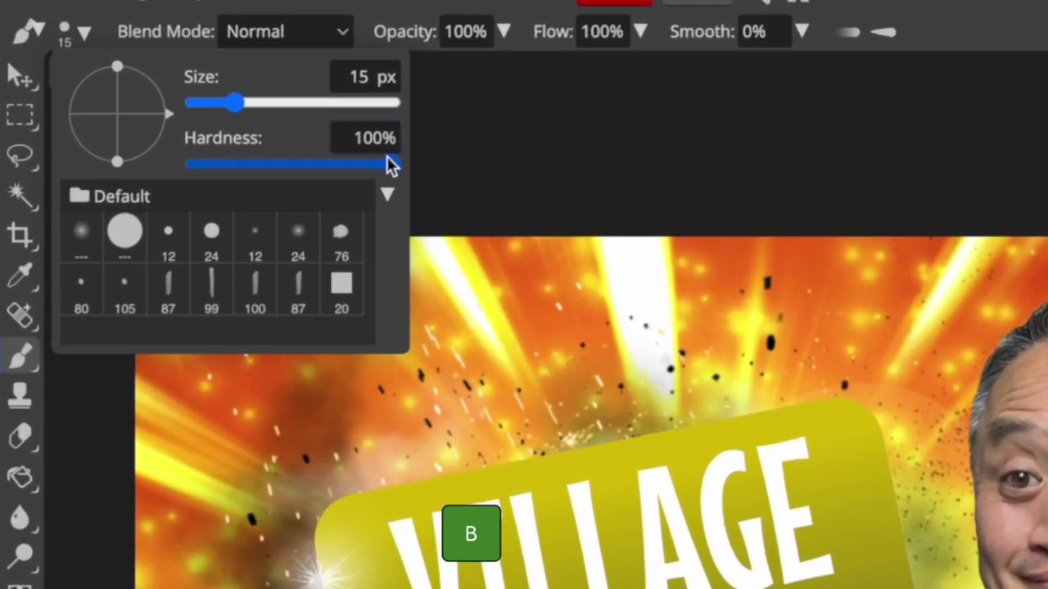
{"action": "left_click_drag", "start_coordinate": [391, 164], "coordinate": [77, 182]}
{"action": "left_click_drag", "start_coordinate": [235, 103], "coordinate": [345, 104]}
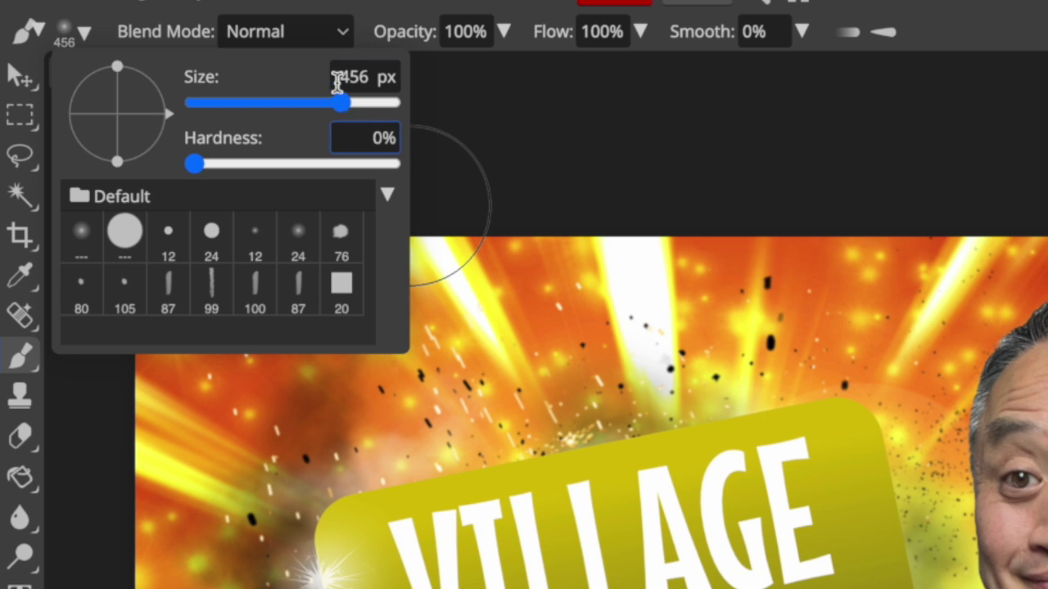
{"action": "left_click_drag", "start_coordinate": [343, 100], "coordinate": [374, 105]}
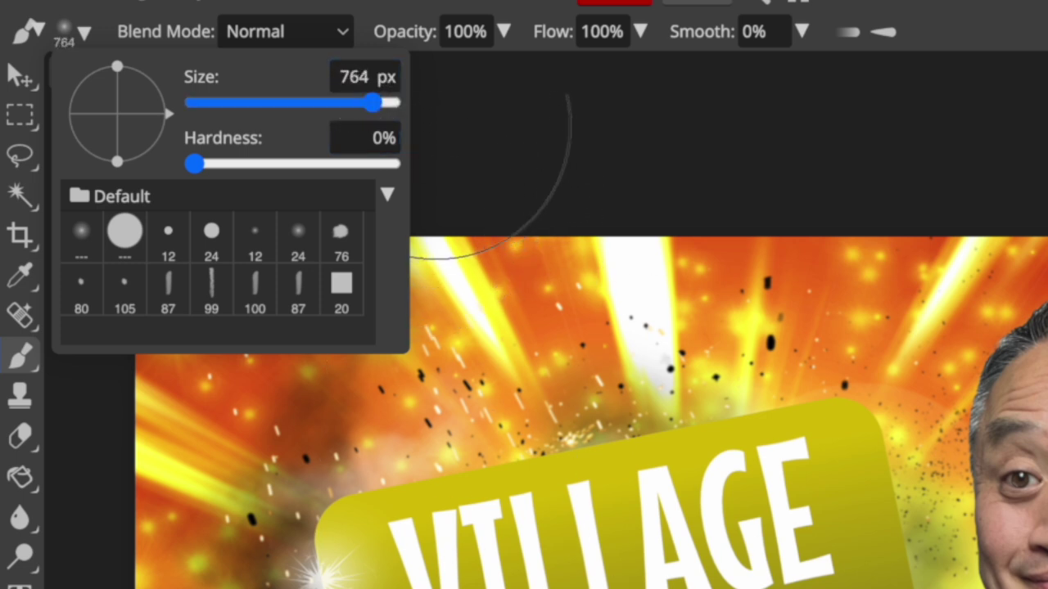
- Set the brush opacity to 50% and its flow to 50%
{"action": "left_click", "coordinate": [459, 40]}
{"action": "triple_click", "coordinate": [473, 39]}
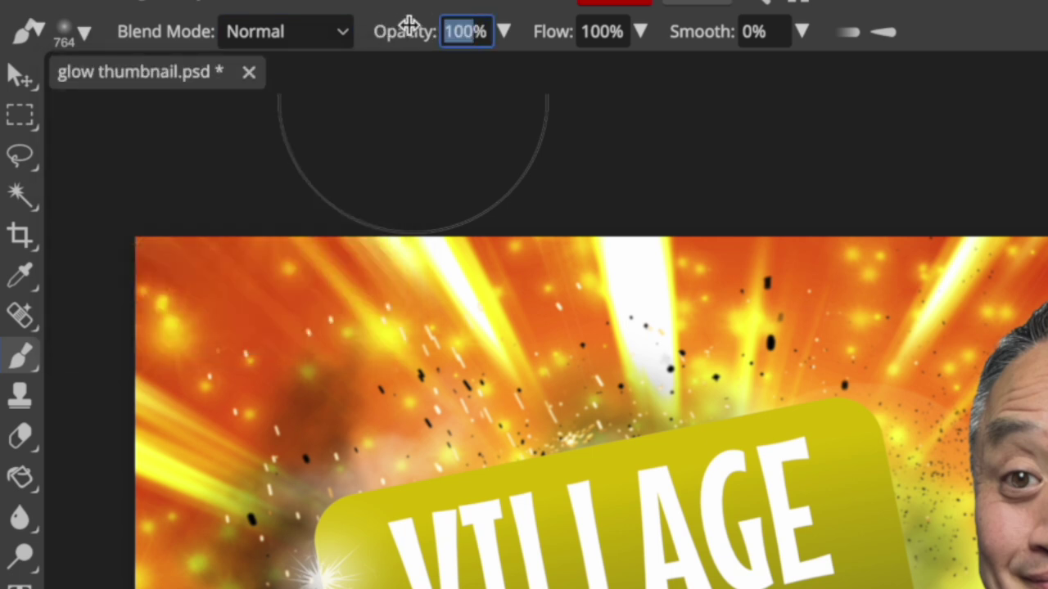
{"action": "type", "text": "50"}
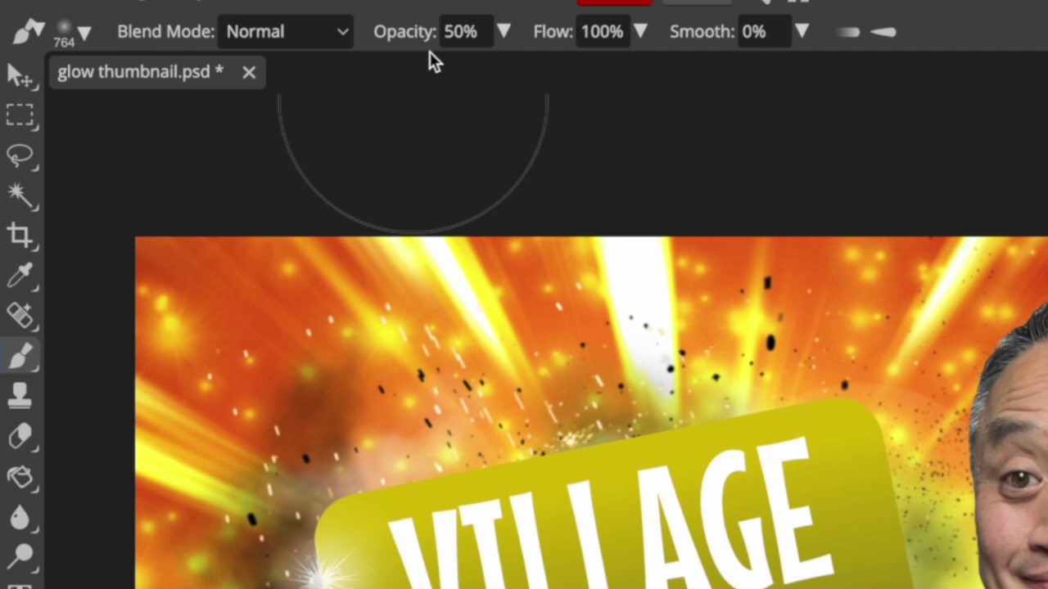
{"action": "triple_click", "coordinate": [603, 31]}
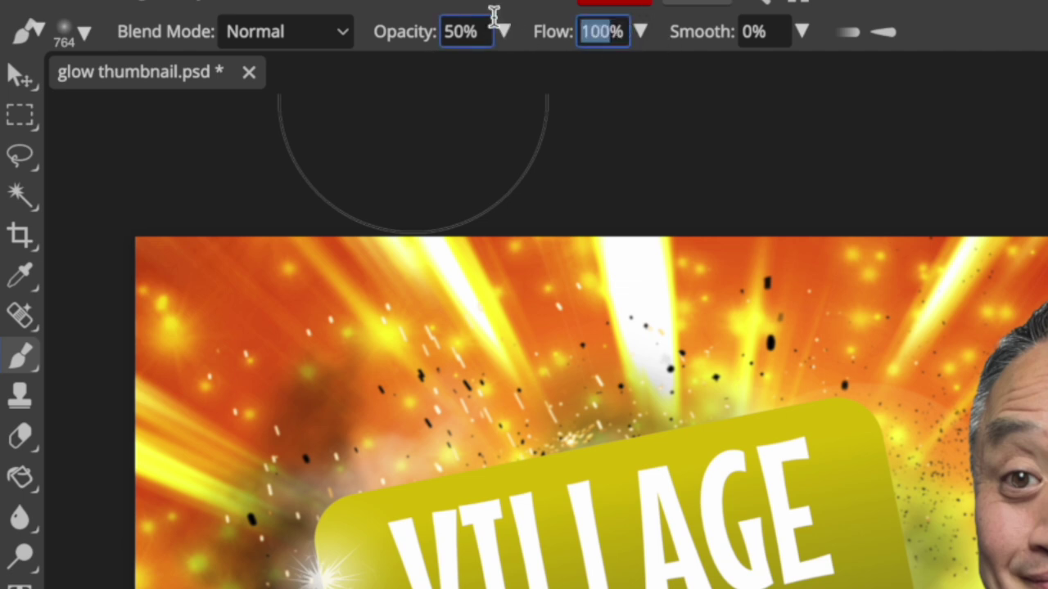
{"action": "type", "text": "50"}
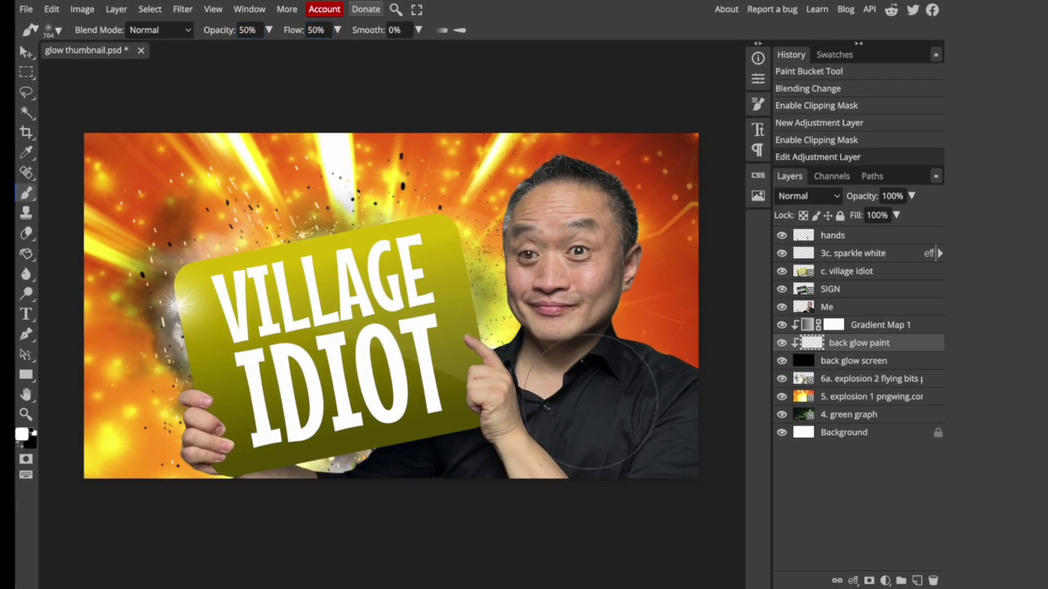
- Paint a soft glow behind the man's shoulders and head and around the sign, varying the brush size between strokes
{"action": "mouse_move", "coordinate": [588, 413]}
{"action": "left_mouse_down"}
{"action": "mouse_move", "coordinate": [606, 409]}
{"action": "mouse_move", "coordinate": [573, 426]}
{"action": "mouse_move", "coordinate": [589, 409]}
{"action": "mouse_move", "coordinate": [564, 409]}
{"action": "mouse_move", "coordinate": [578, 400]}
{"action": "mouse_move", "coordinate": [589, 409]}
{"action": "left_mouse_up"}
{"action": "mouse_move", "coordinate": [589, 409]}
{"action": "left_mouse_down"}
{"action": "mouse_move", "coordinate": [578, 397]}
{"action": "mouse_move", "coordinate": [605, 377]}
{"action": "mouse_move", "coordinate": [578, 399]}
{"action": "left_mouse_up"}
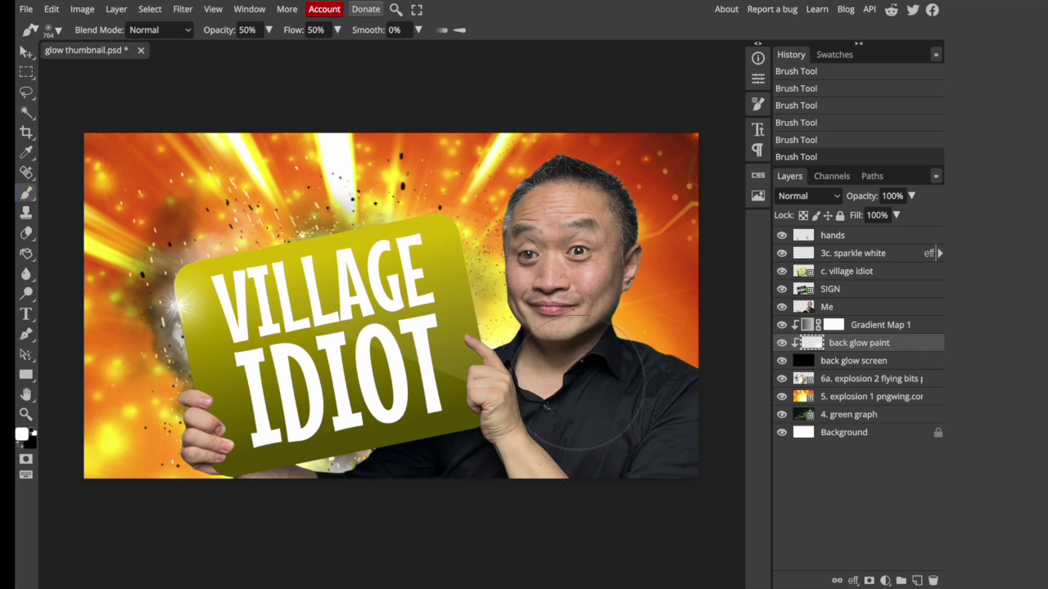
{"action": "key", "text": "bracketleft"}
{"action": "key", "text": "bracketleft"}
{"action": "left_click_drag", "start_coordinate": [573, 327], "coordinate": [583, 249]}
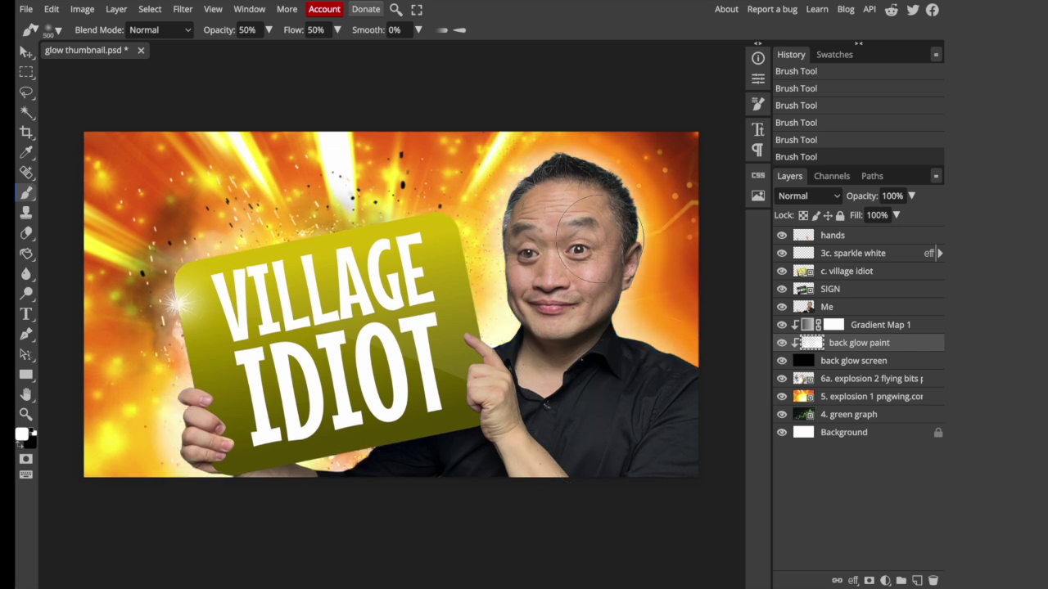
{"action": "key", "text": "bracketright"}
{"action": "key", "text": "bracketright"}
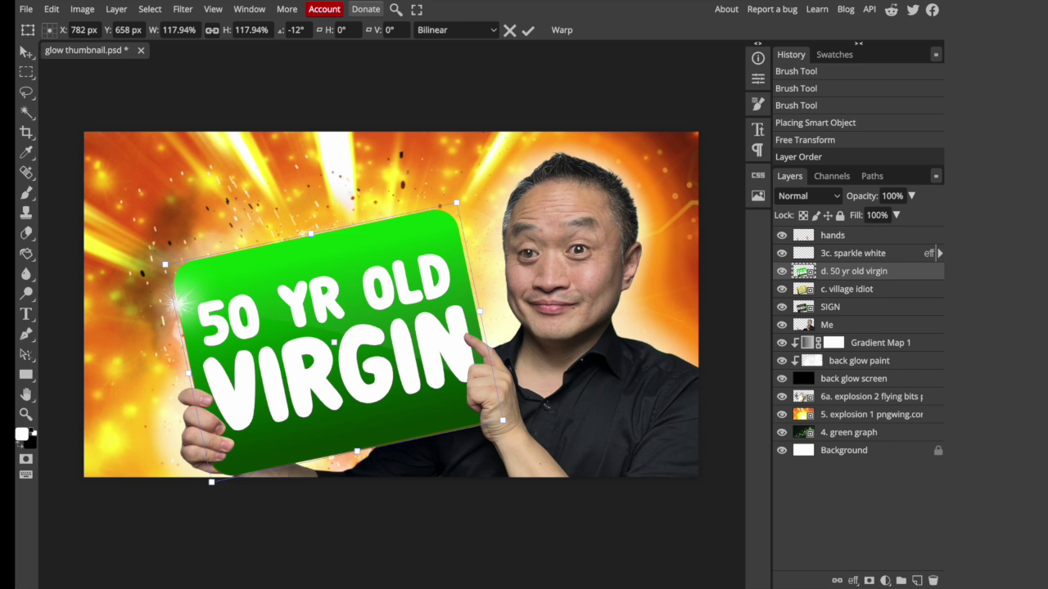
- Place the "6b. sparks fire" image above the "d. 50 yr old virgin" layer, enlarge it across the whole picture and adjust its position
{"action": "left_click_drag", "start_coordinate": [213, 474], "coordinate": [530, 308]}
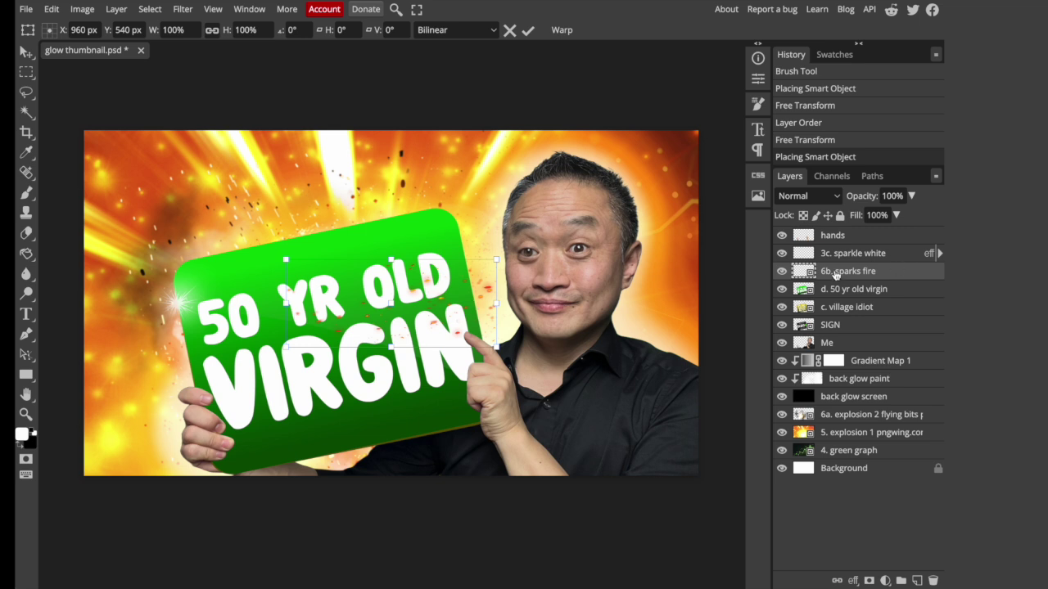
{"action": "mouse_move", "coordinate": [834, 274]}
{"action": "left_mouse_down"}
{"action": "mouse_move", "coordinate": [835, 319]}
{"action": "mouse_move", "coordinate": [853, 319]}
{"action": "mouse_move", "coordinate": [843, 272]}
{"action": "left_mouse_up"}
{"action": "key", "text": "alt+ctrl+t"}
{"action": "left_click_drag", "start_coordinate": [476, 293], "coordinate": [647, 286]}
{"action": "key", "text": "Return"}
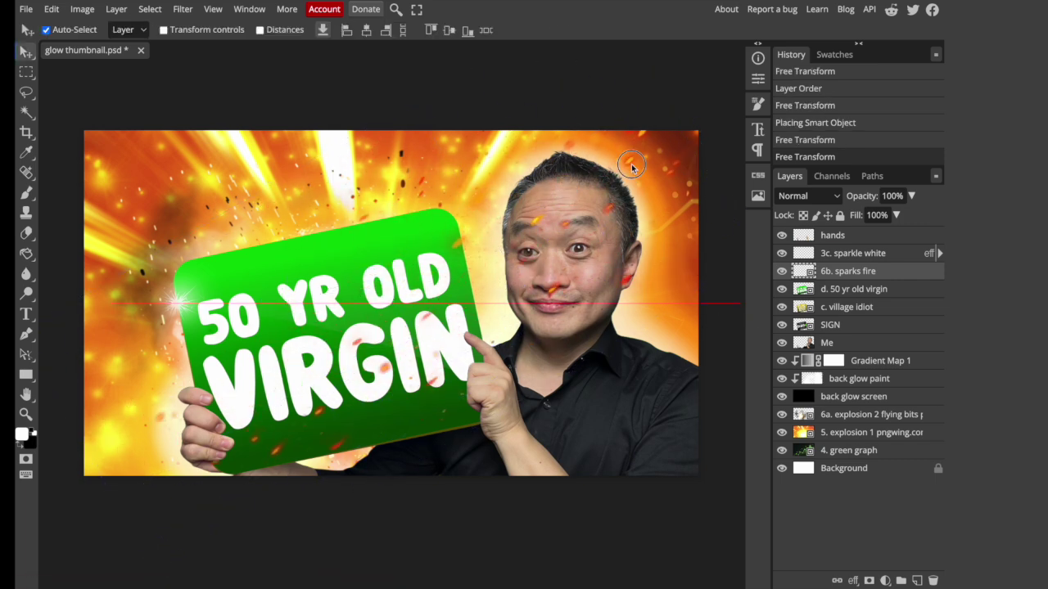
{"action": "left_click", "coordinate": [640, 183]}
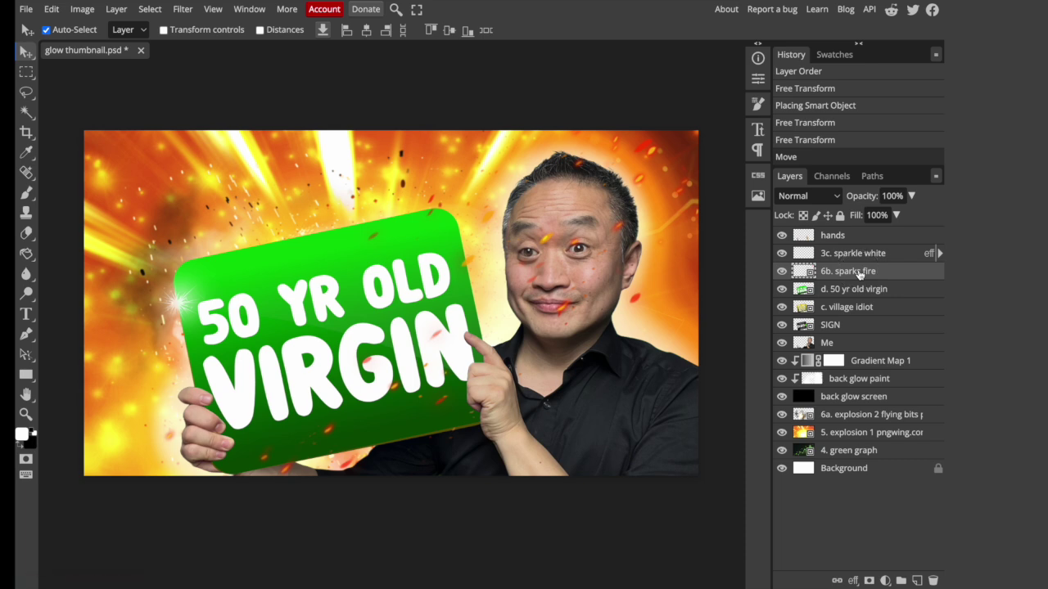
- Duplicate the sparks fire layer three times and move and transform the copies to scatter sparks over the whole image
{"action": "key", "text": "ctrl+j"}
{"action": "key", "text": "ctrl+j"}
{"action": "key", "text": "Up"}
{"action": "key", "text": "Up"}
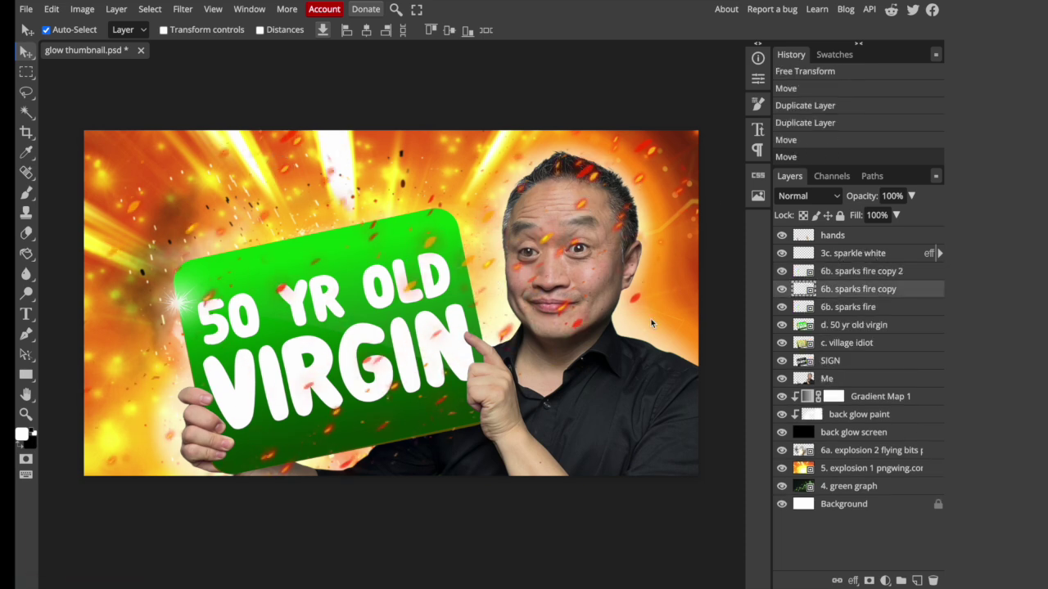
{"action": "key", "text": "ctrl+z"}
{"action": "key", "text": "ctrl+j"}
{"action": "key", "text": "Up"}
{"action": "key", "text": "Up"}
{"action": "key", "text": "ctrl+t"}
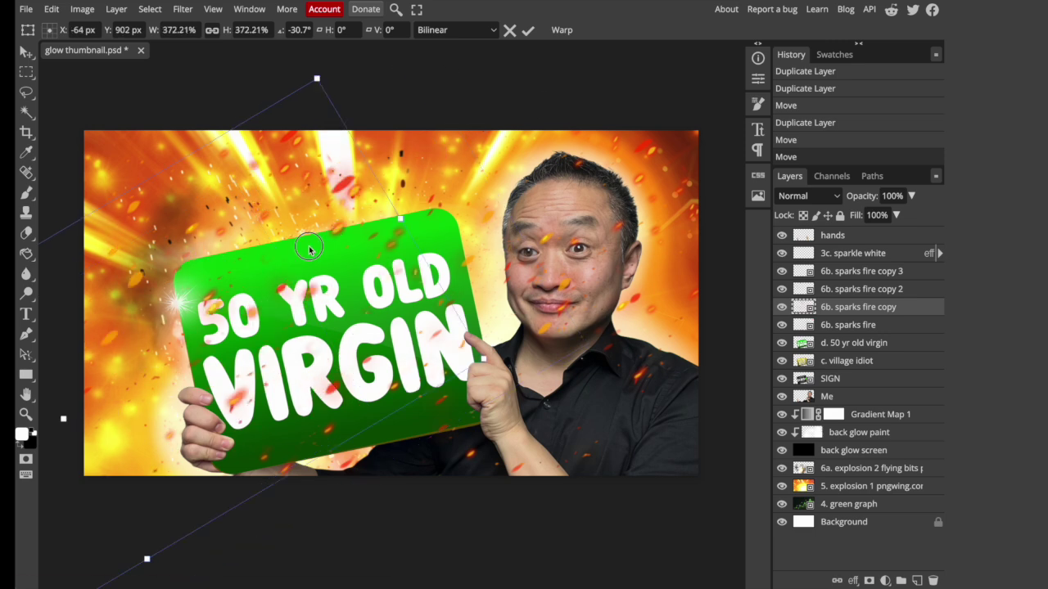
{"action": "key", "text": "Return"}
{"action": "left_click_drag", "start_coordinate": [354, 167], "coordinate": [357, 174]}
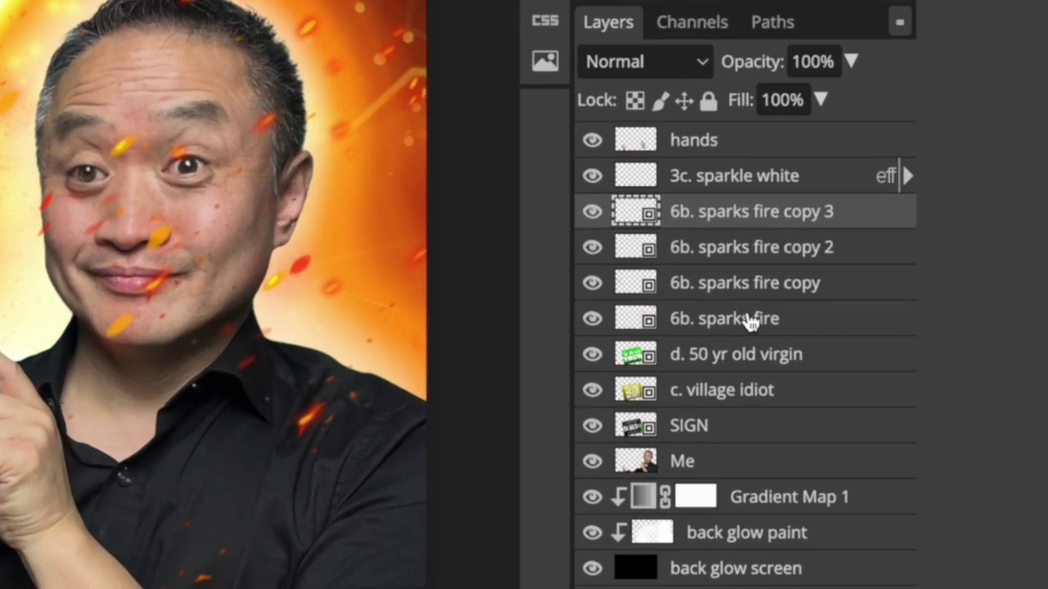
- Convert the four sparks fire layers into one smart object and move it directly below the "Me" layer
{"action": "left_click", "coordinate": [751, 321], "text": "shift"}
{"action": "right_click", "coordinate": [771, 237]}
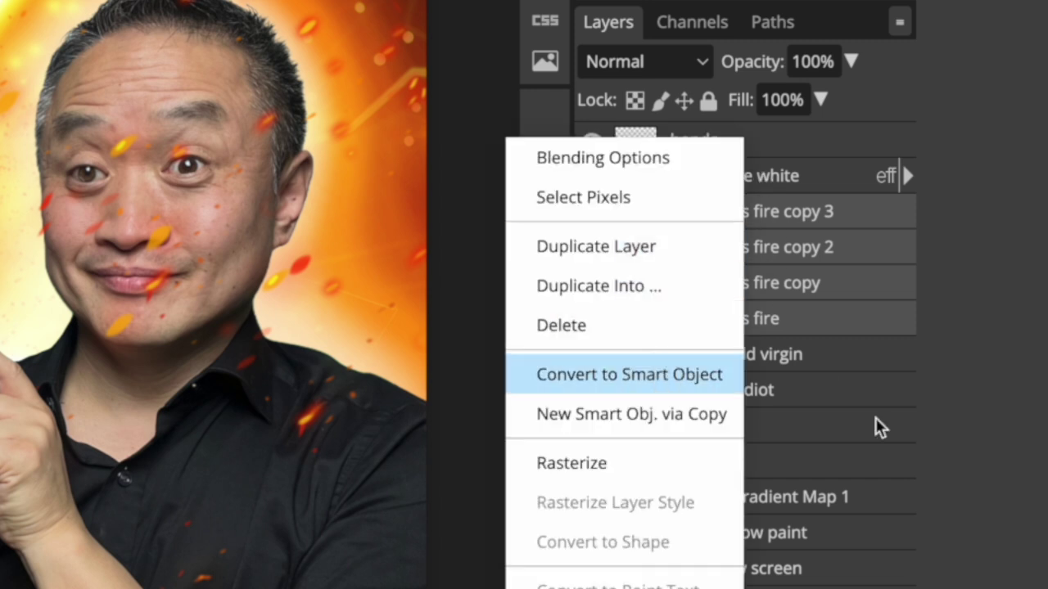
{"action": "left_click", "coordinate": [715, 364]}
{"action": "left_click_drag", "start_coordinate": [716, 221], "coordinate": [740, 374]}
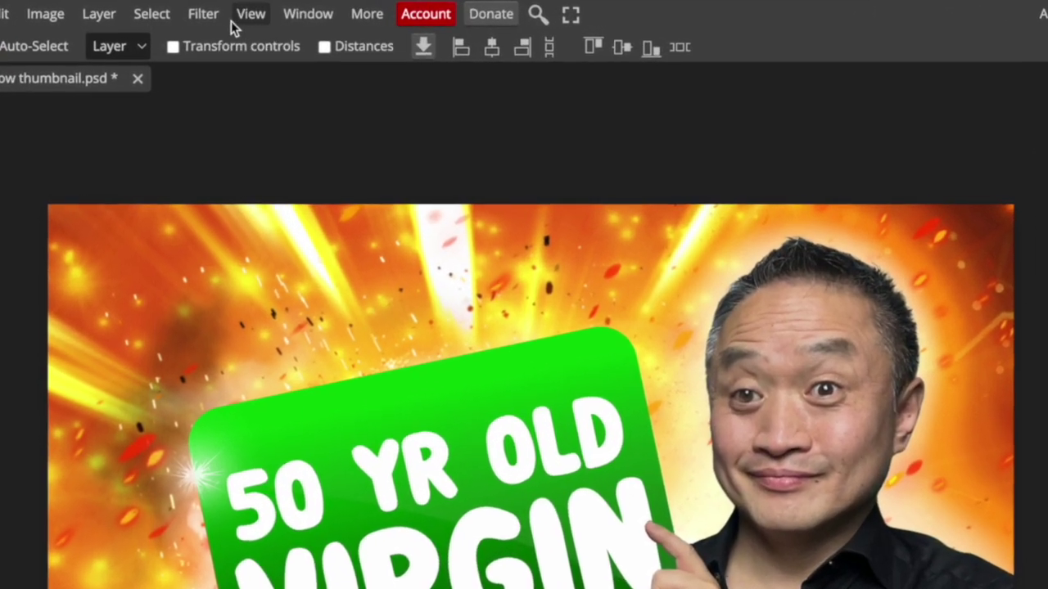
- Apply a Motion Blur to the combined sparks with an angle of 40° and a distance of 31 px
{"action": "left_click", "coordinate": [190, 12]}
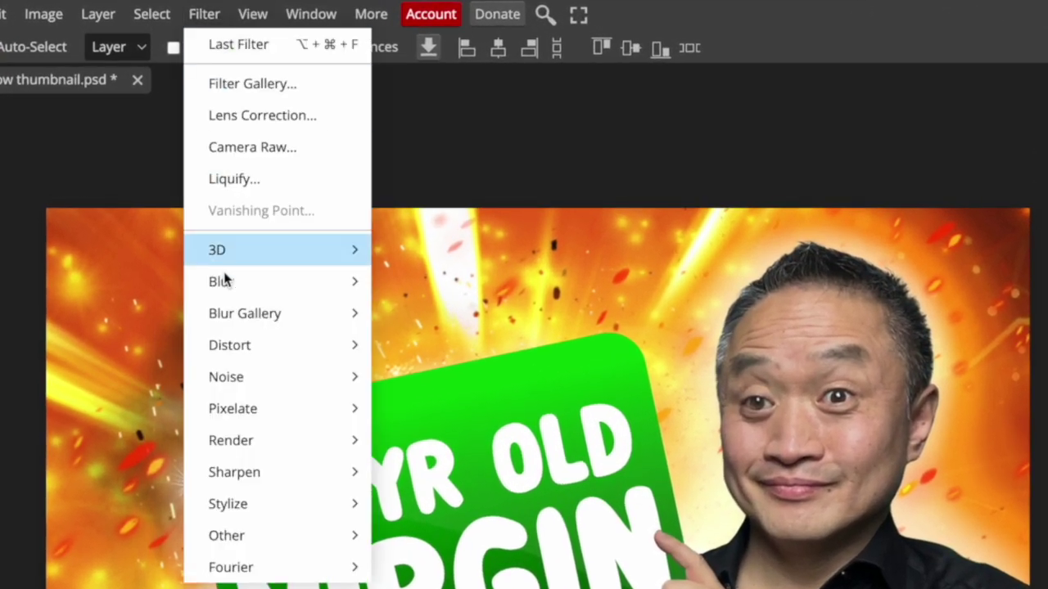
{"action": "mouse_move", "coordinate": [243, 286]}
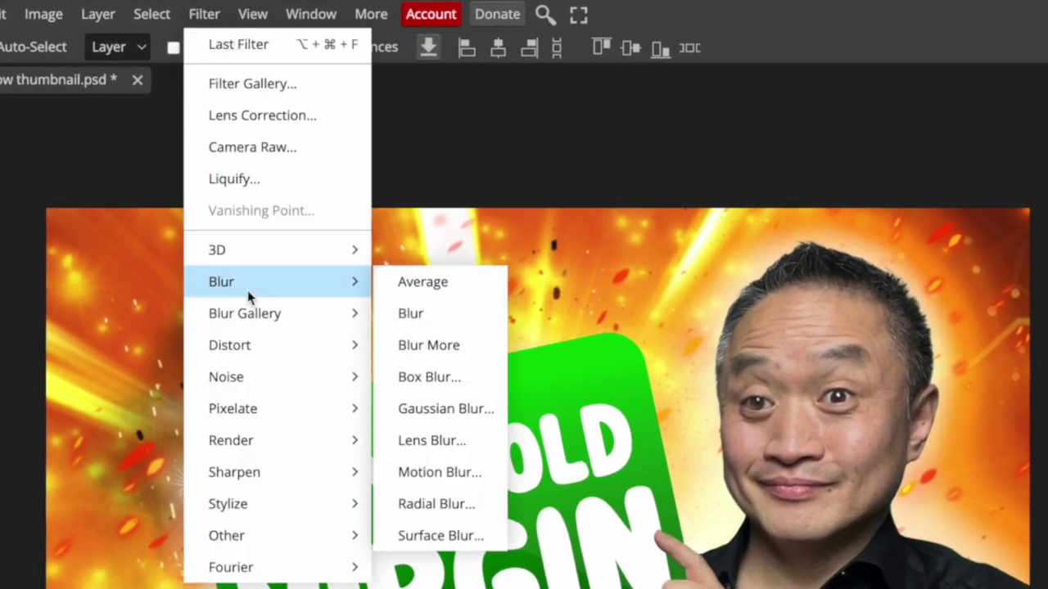
{"action": "left_click", "coordinate": [439, 472]}
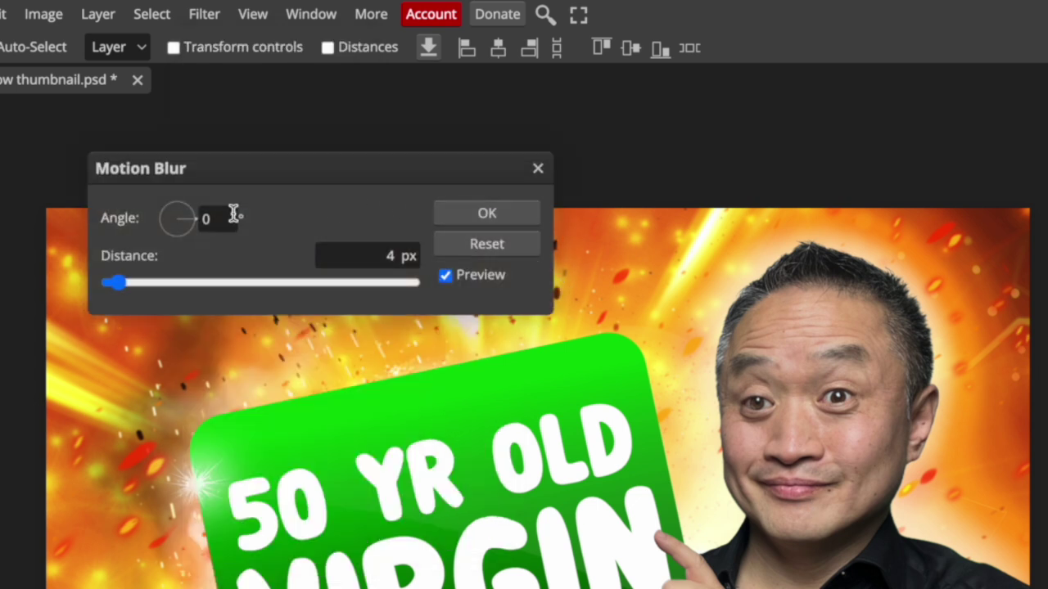
{"action": "left_click_drag", "start_coordinate": [193, 226], "coordinate": [205, 201]}
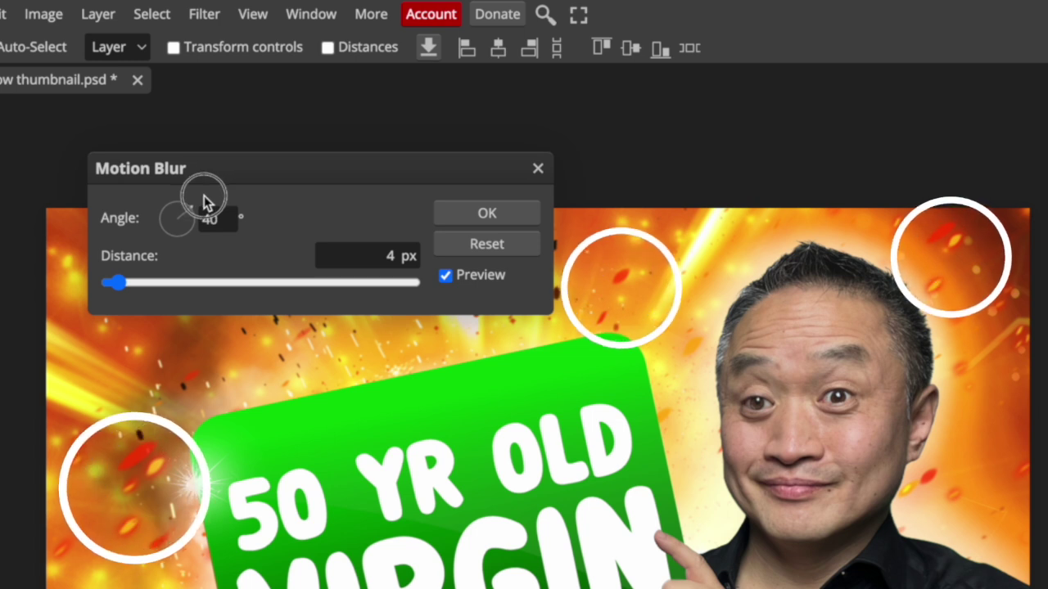
{"action": "left_click_drag", "start_coordinate": [118, 284], "coordinate": [264, 279]}
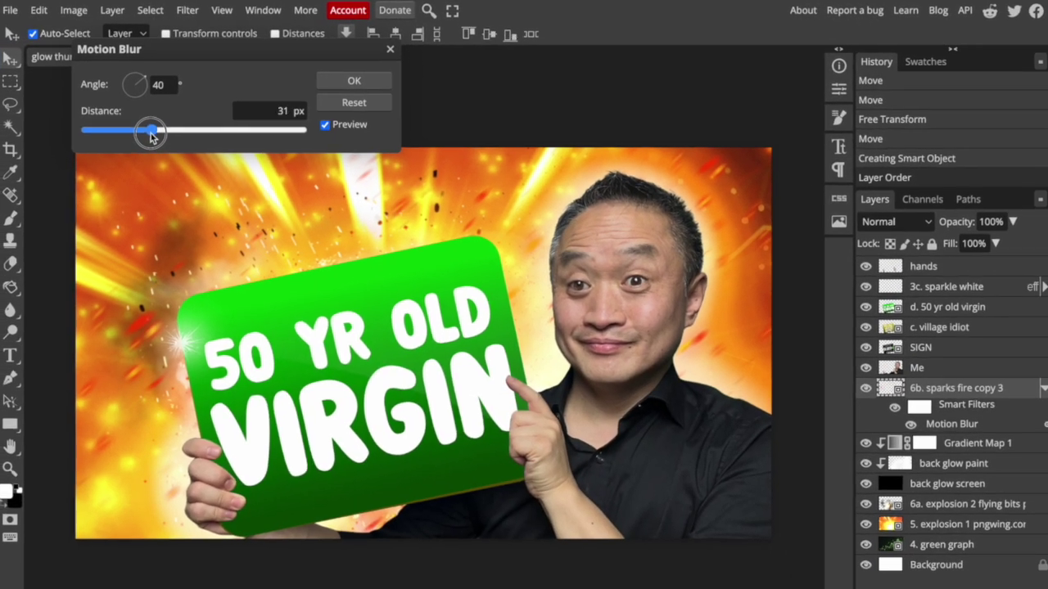
{"action": "key", "text": "Return"}
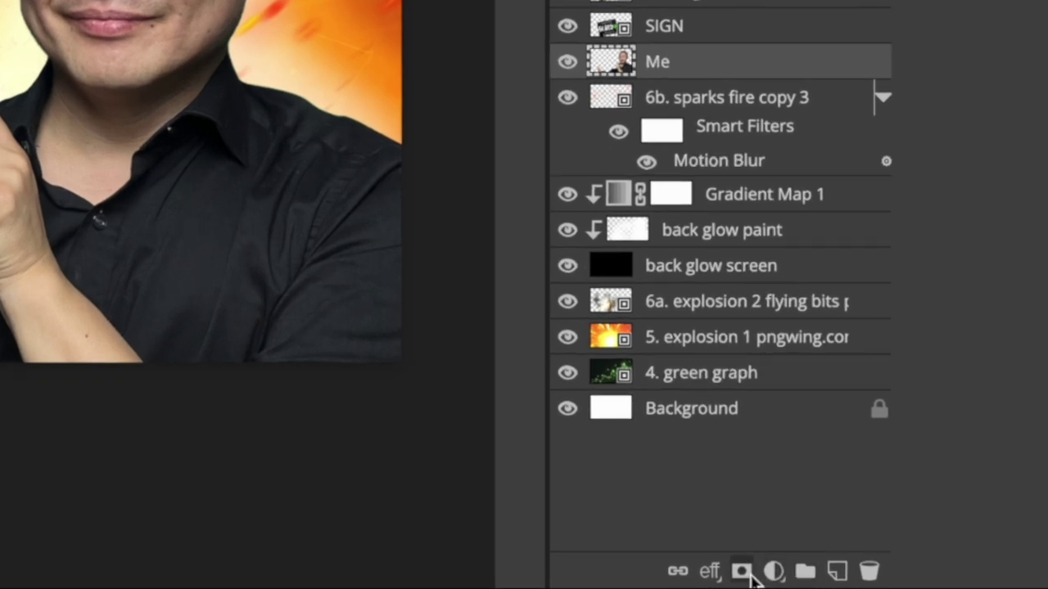
- Add a white Outer Glow to the "Me" layer with Normal blending, 75% opacity, 32% spread and a small size
{"action": "left_click", "coordinate": [711, 573]}
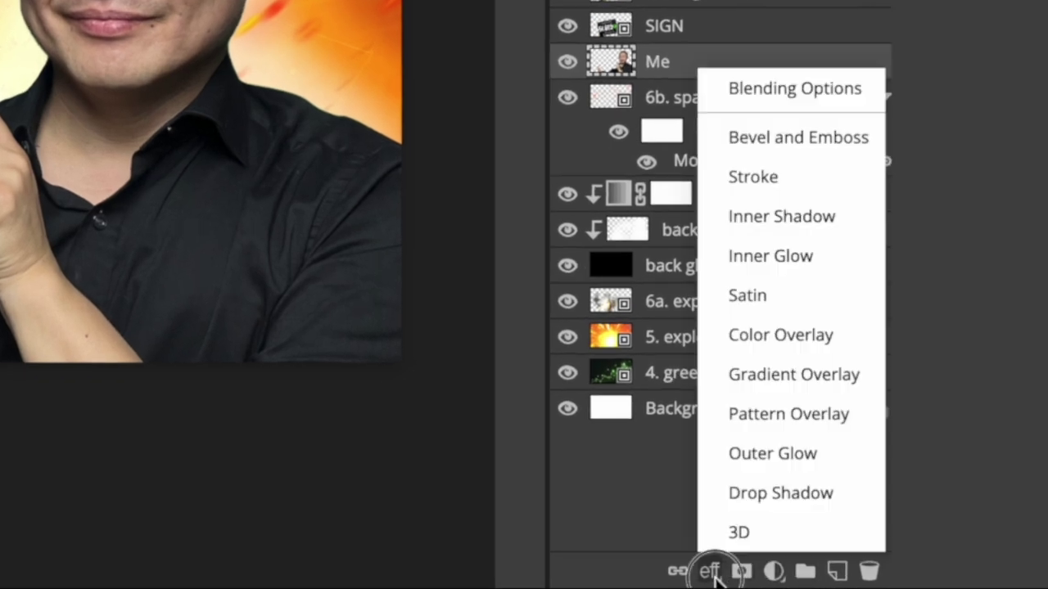
{"action": "left_click", "coordinate": [811, 449]}
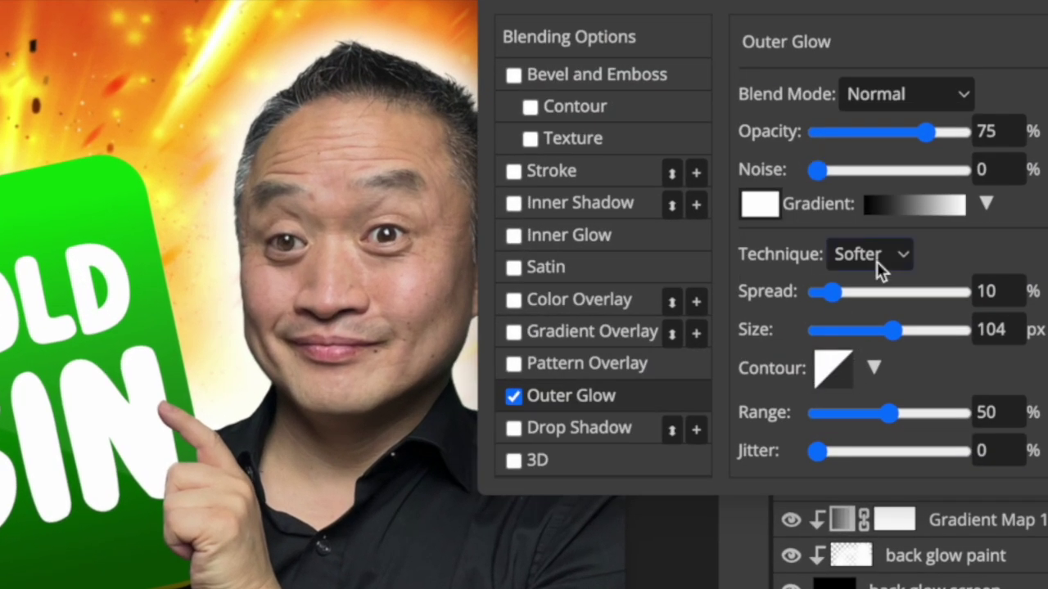
{"action": "left_click_drag", "start_coordinate": [831, 292], "coordinate": [851, 291]}
{"action": "left_click_drag", "start_coordinate": [892, 330], "coordinate": [835, 332]}
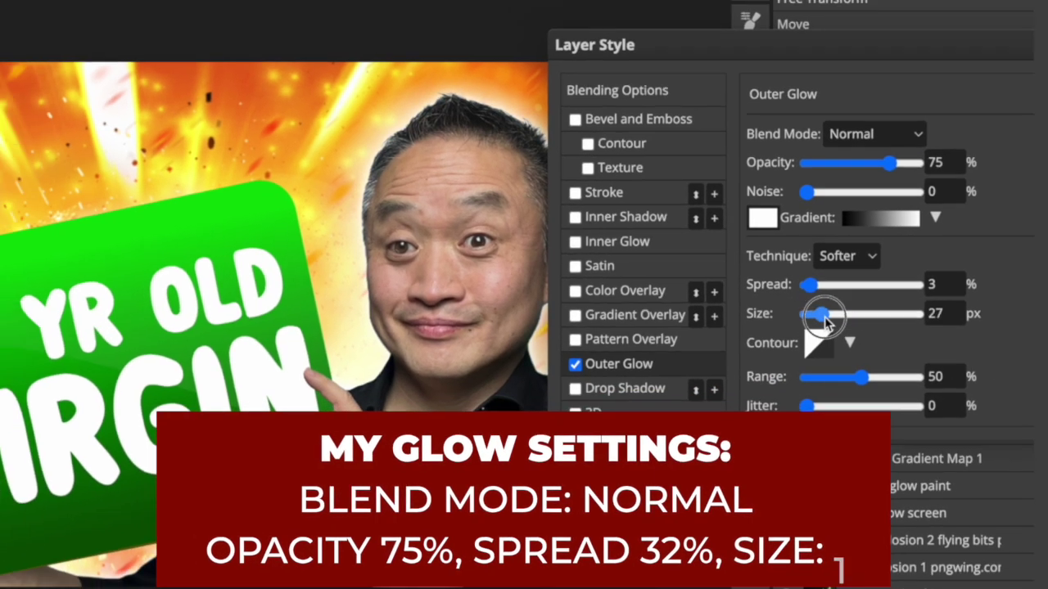
{"action": "left_click_drag", "start_coordinate": [819, 293], "coordinate": [861, 292]}
{"action": "left_click_drag", "start_coordinate": [831, 330], "coordinate": [828, 330]}
{"action": "key", "text": "Return"}
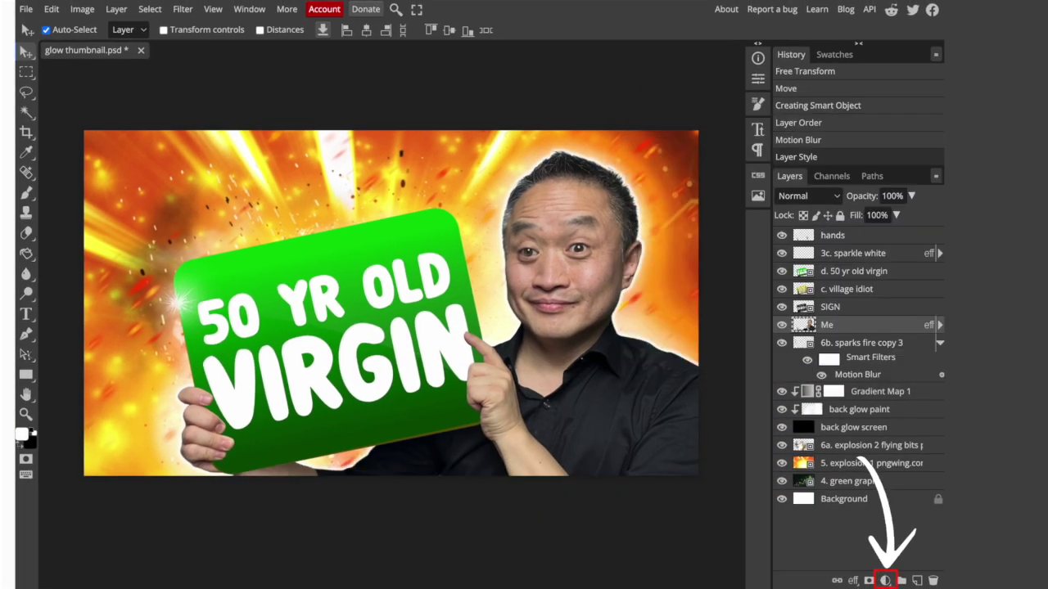
- Add a Hue/Saturation adjustment above the "Me" layer with saturation 20 and lightness 7
{"action": "left_click", "coordinate": [885, 580]}
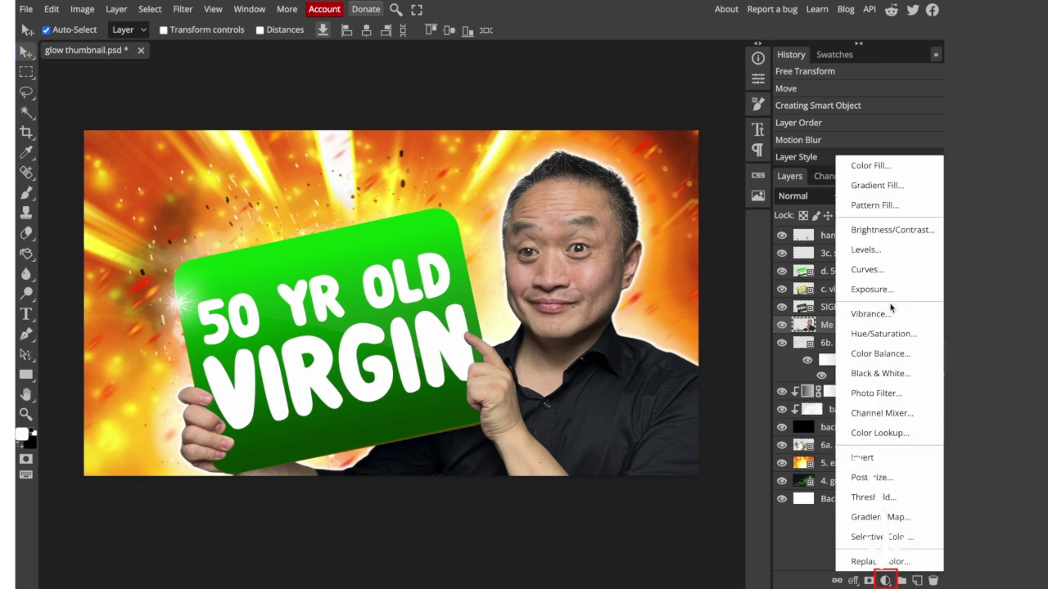
{"action": "left_click", "coordinate": [880, 333]}
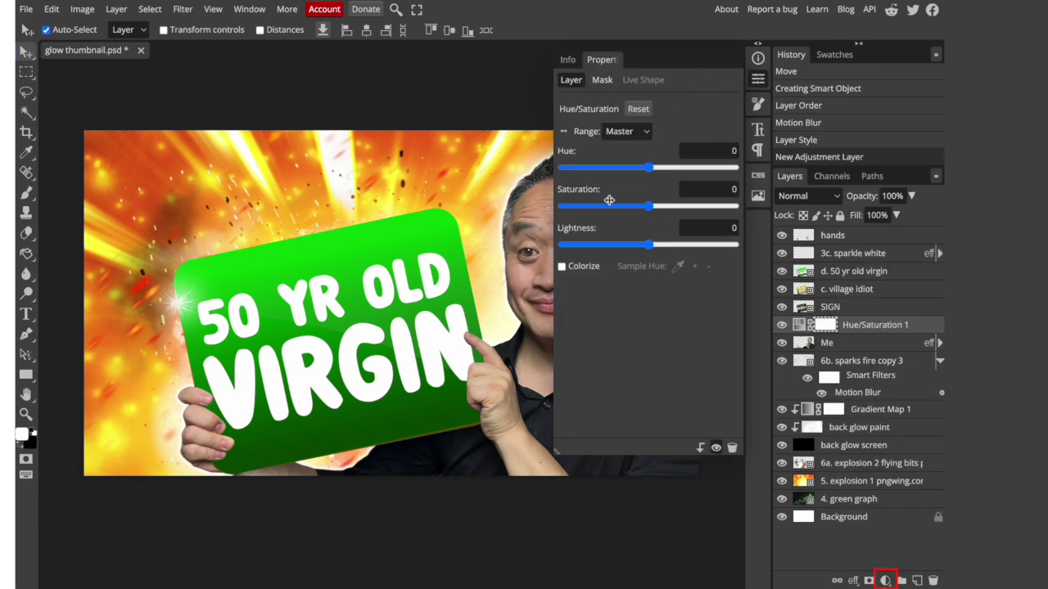
{"action": "mouse_move", "coordinate": [648, 206]}
{"action": "left_mouse_down"}
{"action": "mouse_move", "coordinate": [739, 206]}
{"action": "mouse_move", "coordinate": [662, 206]}
{"action": "left_mouse_up"}
{"action": "left_click_drag", "start_coordinate": [648, 245], "coordinate": [660, 252]}
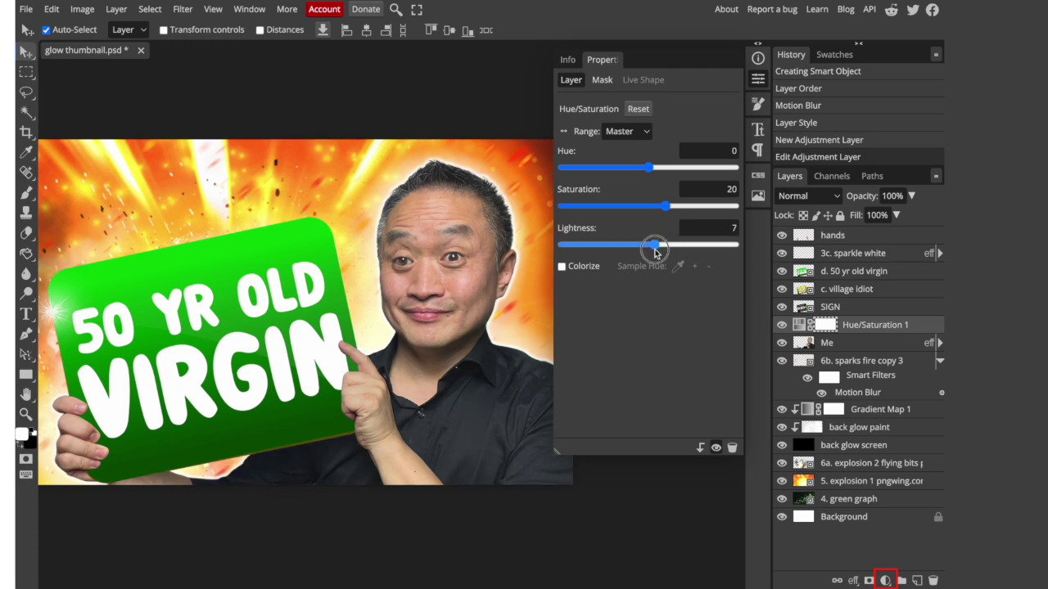
- Add an Exposure adjustment above the Hue/Saturation layer with exposure set to 0.53
{"action": "left_click", "coordinate": [885, 580]}
{"action": "left_click", "coordinate": [870, 286]}
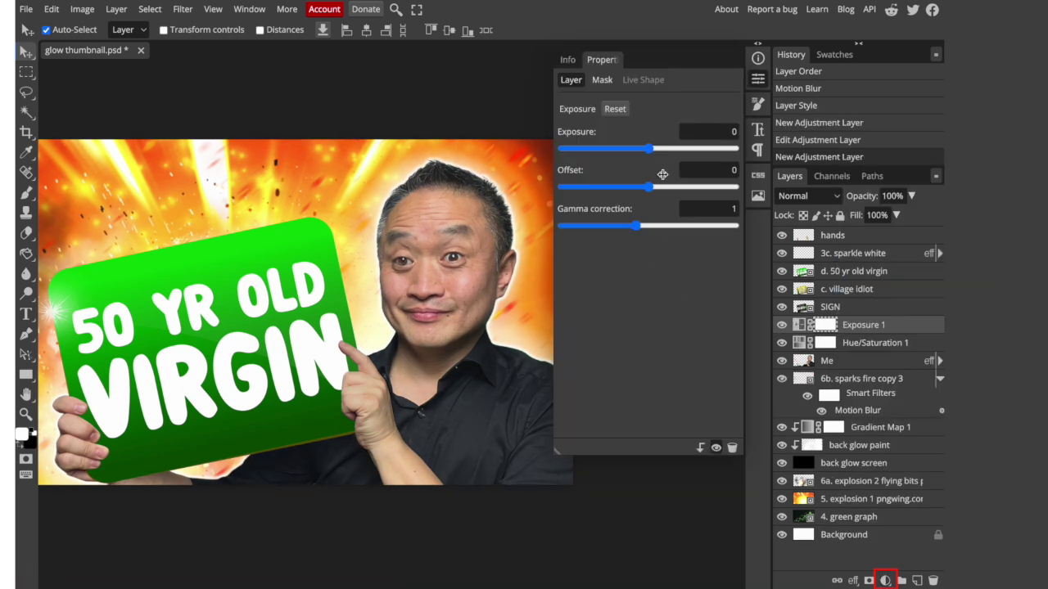
{"action": "left_click_drag", "start_coordinate": [648, 148], "coordinate": [668, 149]}
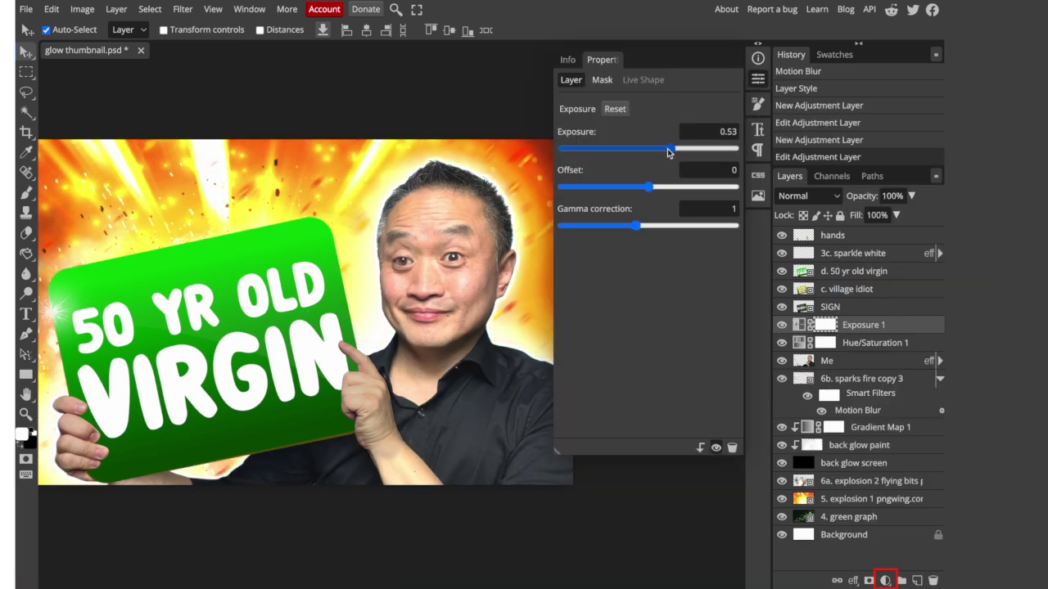
- Add a Vibrance adjustment above the Exposure layer with vibrance set to 10
{"action": "left_click", "coordinate": [884, 580]}
{"action": "left_click", "coordinate": [880, 314]}
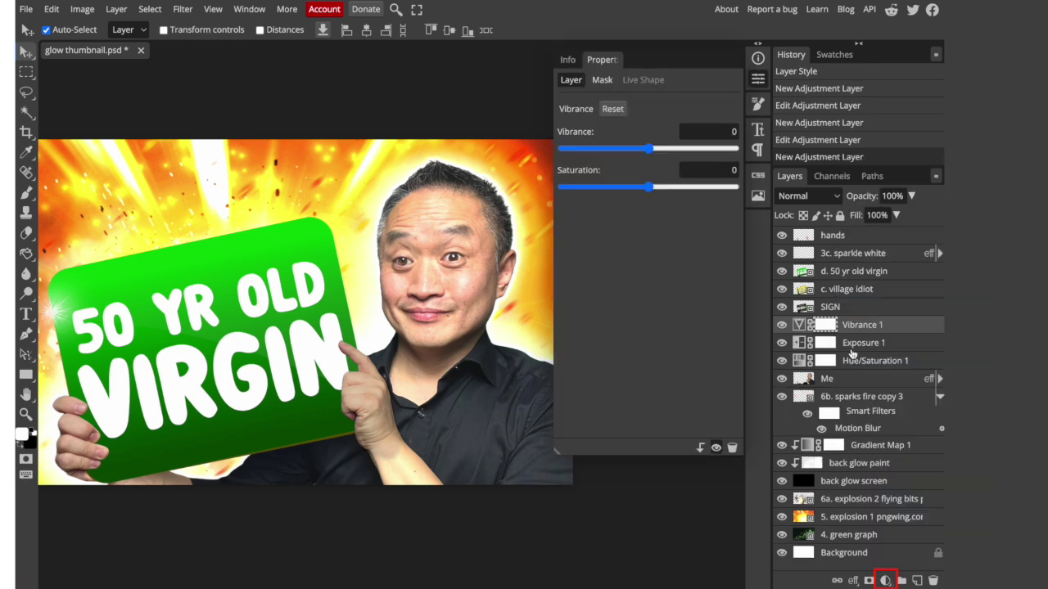
{"action": "left_click_drag", "start_coordinate": [646, 149], "coordinate": [659, 148]}
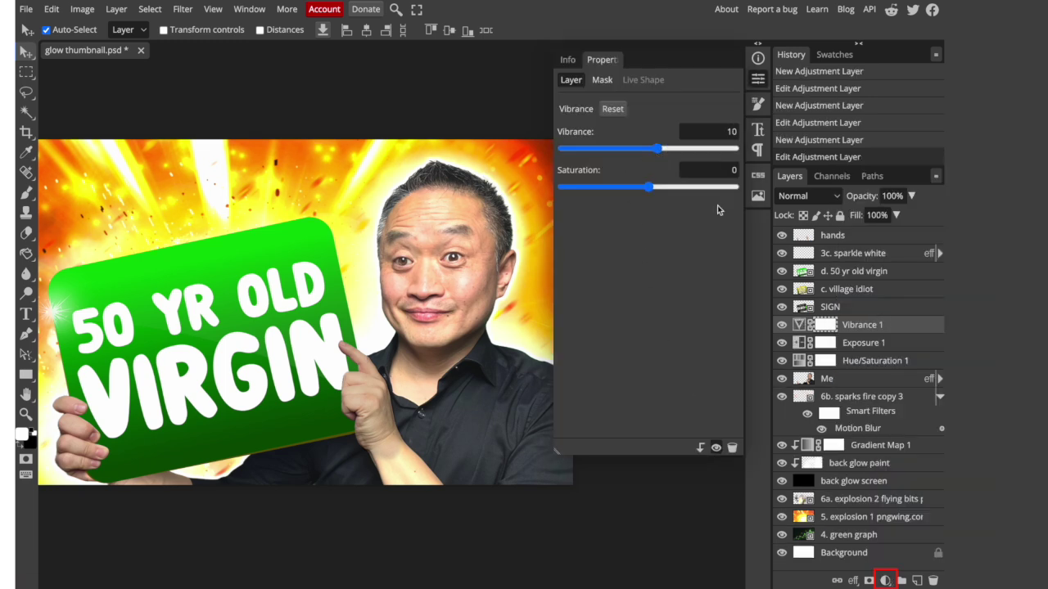
- Add a Brightness/Contrast adjustment above the Vibrance layer and raise its contrast slightly
{"action": "left_click", "coordinate": [885, 581]}
{"action": "left_click", "coordinate": [884, 233]}
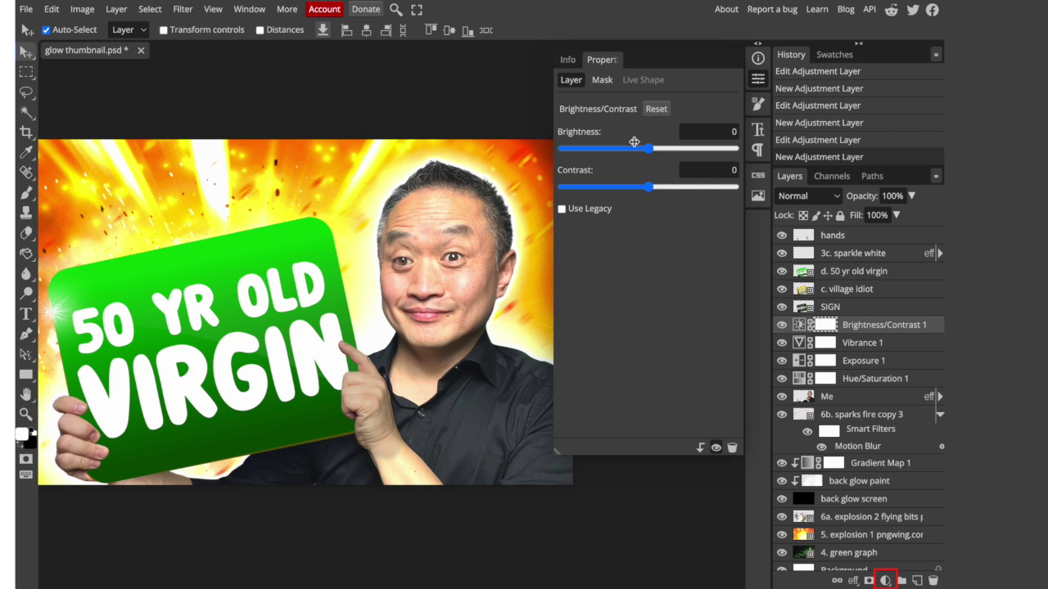
{"action": "left_click_drag", "start_coordinate": [651, 190], "coordinate": [666, 193]}
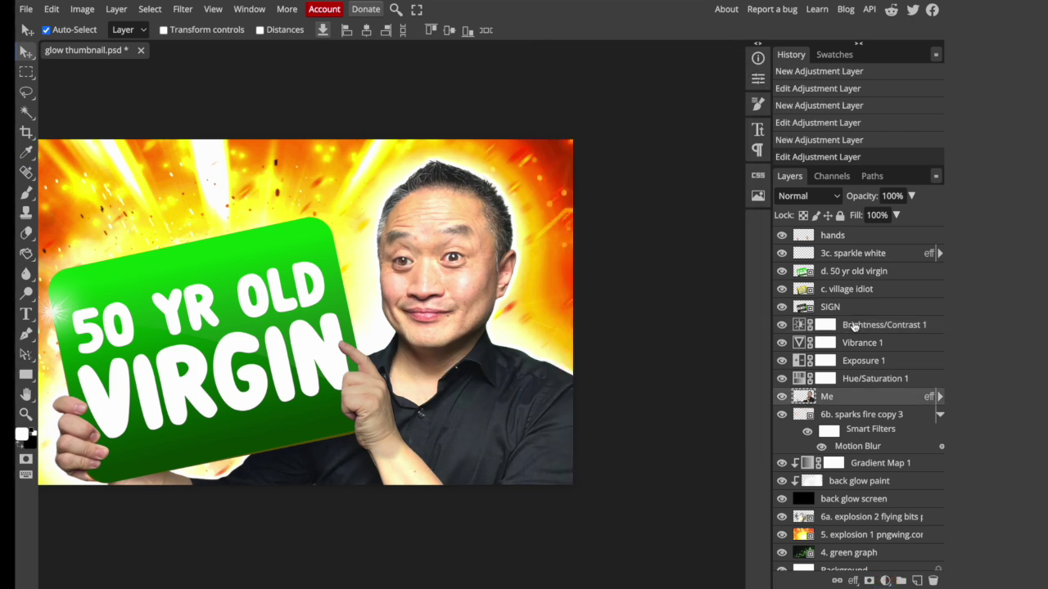
- Convert the "Me" layer and its four adjustment layers above into a single smart object
{"action": "left_click", "coordinate": [854, 326], "text": "shift"}
{"action": "left_click", "coordinate": [828, 381]}
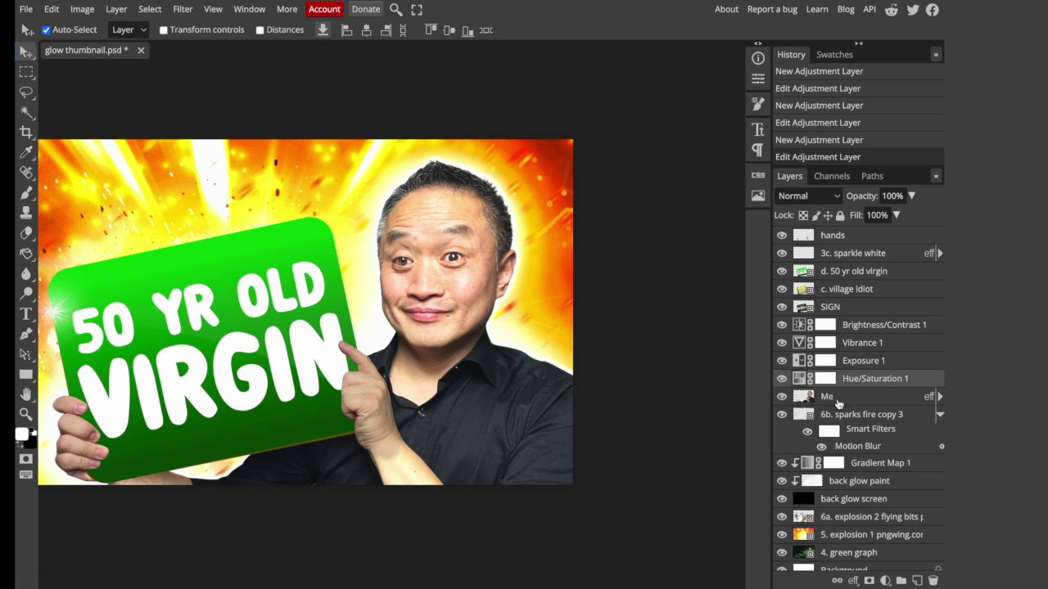
{"action": "left_click", "coordinate": [845, 398]}
{"action": "left_click", "coordinate": [879, 328], "text": "shift"}
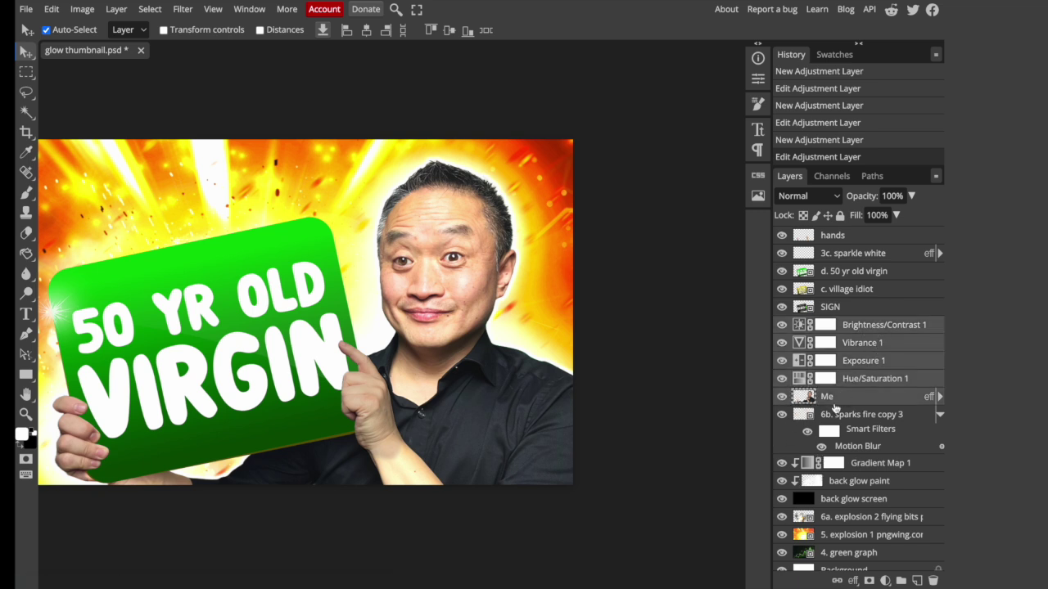
{"action": "right_click", "coordinate": [845, 399]}
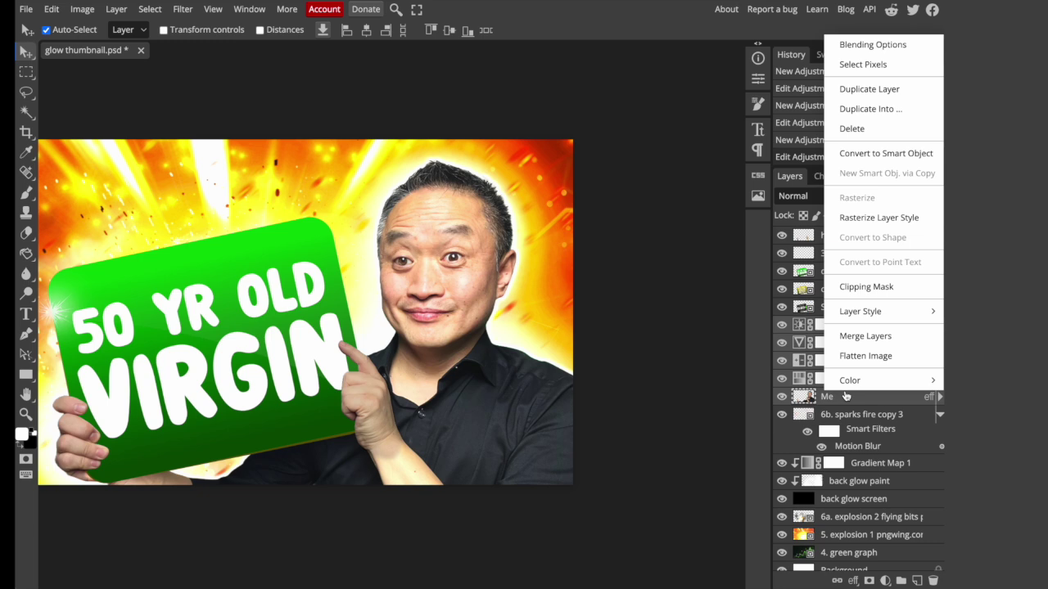
{"action": "left_click", "coordinate": [867, 157]}
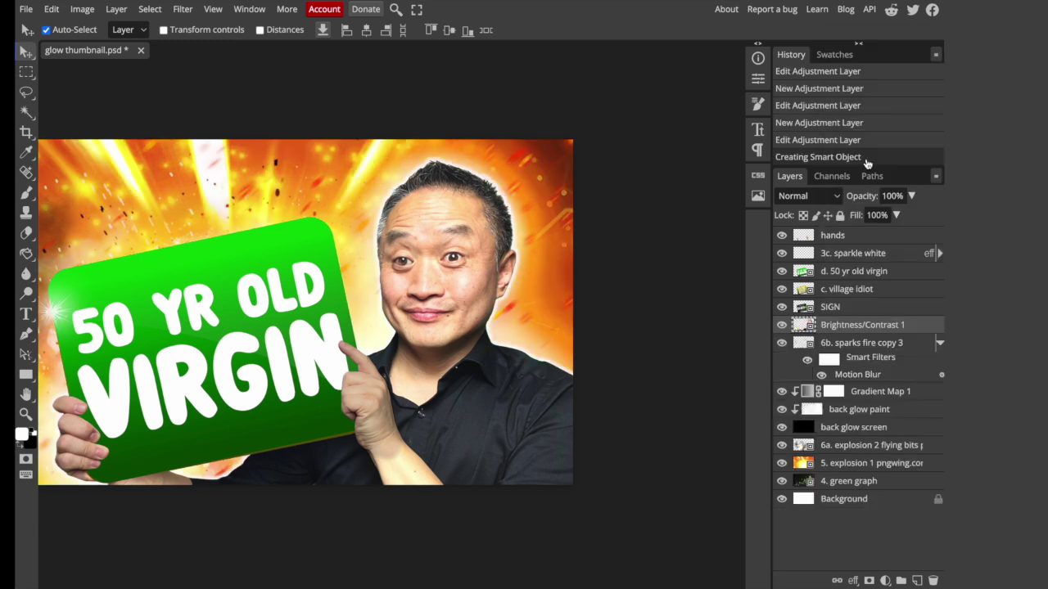
- Sharpen the portrait smart object with an Unsharp Mask filter, fine-tuning its amount and radius and comparing the preview before applying it
{"action": "left_click", "coordinate": [183, 10]}
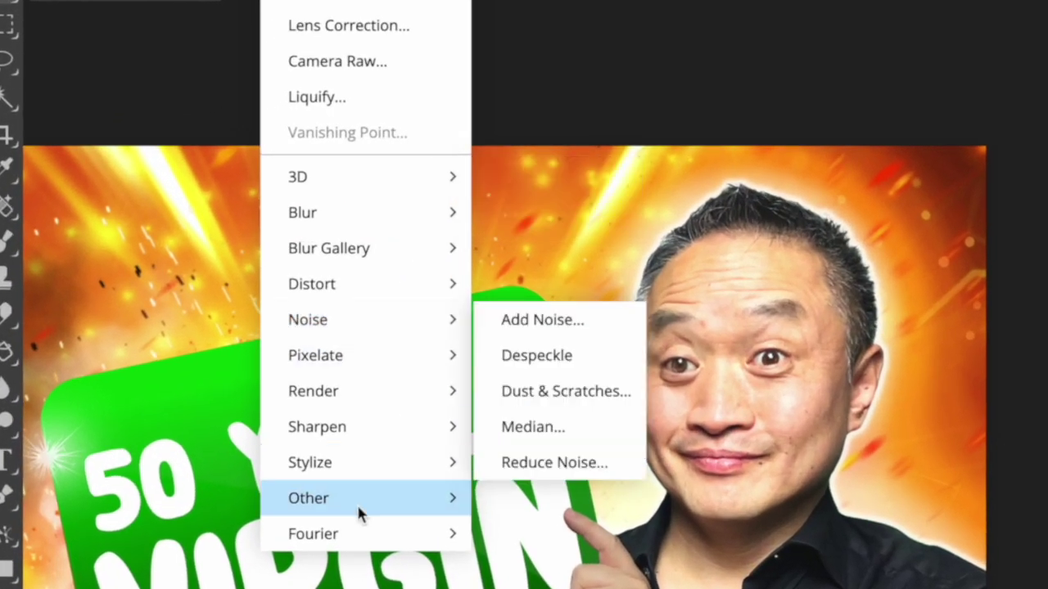
{"action": "mouse_move", "coordinate": [349, 426]}
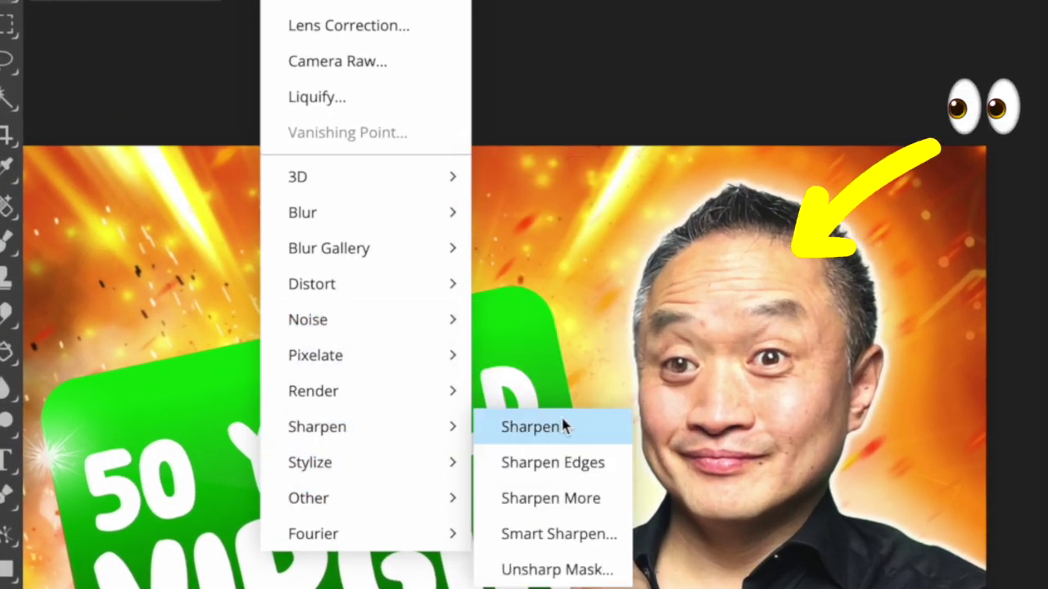
{"action": "left_click", "coordinate": [556, 570]}
{"action": "left_click_drag", "start_coordinate": [552, 97], "coordinate": [466, 28]}
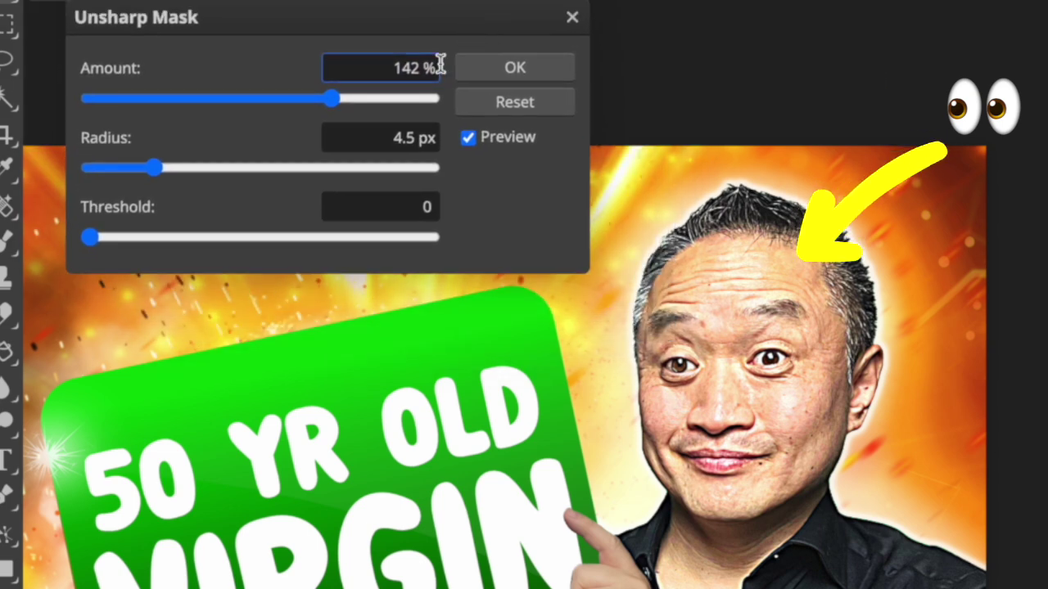
{"action": "left_click_drag", "start_coordinate": [331, 98], "coordinate": [279, 106]}
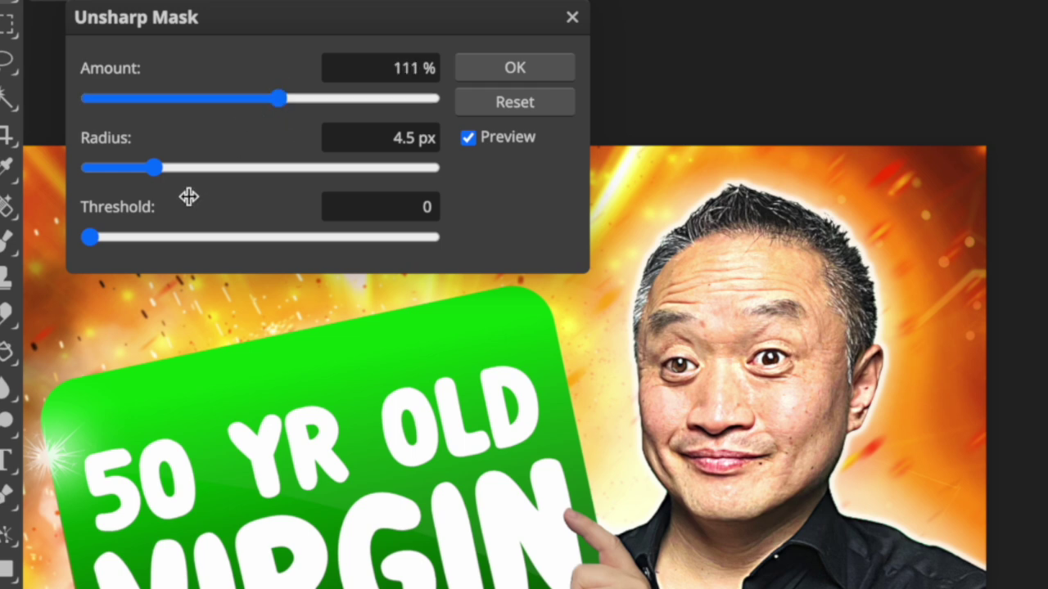
{"action": "mouse_move", "coordinate": [156, 167]}
{"action": "left_mouse_down"}
{"action": "mouse_move", "coordinate": [330, 164]}
{"action": "mouse_move", "coordinate": [148, 167]}
{"action": "left_mouse_up"}
{"action": "left_click_drag", "start_coordinate": [278, 99], "coordinate": [293, 99]}
{"action": "left_click", "coordinate": [472, 148]}
{"action": "left_click", "coordinate": [474, 145]}
{"action": "key", "text": "Return"}
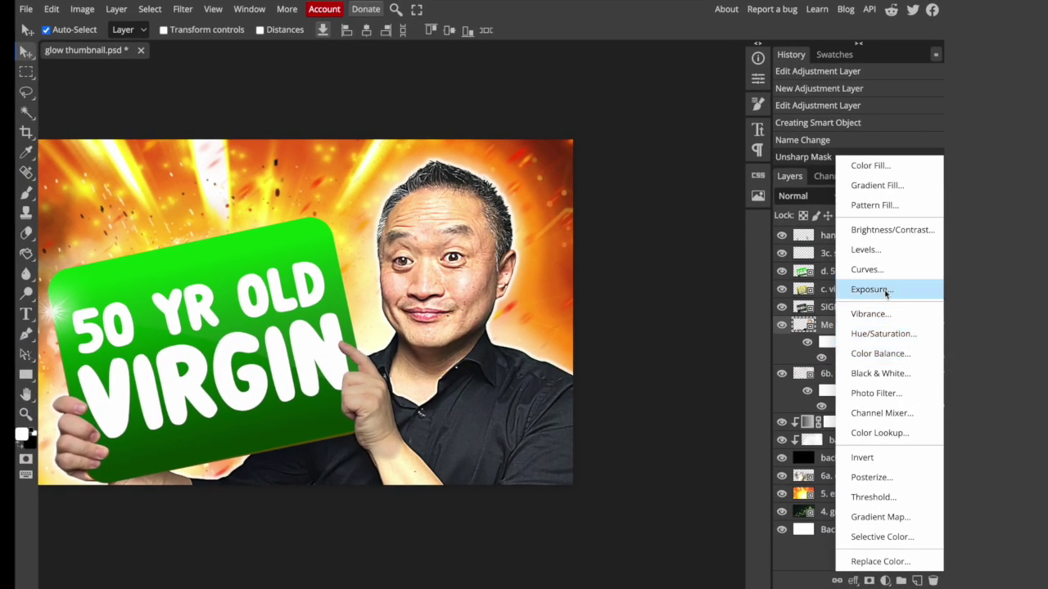
- Add an Exposure adjustment above the "Me" layer with exposure set to 0.17 and clip it to that layer
{"action": "left_click", "coordinate": [886, 293]}
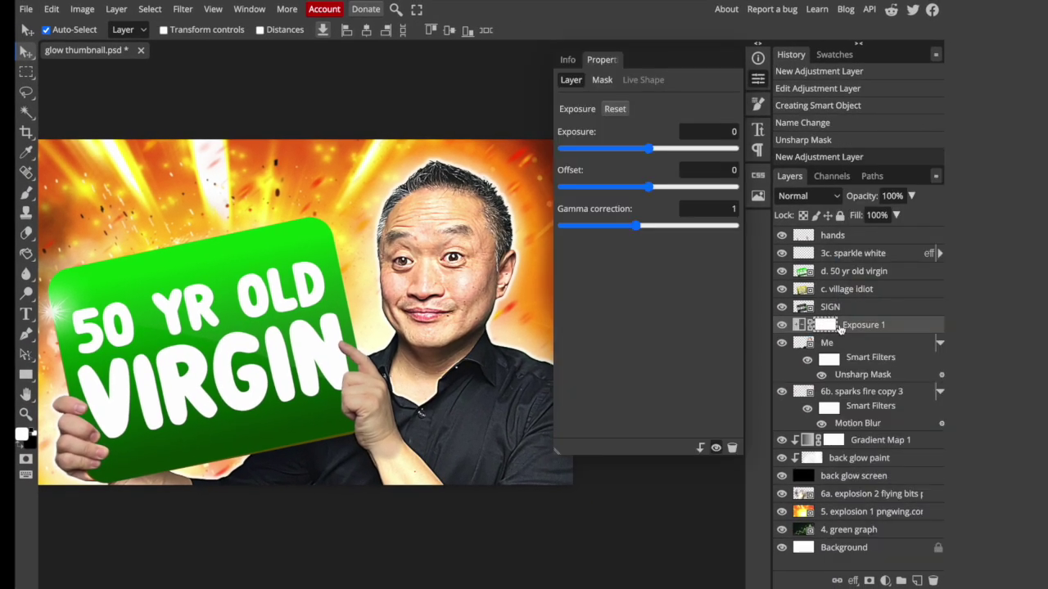
{"action": "left_click_drag", "start_coordinate": [648, 148], "coordinate": [661, 147]}
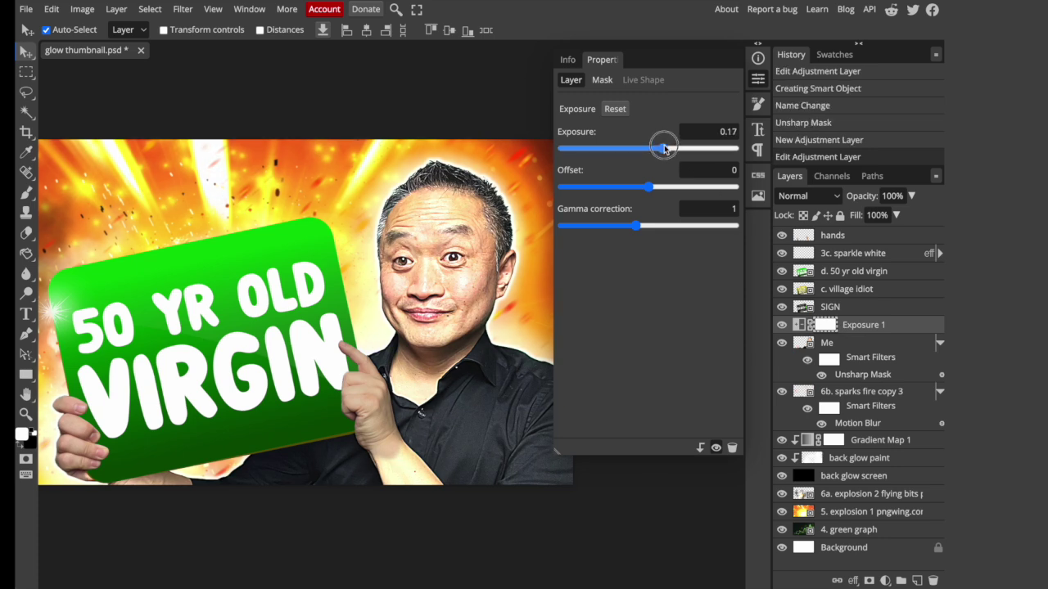
{"action": "left_click", "coordinate": [759, 79]}
{"action": "right_click", "coordinate": [857, 327]}
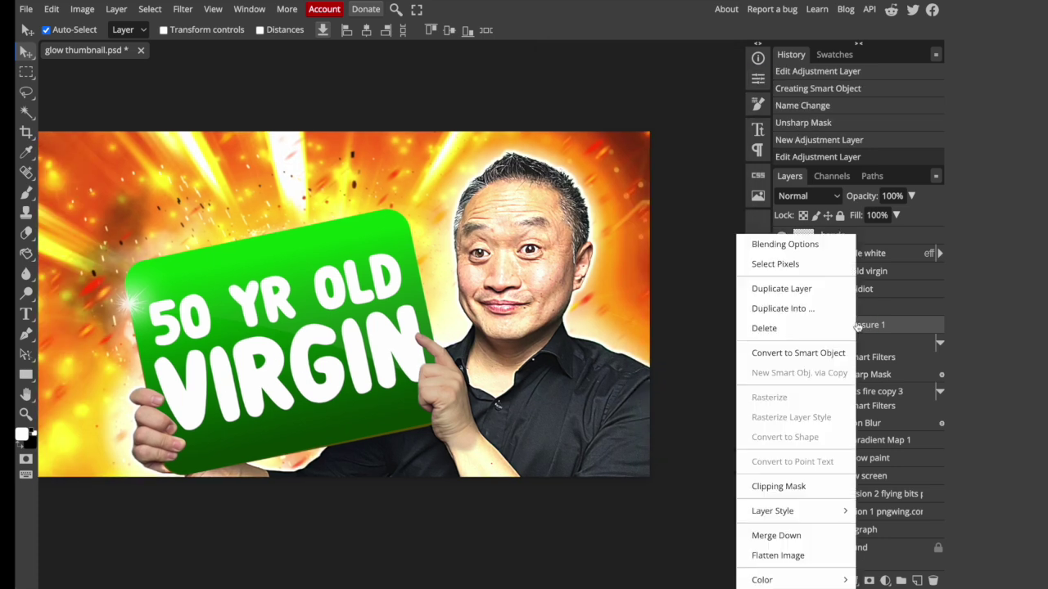
{"action": "left_click", "coordinate": [786, 487]}
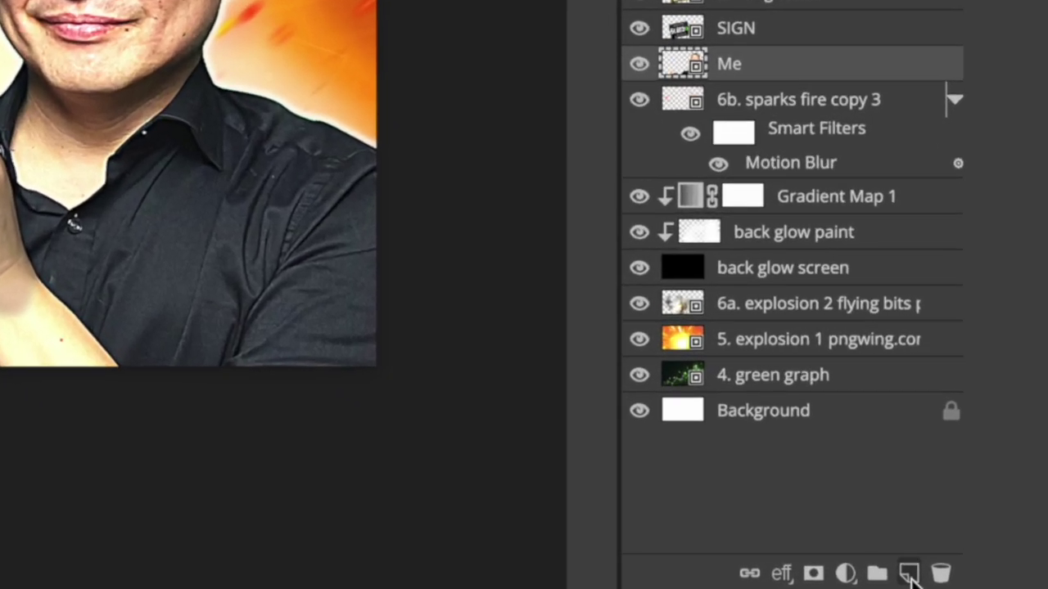
- Create two empty layers above the "Me" layer, naming the lower one "front glow screen" and the upper one "front glow paint"
{"action": "left_click", "coordinate": [910, 574]}
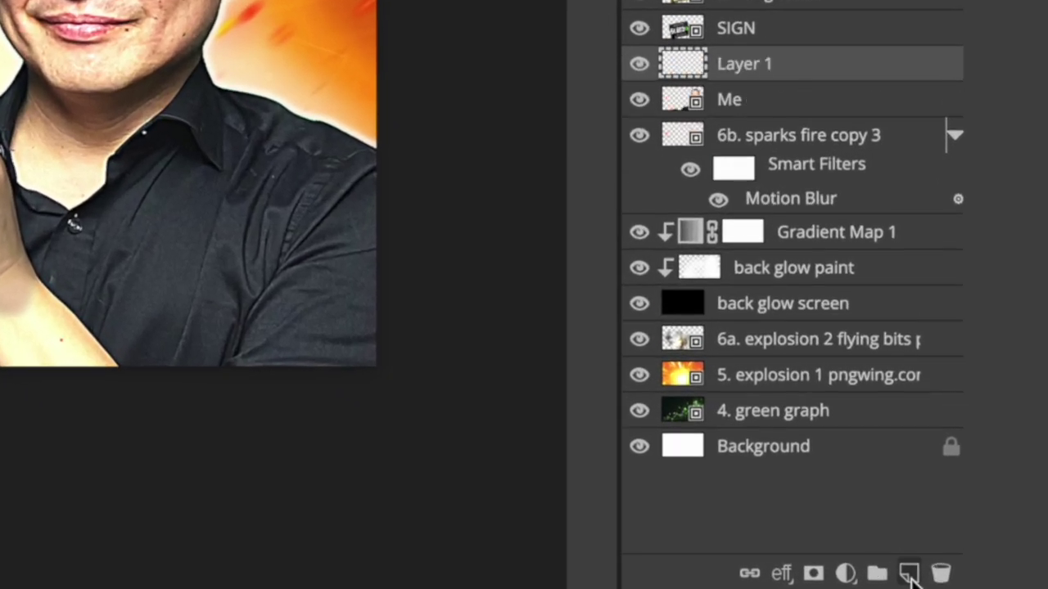
{"action": "left_click", "coordinate": [910, 573]}
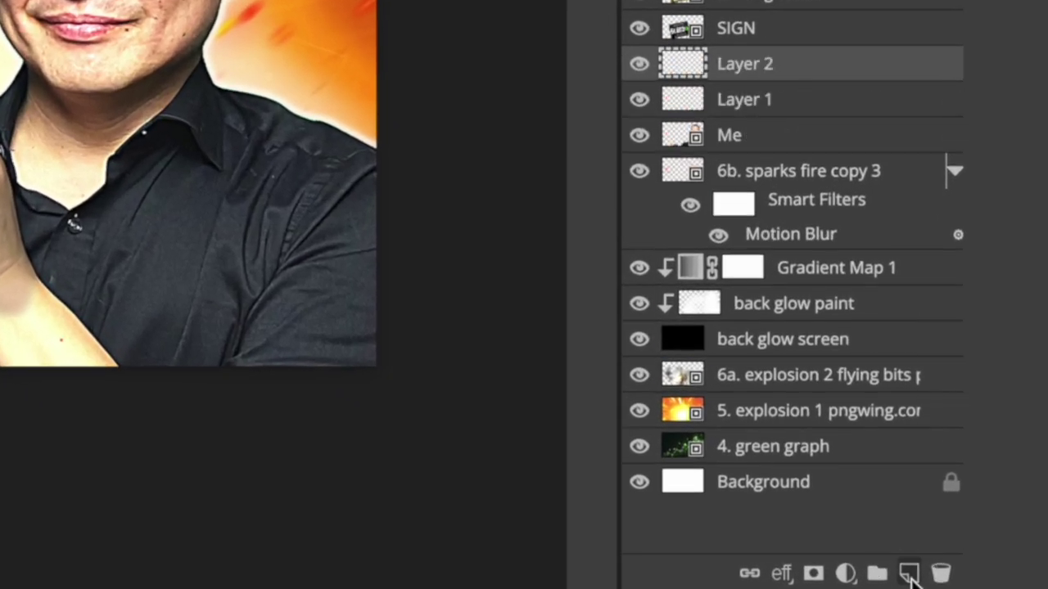
{"action": "left_click", "coordinate": [743, 105]}
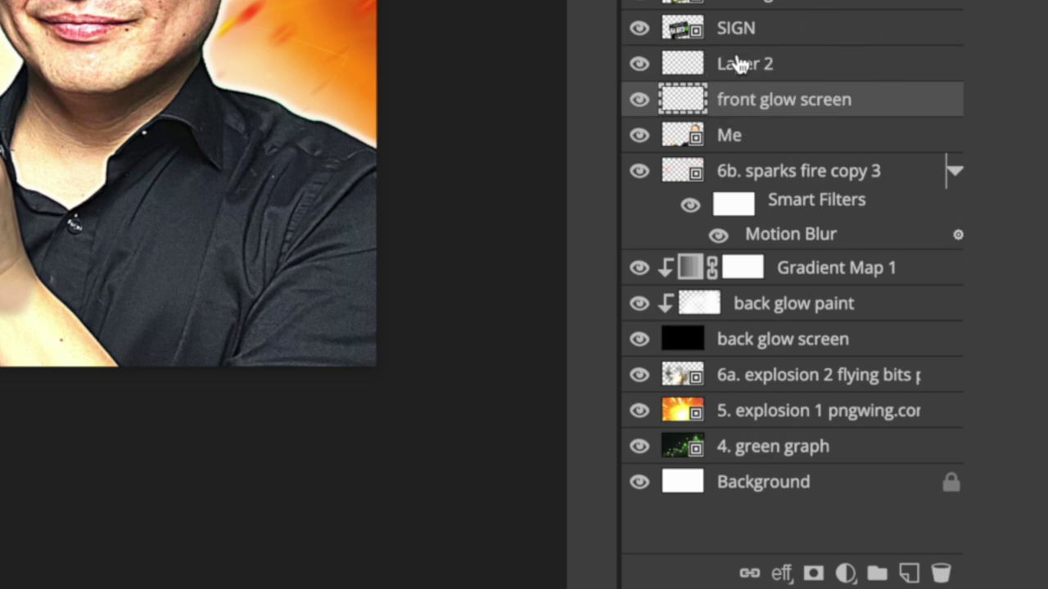
{"action": "left_click", "coordinate": [741, 65]}
{"action": "double_click", "coordinate": [741, 65]}
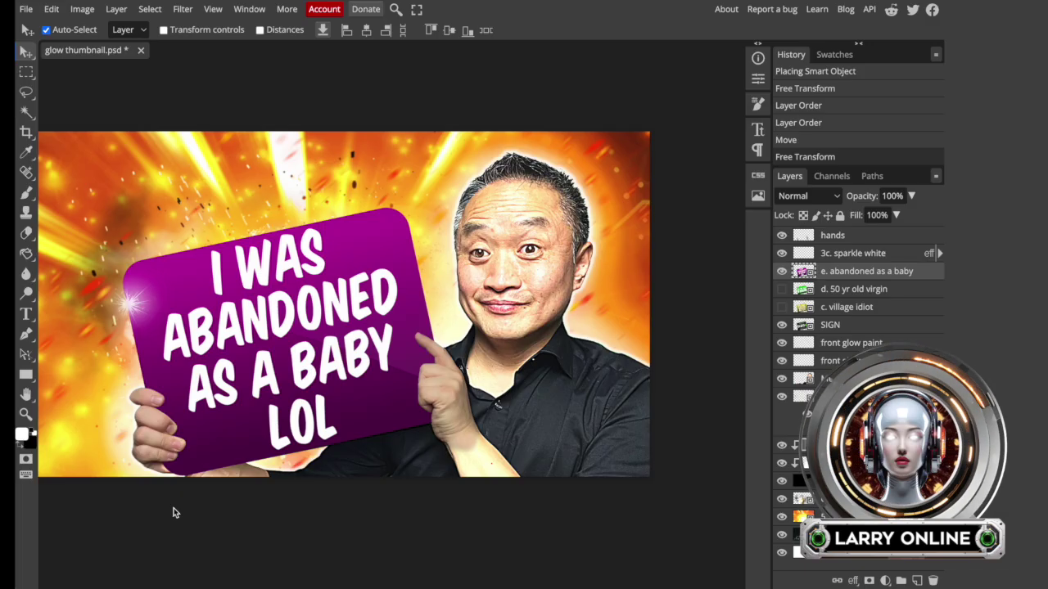
- Fill the "front glow screen" layer with black and set its blend mode to Screen
{"action": "left_click_drag", "start_coordinate": [184, 465], "coordinate": [245, 473]}
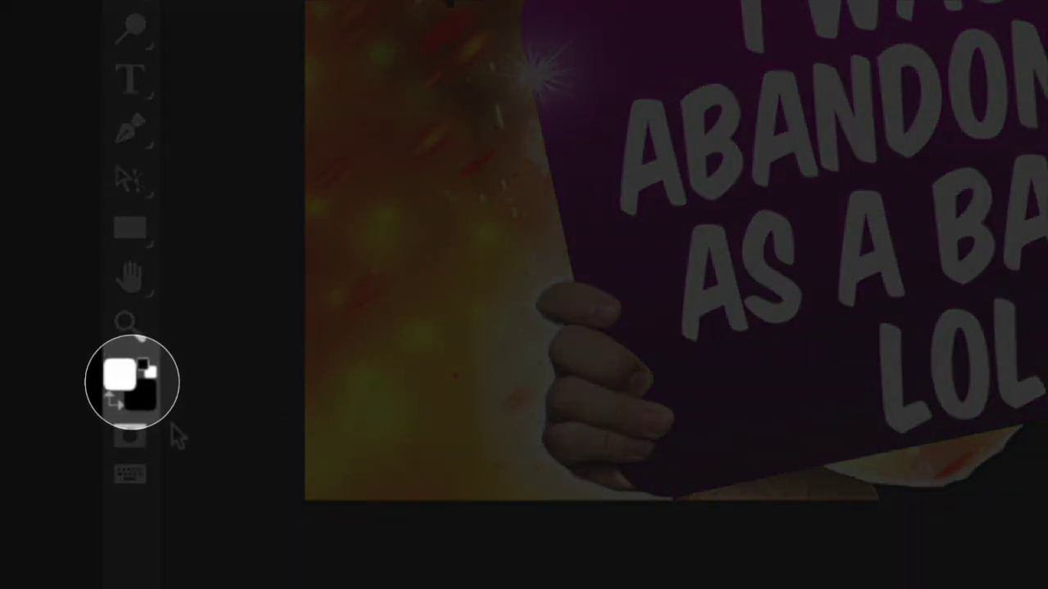
{"action": "left_click", "coordinate": [147, 370]}
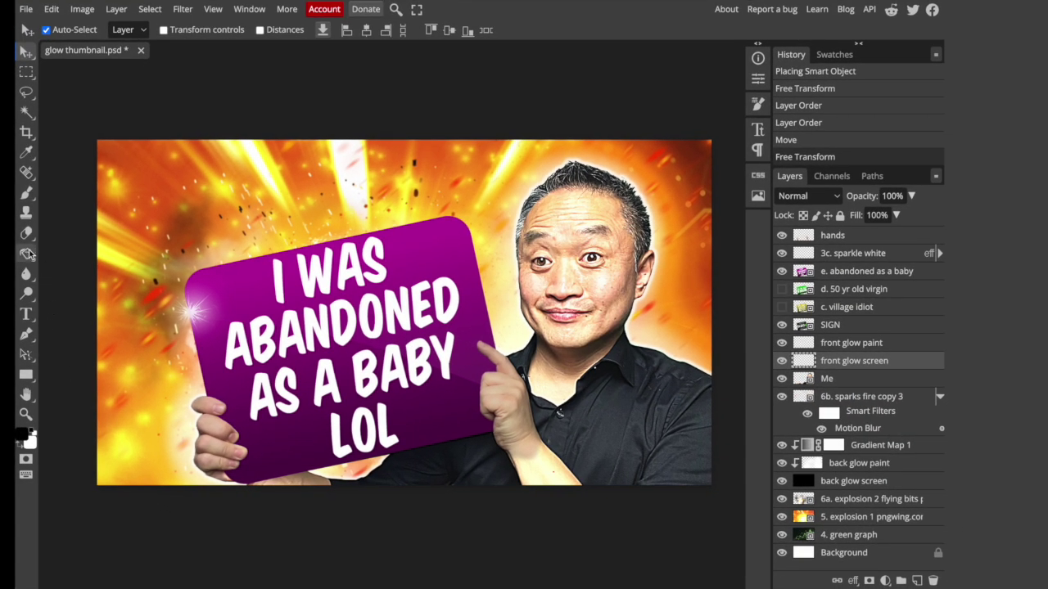
{"action": "left_click", "coordinate": [27, 254]}
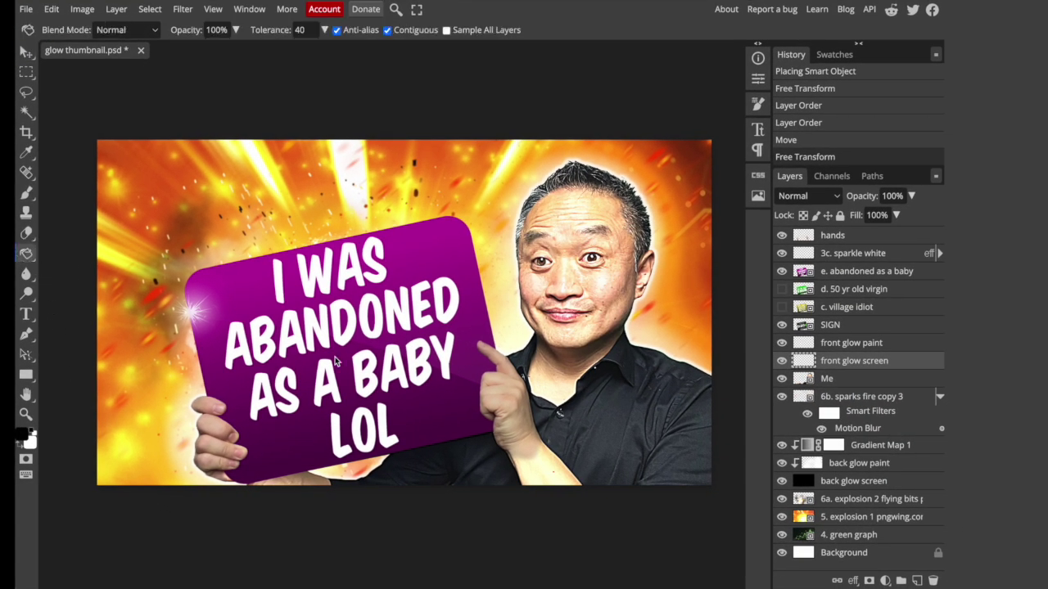
{"action": "left_click", "coordinate": [418, 321]}
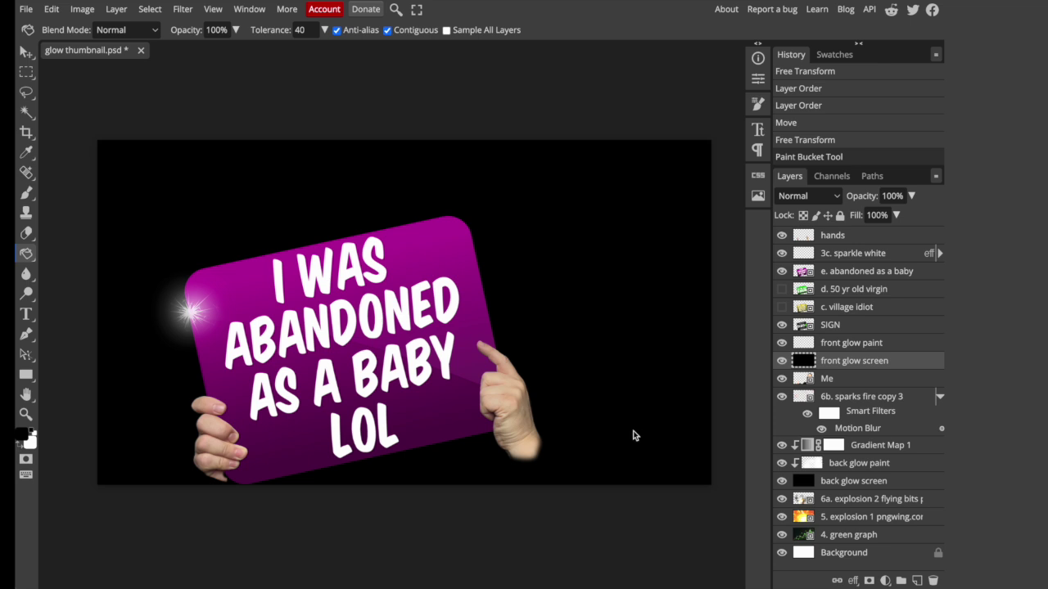
{"action": "left_click", "coordinate": [834, 198]}
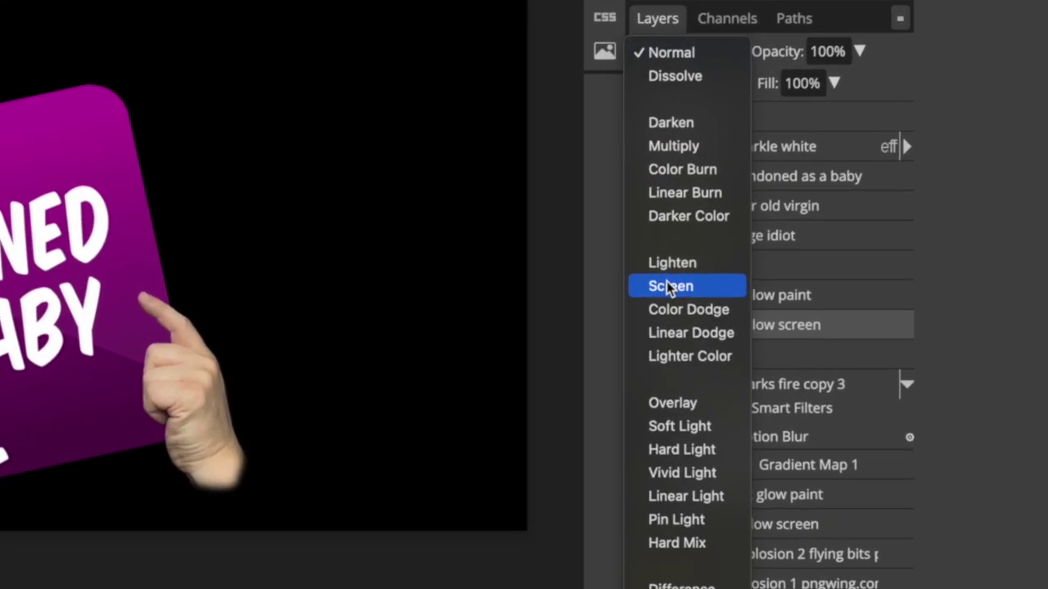
{"action": "left_click", "coordinate": [667, 284]}
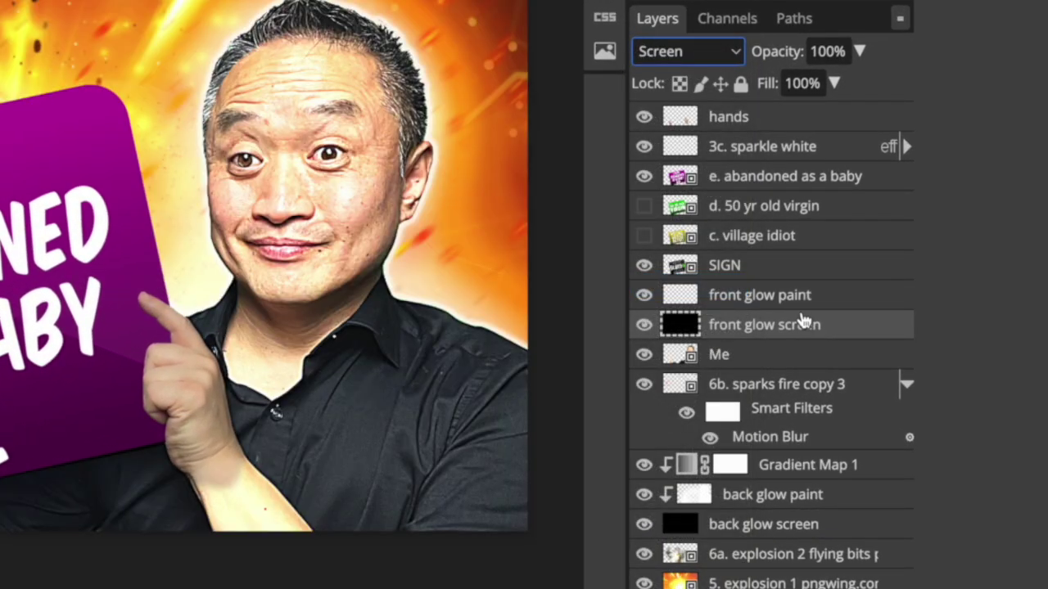
- Clip the "front glow paint" layer to the "front glow screen" layer below it
{"action": "left_click", "coordinate": [790, 302]}
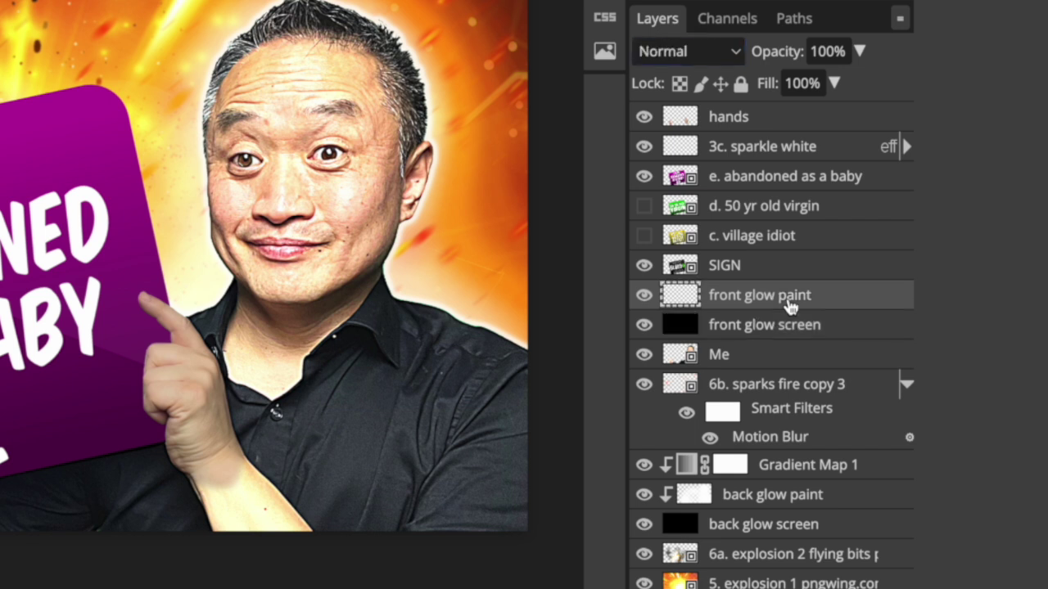
{"action": "right_click", "coordinate": [790, 305]}
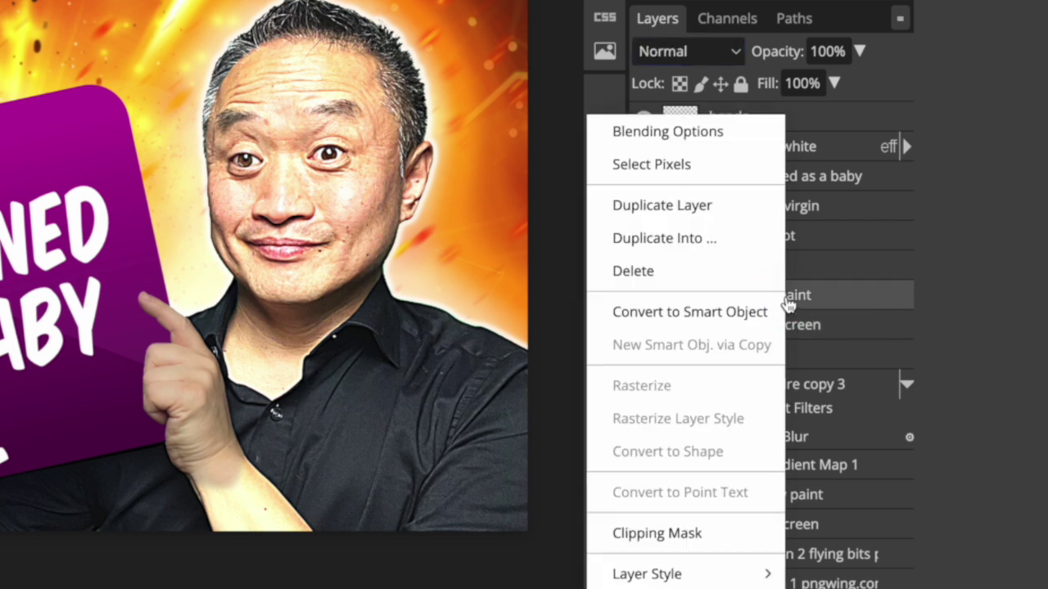
{"action": "left_click", "coordinate": [678, 536]}
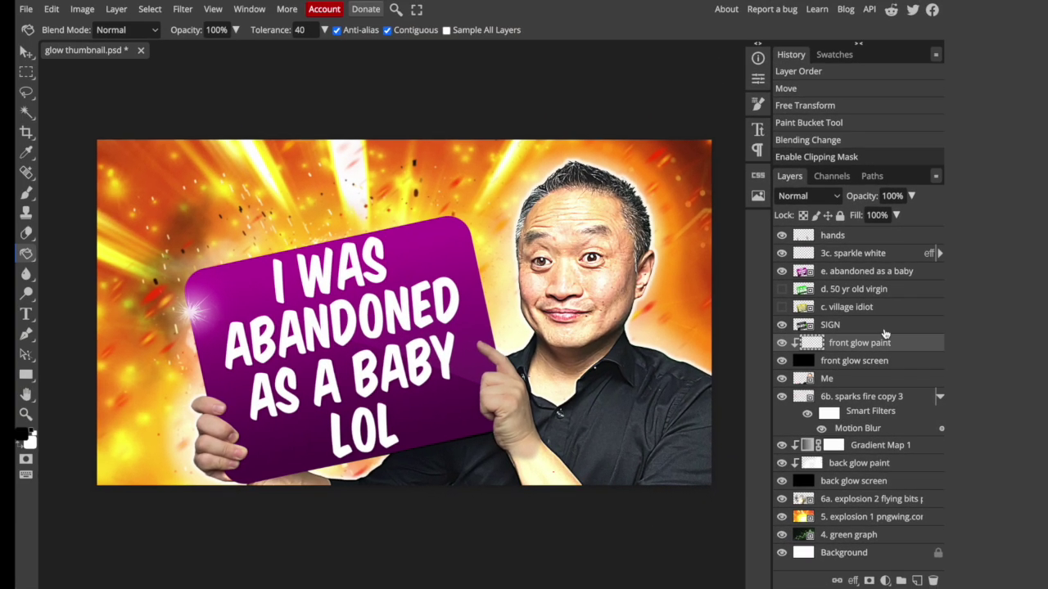
- Set the soft brush to a size of 60 px for painting on the "front glow paint" layer
{"action": "key", "text": "z"}
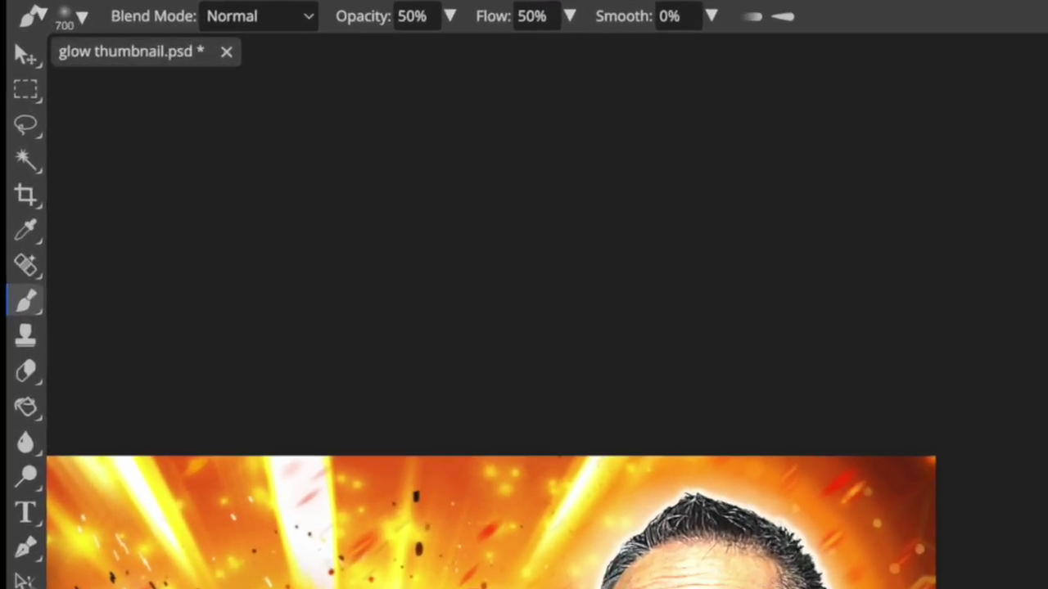
{"action": "key", "text": "bracketleft"}
{"action": "key", "text": "bracketleft"}
{"action": "key", "text": "bracketleft"}
{"action": "key", "text": "bracketleft"}
{"action": "left_click", "coordinate": [82, 11]}
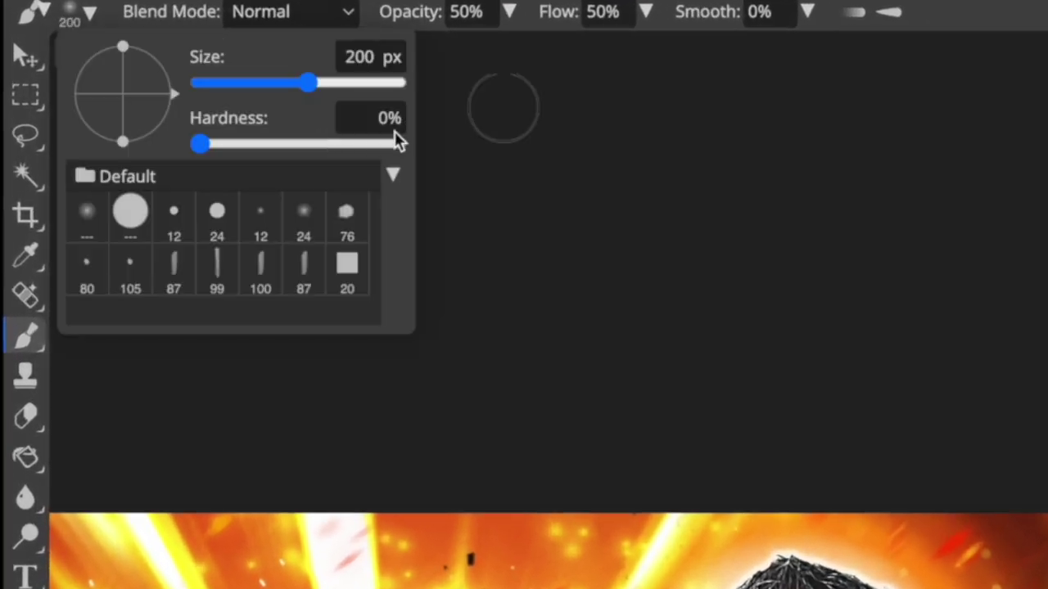
{"action": "left_click_drag", "start_coordinate": [308, 83], "coordinate": [270, 84]}
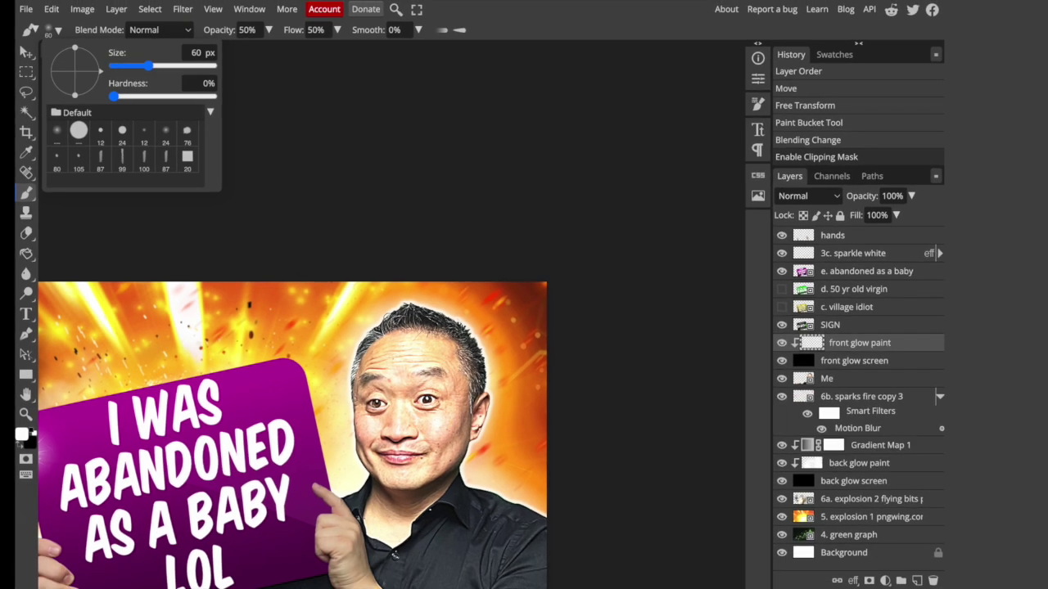
- Paint a soft white glow at 20% brush opacity along the outer edges of the man's hair, face and body on "front glow paint"
{"action": "key", "text": "z"}
{"action": "left_click", "coordinate": [503, 483]}
{"action": "left_click", "coordinate": [509, 481]}
{"action": "scroll", "coordinate": [381, 365], "scroll_direction": "right", "scroll_amount": 3}
{"action": "scroll", "coordinate": [382, 365], "scroll_direction": "up", "scroll_amount": 1}
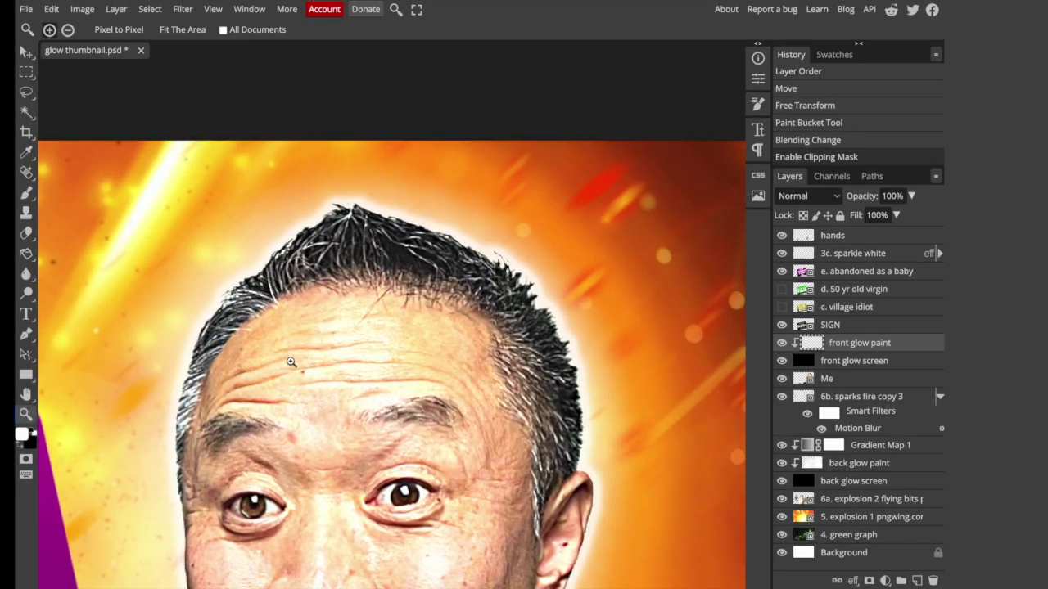
{"action": "key", "text": "b"}
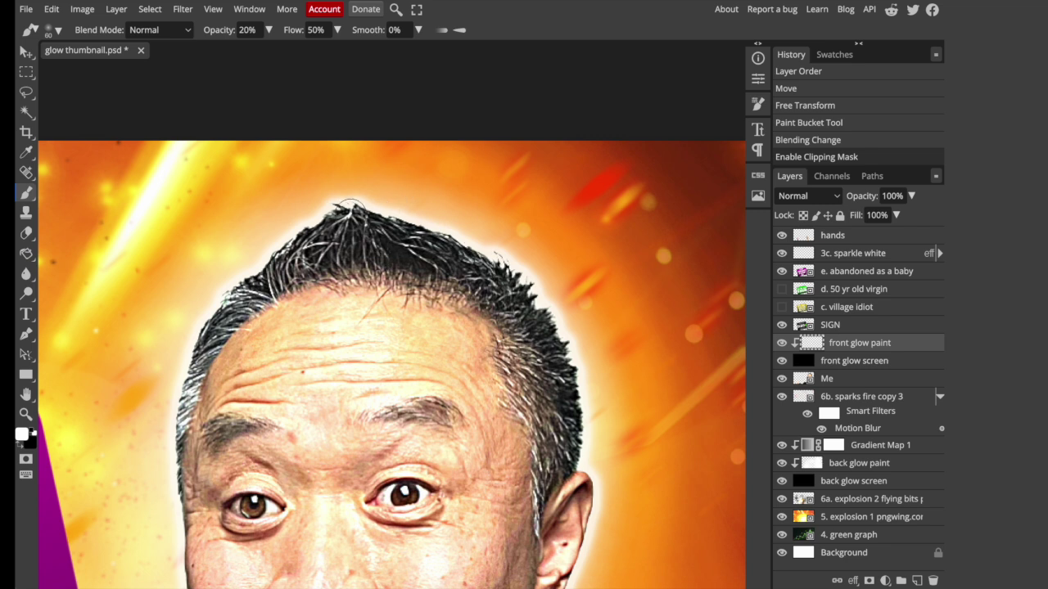
{"action": "mouse_move", "coordinate": [348, 205]}
{"action": "left_mouse_down"}
{"action": "mouse_move", "coordinate": [428, 252]}
{"action": "mouse_move", "coordinate": [410, 229]}
{"action": "mouse_move", "coordinate": [444, 233]}
{"action": "mouse_move", "coordinate": [398, 211]}
{"action": "mouse_move", "coordinate": [368, 211]}
{"action": "mouse_move", "coordinate": [437, 235]}
{"action": "mouse_move", "coordinate": [571, 338]}
{"action": "mouse_move", "coordinate": [431, 235]}
{"action": "mouse_move", "coordinate": [252, 262]}
{"action": "mouse_move", "coordinate": [166, 374]}
{"action": "left_mouse_up"}
{"action": "scroll", "coordinate": [166, 374], "scroll_direction": "down", "scroll_amount": 5}
{"action": "mouse_move", "coordinate": [210, 274]}
{"action": "left_mouse_down"}
{"action": "mouse_move", "coordinate": [227, 416]}
{"action": "mouse_move", "coordinate": [210, 327]}
{"action": "mouse_move", "coordinate": [270, 507]}
{"action": "left_mouse_up"}
{"action": "scroll", "coordinate": [290, 319], "scroll_direction": "down", "scroll_amount": 5}
{"action": "mouse_move", "coordinate": [291, 320]}
{"action": "left_mouse_down"}
{"action": "mouse_move", "coordinate": [255, 360]}
{"action": "mouse_move", "coordinate": [187, 386]}
{"action": "mouse_move", "coordinate": [271, 376]}
{"action": "left_mouse_up"}
{"action": "scroll", "coordinate": [350, 269], "scroll_direction": "up", "scroll_amount": 3}
{"action": "scroll", "coordinate": [350, 269], "scroll_direction": "right", "scroll_amount": 5}
{"action": "mouse_move", "coordinate": [351, 269]}
{"action": "left_mouse_down"}
{"action": "mouse_move", "coordinate": [427, 184]}
{"action": "mouse_move", "coordinate": [391, 300]}
{"action": "left_mouse_up"}
{"action": "scroll", "coordinate": [391, 301], "scroll_direction": "down", "scroll_amount": 3}
{"action": "scroll", "coordinate": [245, 339], "scroll_direction": "down", "scroll_amount": 4}
{"action": "scroll", "coordinate": [246, 339], "scroll_direction": "right", "scroll_amount": 3}
{"action": "mouse_move", "coordinate": [246, 246]}
{"action": "left_mouse_down"}
{"action": "mouse_move", "coordinate": [491, 360]}
{"action": "mouse_move", "coordinate": [228, 190]}
{"action": "left_mouse_up"}
{"action": "scroll", "coordinate": [228, 190], "scroll_direction": "up", "scroll_amount": 5}
{"action": "scroll", "coordinate": [227, 190], "scroll_direction": "left", "scroll_amount": 3}
{"action": "left_click_drag", "start_coordinate": [164, 283], "coordinate": [331, 110]}
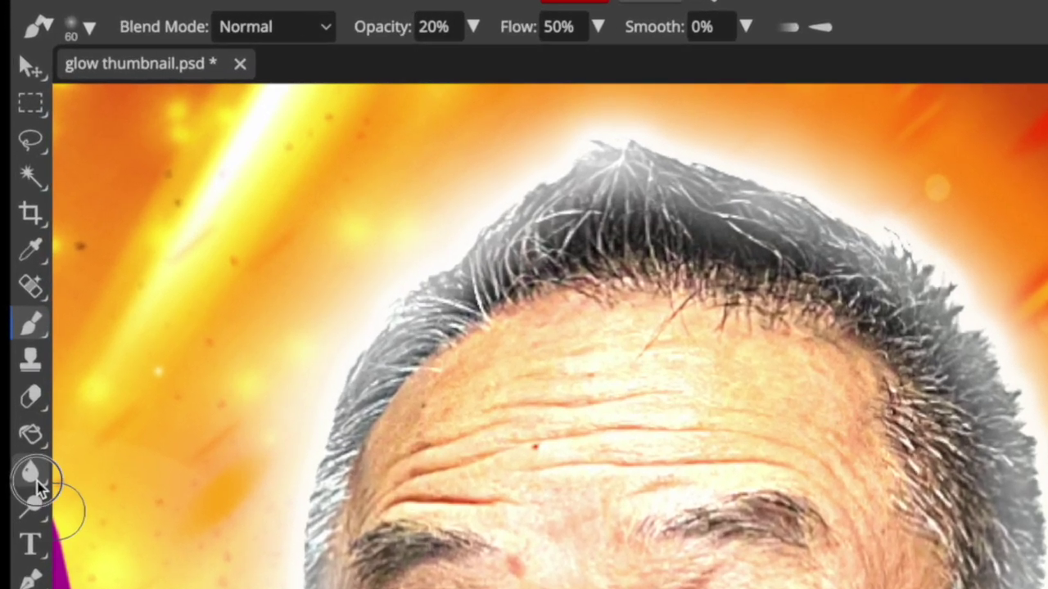
- Smudge the painted glow along the hair edge using the Smudge tool at 20 px size and 0% hardness
{"action": "right_click", "coordinate": [36, 482]}
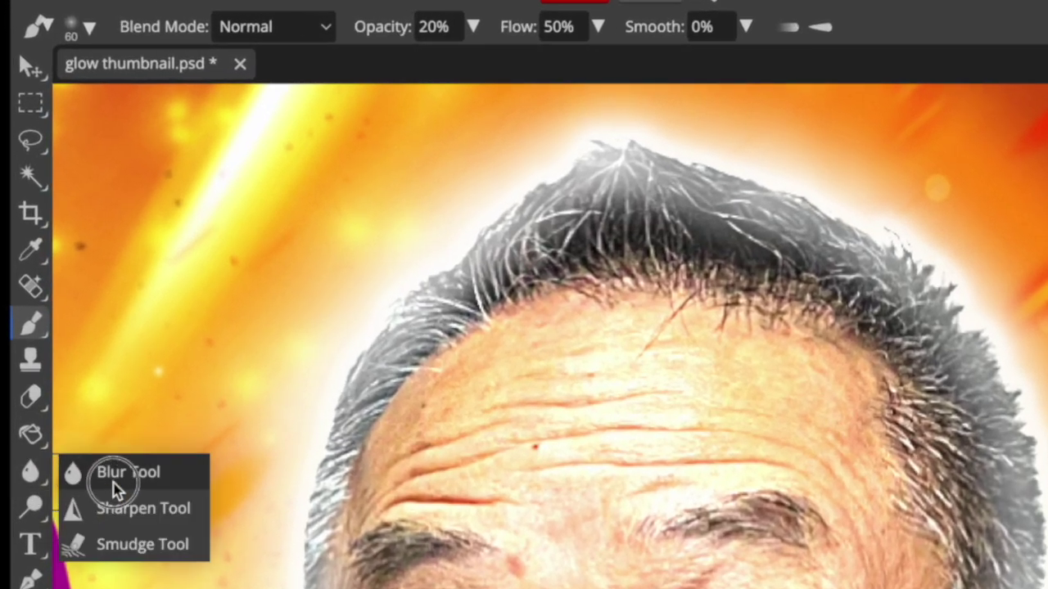
{"action": "left_click", "coordinate": [122, 550]}
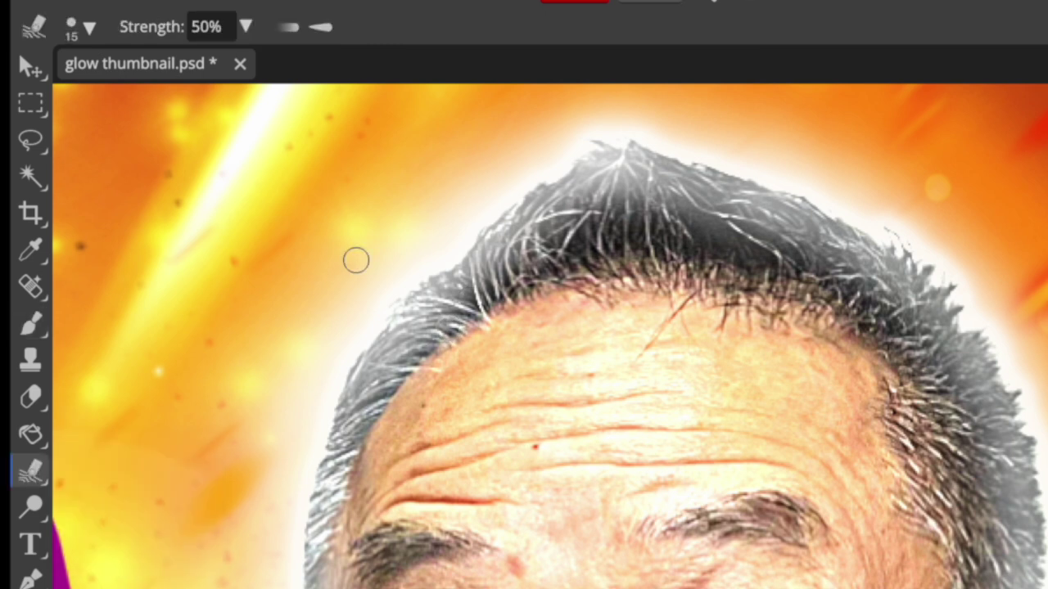
{"action": "left_click", "coordinate": [88, 28]}
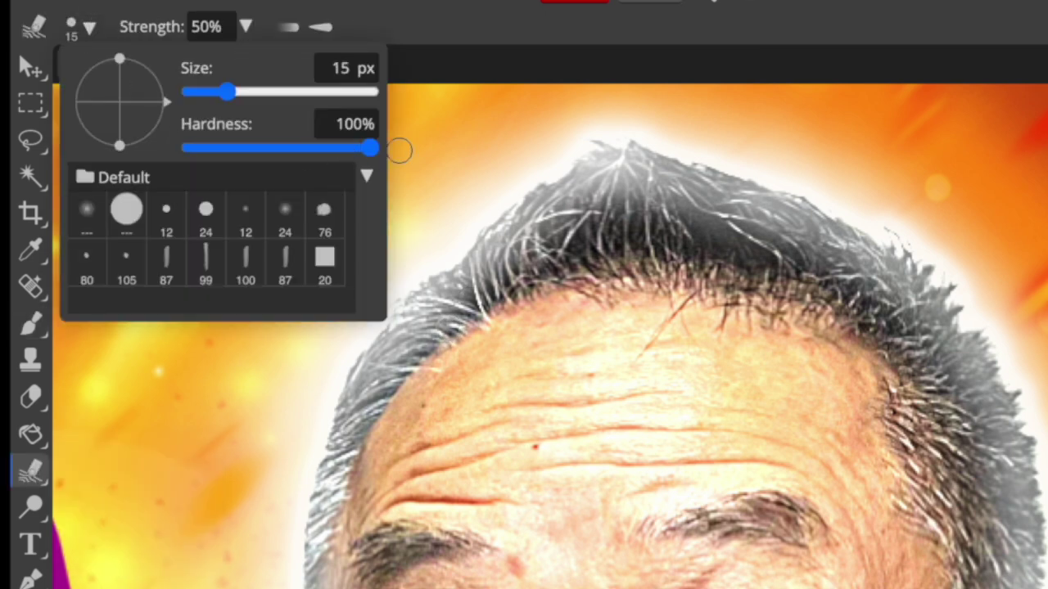
{"action": "left_click_drag", "start_coordinate": [366, 152], "coordinate": [144, 182]}
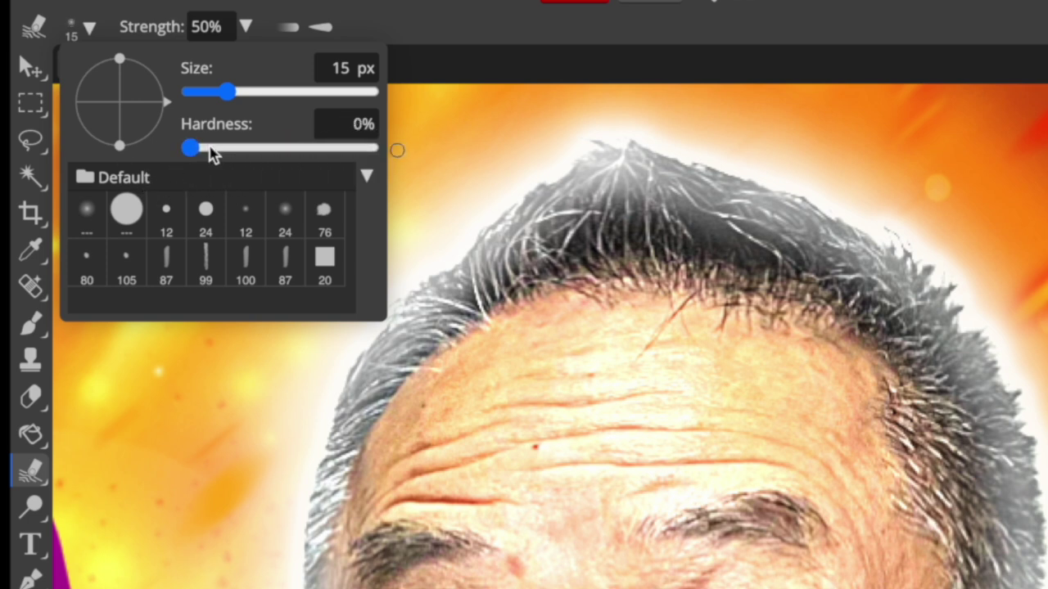
{"action": "left_click_drag", "start_coordinate": [234, 98], "coordinate": [234, 104]}
{"action": "left_click", "coordinate": [215, 18]}
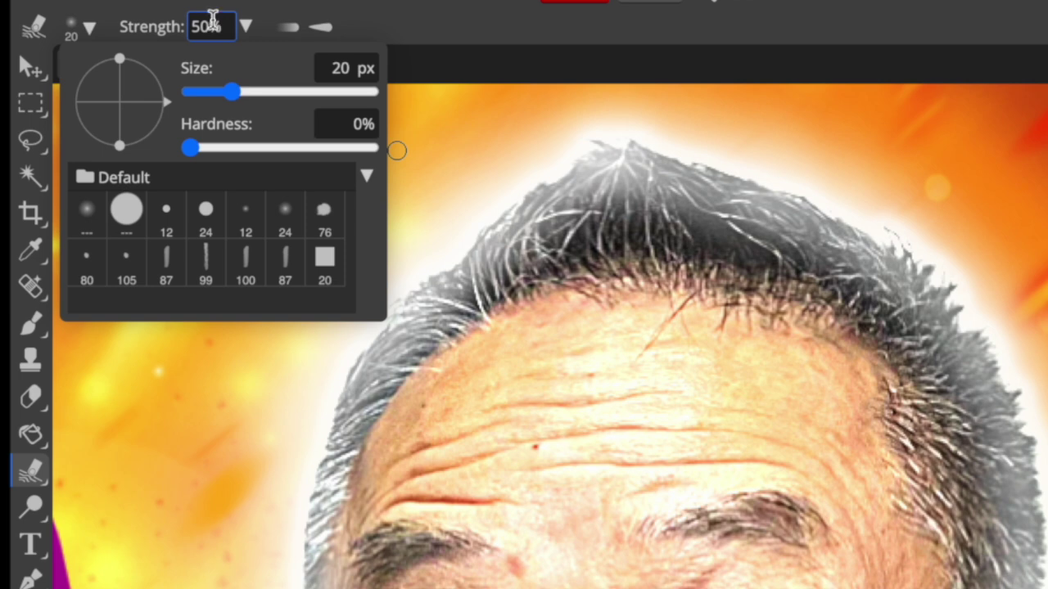
{"action": "key", "text": "Escape"}
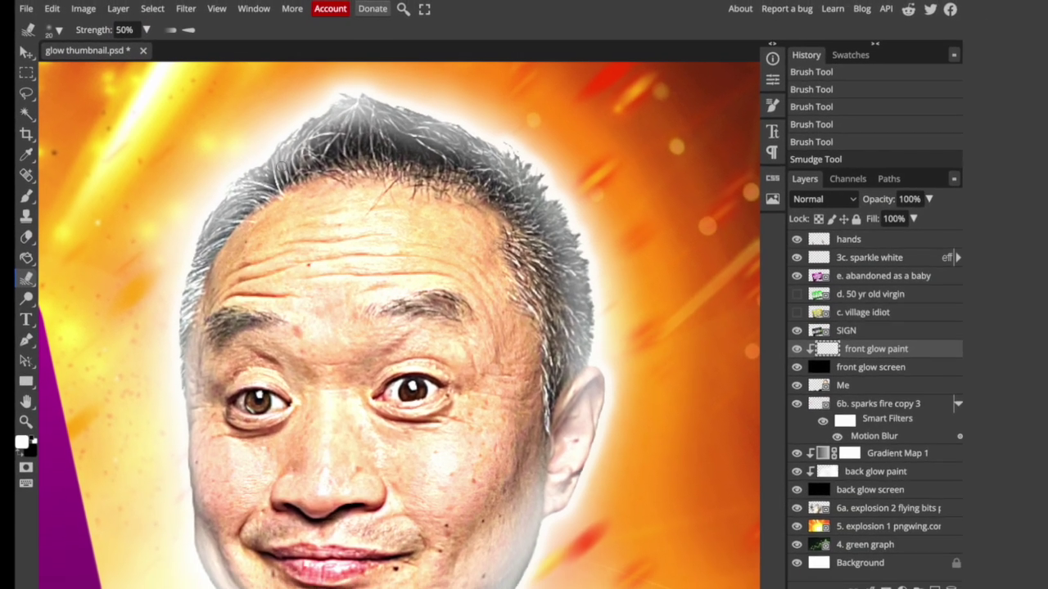
{"action": "left_click_drag", "start_coordinate": [319, 127], "coordinate": [245, 200]}
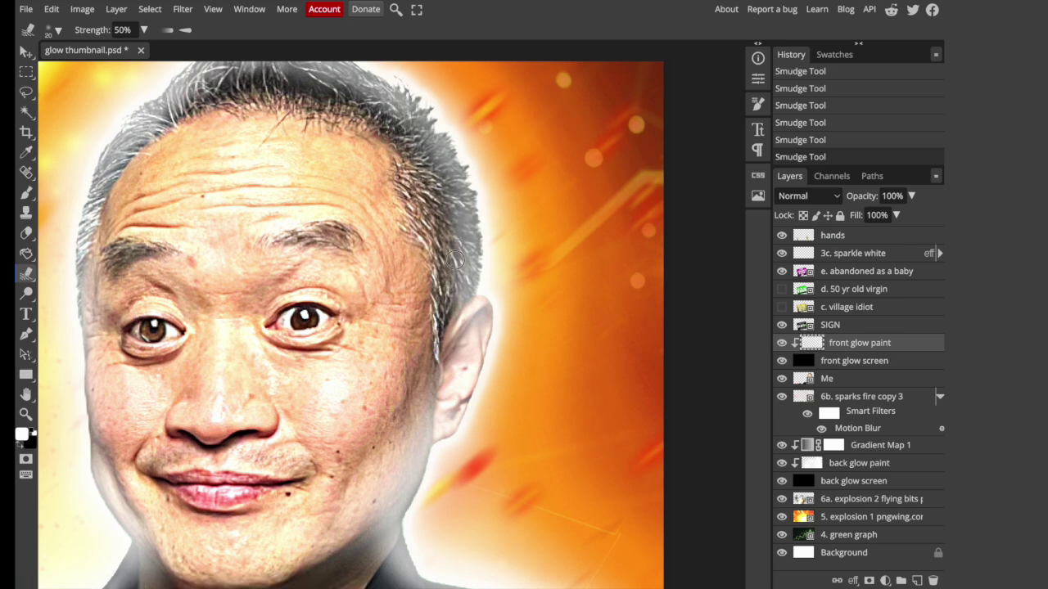
- Paint and smudge the soft glow around the jaw, collar and shoulder edges on the "front glow paint" layer
{"action": "scroll", "coordinate": [455, 234], "scroll_direction": "down", "scroll_amount": 3}
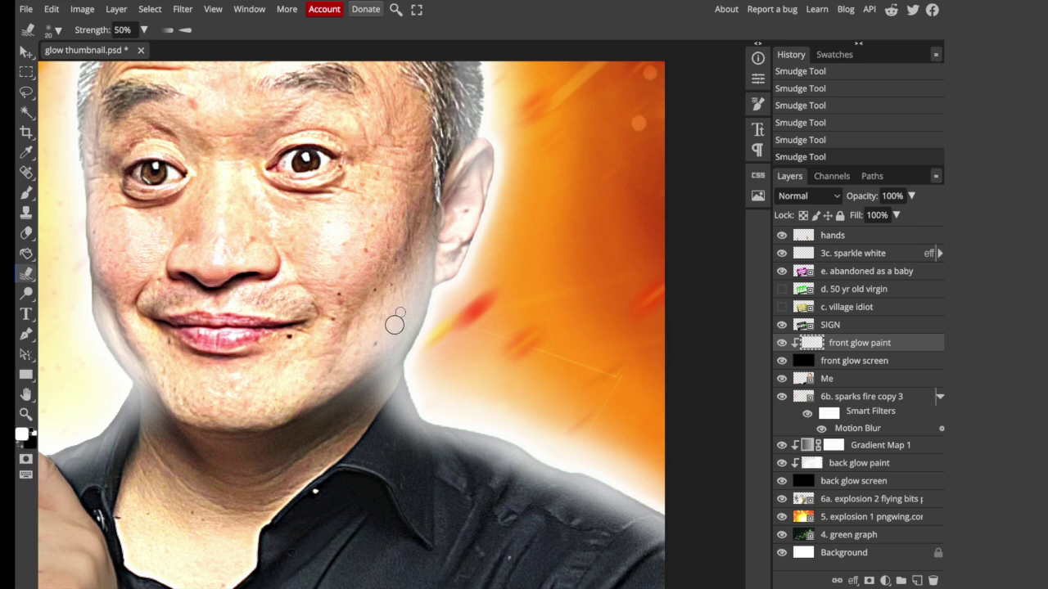
{"action": "scroll", "coordinate": [400, 311], "scroll_direction": "down", "scroll_amount": 4}
{"action": "scroll", "coordinate": [400, 311], "scroll_direction": "right", "scroll_amount": 4}
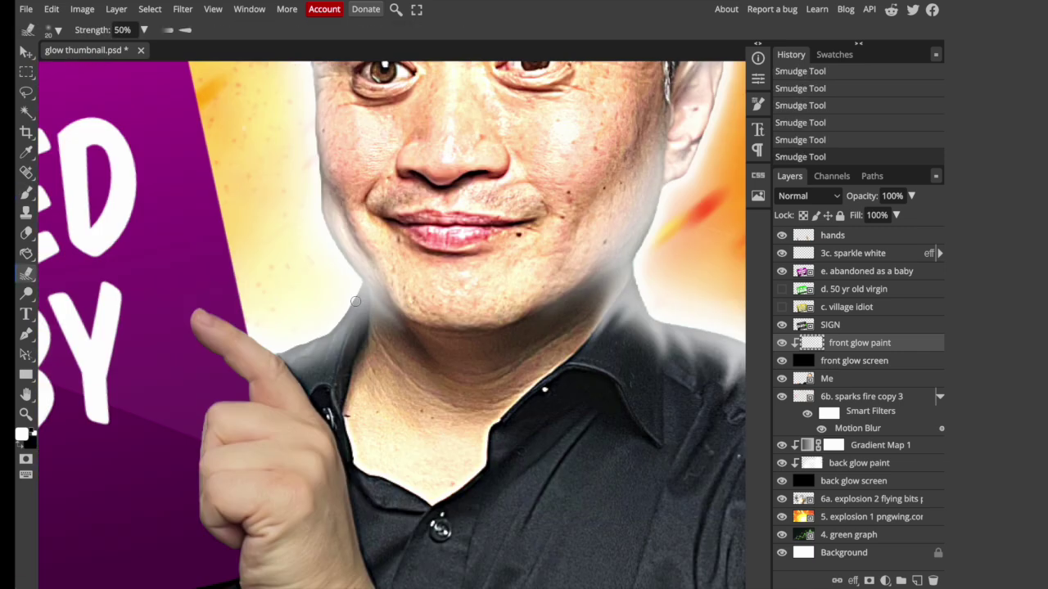
{"action": "key", "text": "b"}
{"action": "left_click_drag", "start_coordinate": [843, 236], "coordinate": [865, 270]}
{"action": "key", "text": "r"}
{"action": "left_click", "coordinate": [276, 346]}
{"action": "key", "text": "Escape"}
{"action": "left_click_drag", "start_coordinate": [280, 351], "coordinate": [319, 339]}
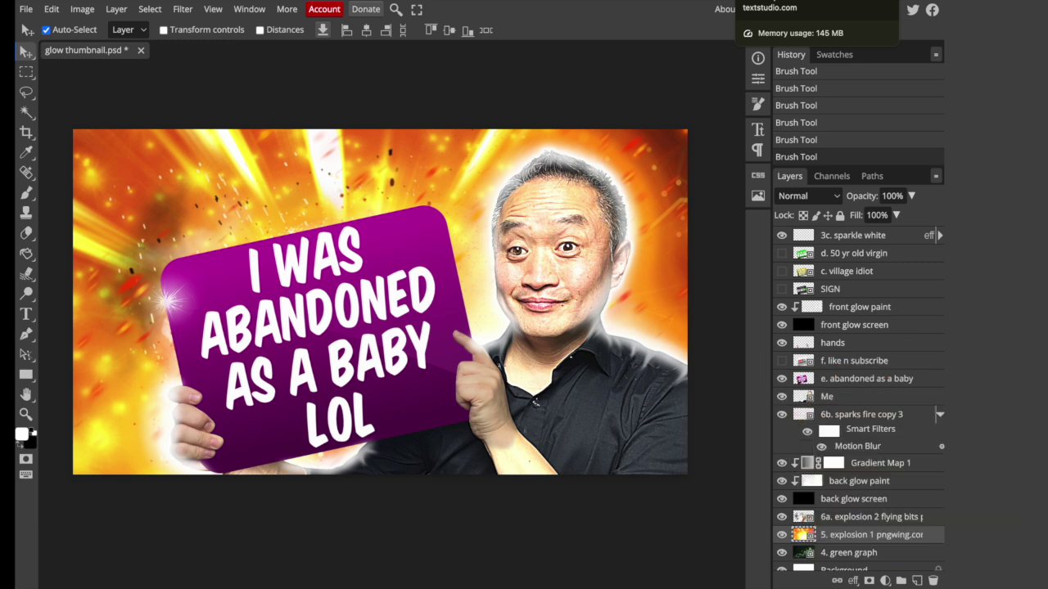
- Switch to the TextStudio website and browse its popular text effects
{"action": "left_click", "coordinate": [785, 1]}
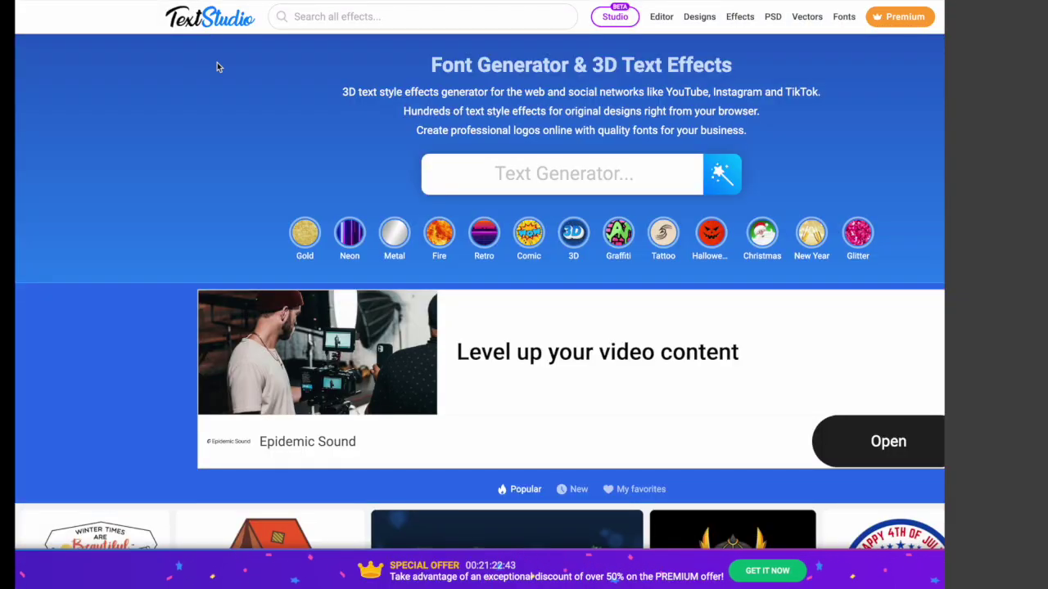
{"action": "scroll", "coordinate": [341, 119], "scroll_direction": "down", "scroll_amount": 7}
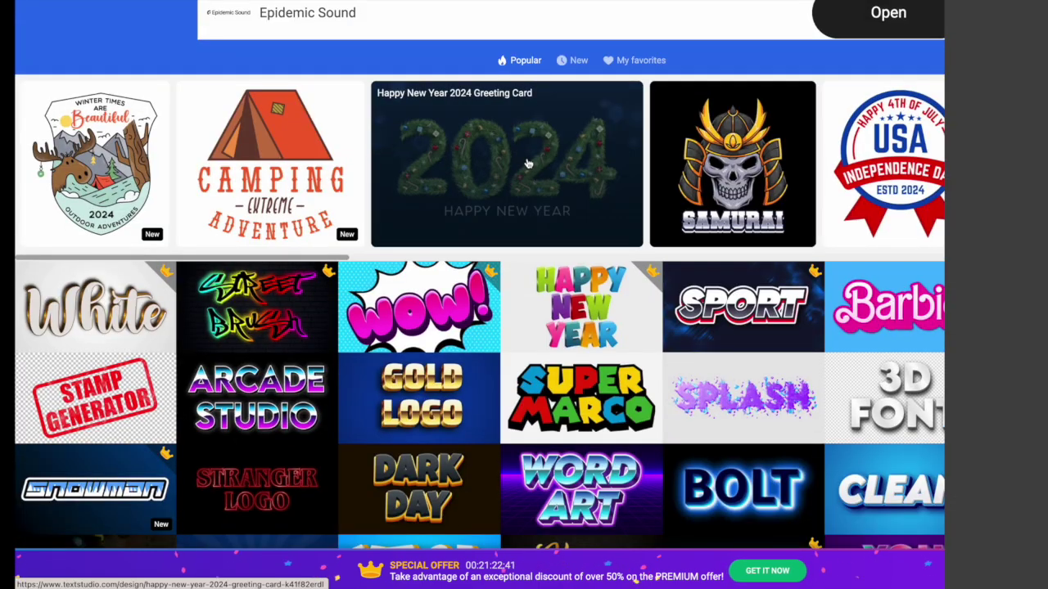
{"action": "scroll", "coordinate": [571, 190], "scroll_direction": "up", "scroll_amount": 1}
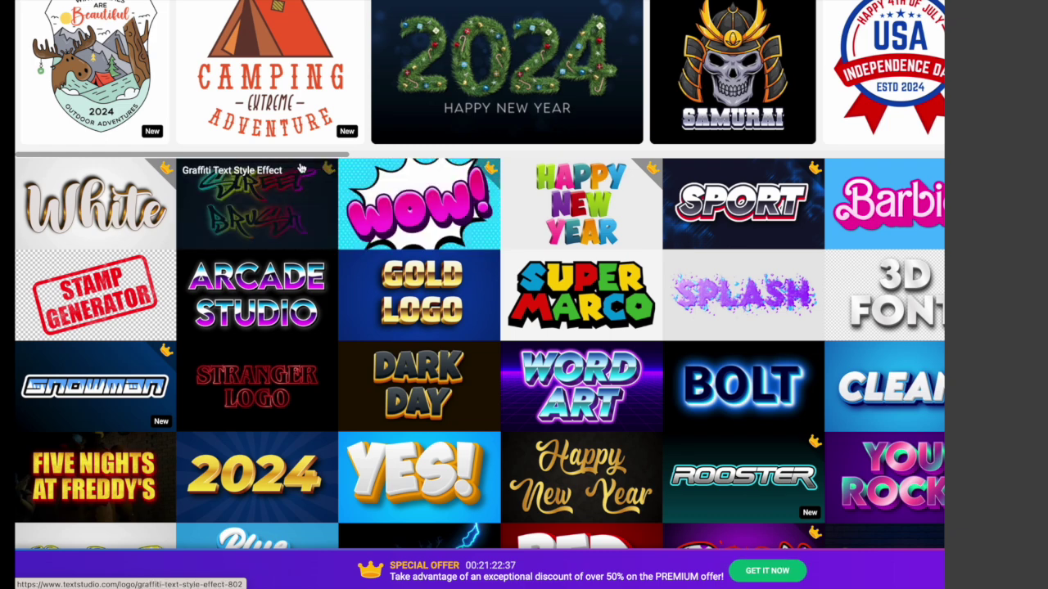
{"action": "scroll", "coordinate": [598, 331], "scroll_direction": "down", "scroll_amount": 2}
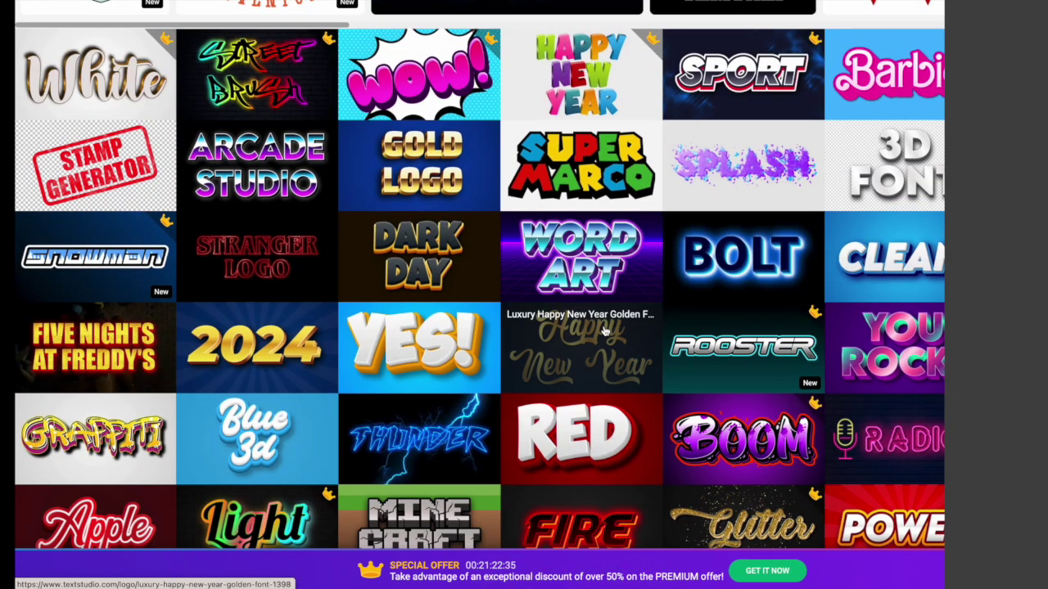
{"action": "scroll", "coordinate": [875, 409], "scroll_direction": "down", "scroll_amount": 1}
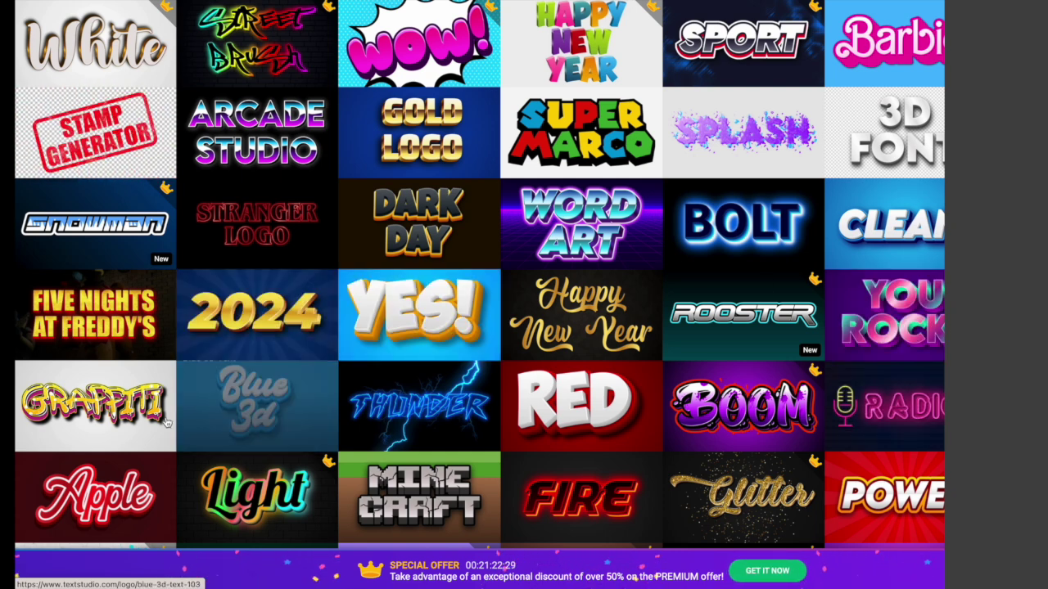
{"action": "left_click", "coordinate": [490, 445]}
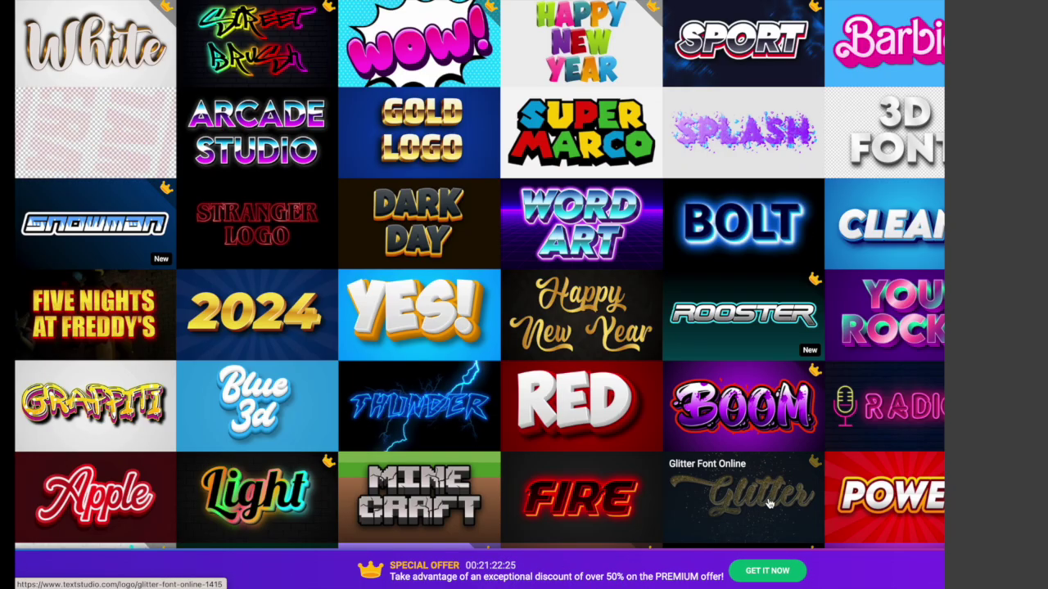
{"action": "scroll", "coordinate": [776, 503], "scroll_direction": "up", "scroll_amount": 8}
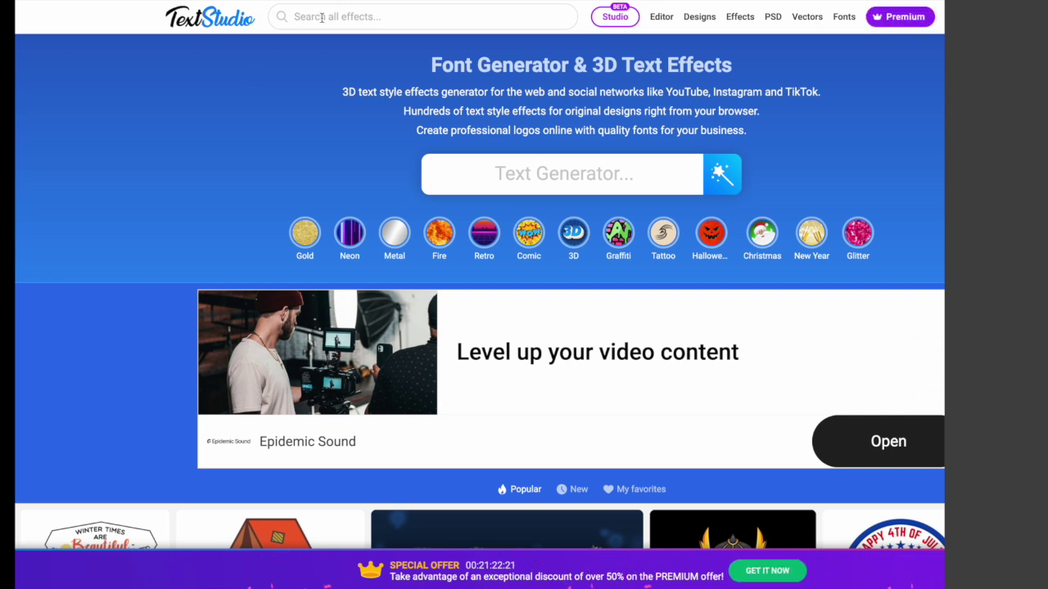
- Search the text effects for MEME and open the Meme Font Generator style
{"action": "left_click", "coordinate": [322, 17]}
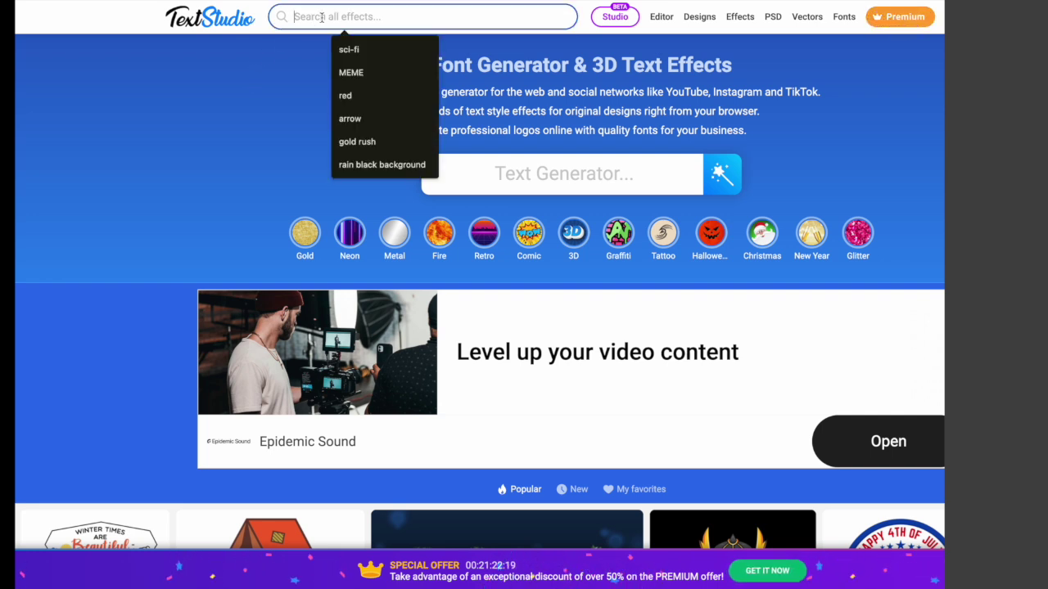
{"action": "left_click", "coordinate": [351, 72]}
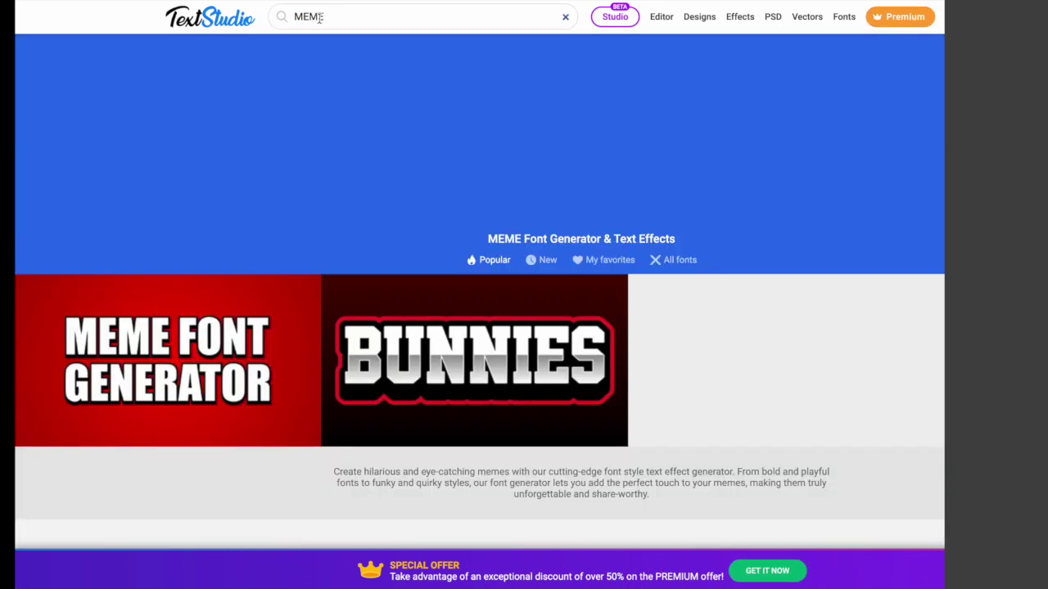
{"action": "left_click", "coordinate": [213, 347]}
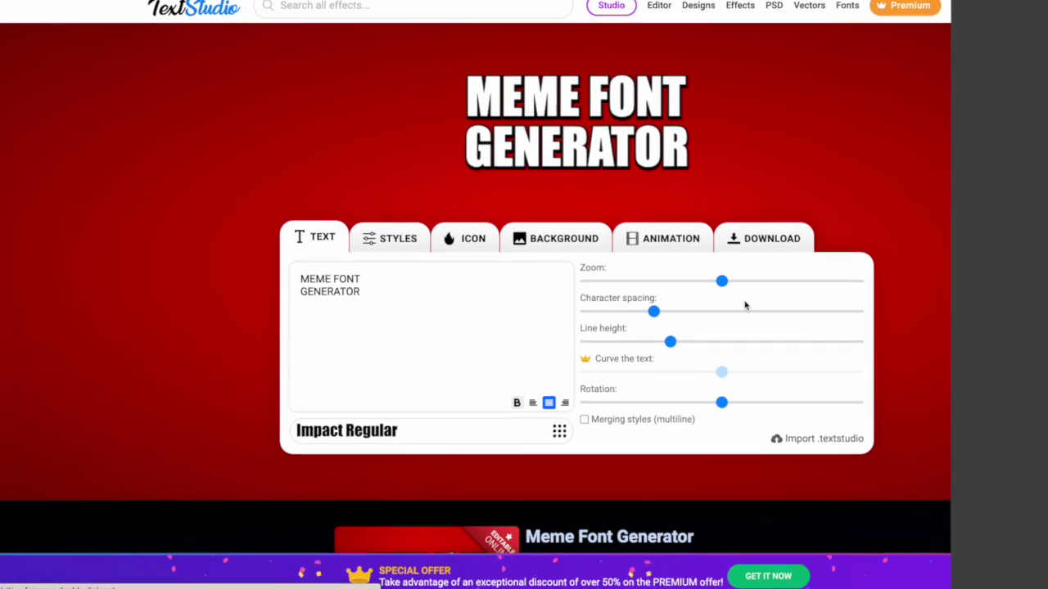
- Replace the sample text with "NEW" and make its background transparent
{"action": "key", "text": "ctrl+a"}
{"action": "type", "text": "NEW"}
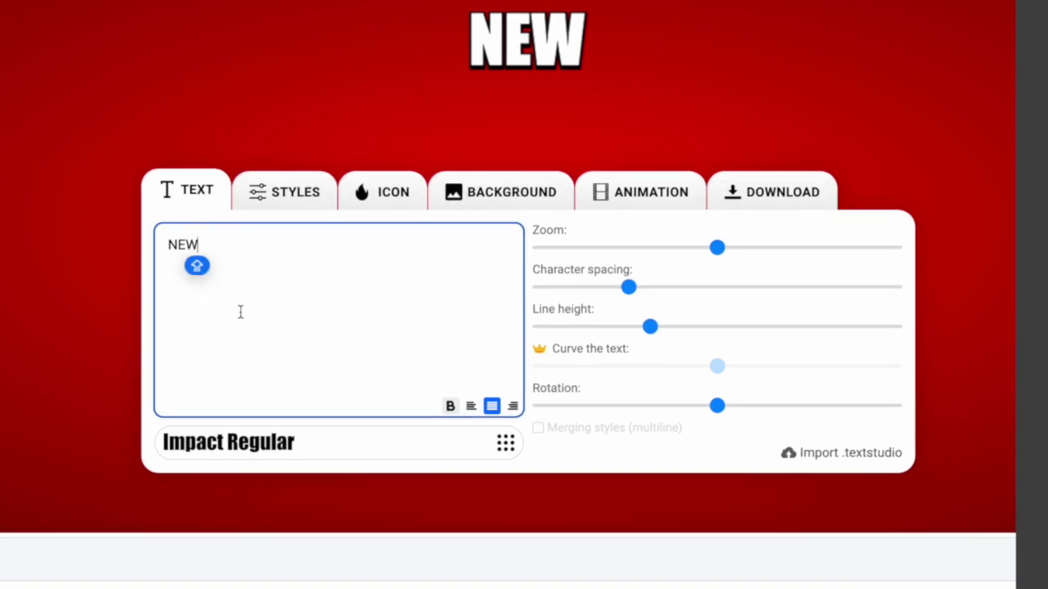
{"action": "left_click", "coordinate": [483, 185]}
{"action": "left_click", "coordinate": [555, 235]}
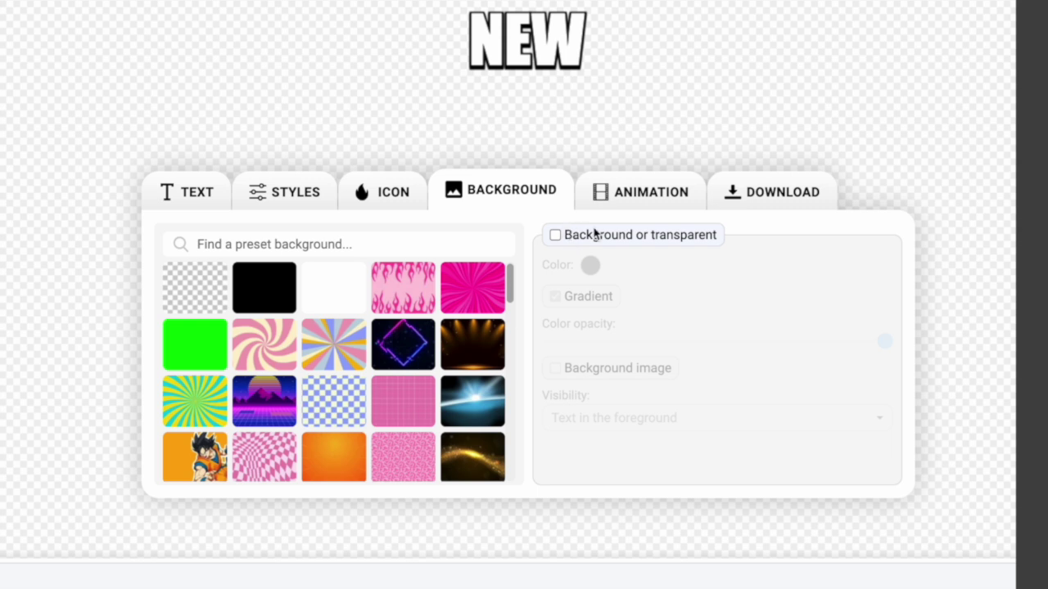
- Download the "NEW" text as a medium-quality PNG and close the download dialog
{"action": "left_click", "coordinate": [748, 200]}
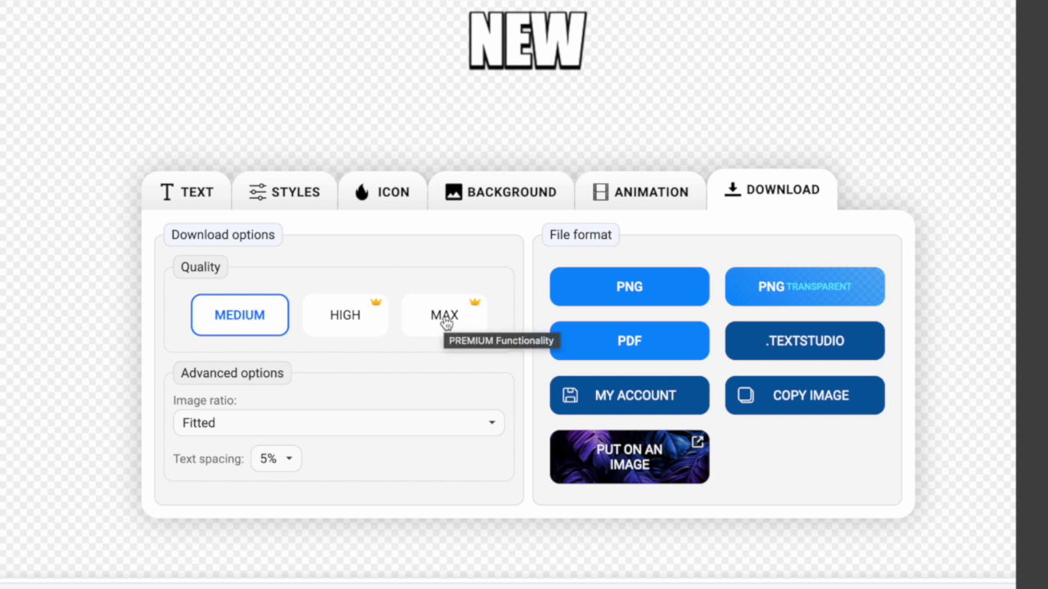
{"action": "left_click", "coordinate": [629, 282]}
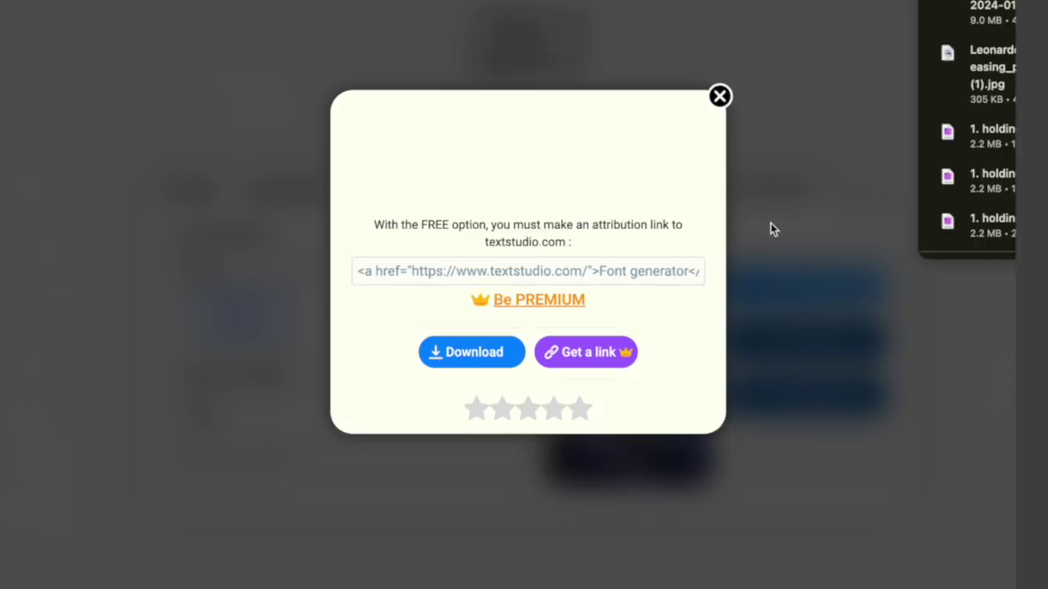
{"action": "left_click", "coordinate": [727, 113]}
- Change the text to "YOUTUBER", download it as a medium-quality PNG and close the download dialog
{"action": "left_click", "coordinate": [186, 193]}
{"action": "triple_click", "coordinate": [278, 251]}
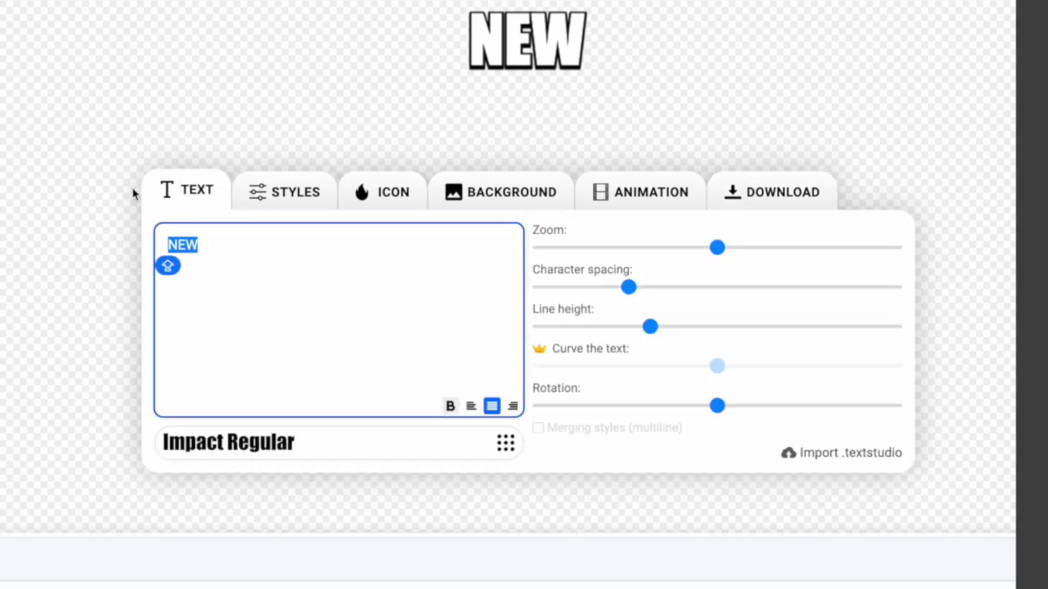
{"action": "type", "text": "YOUTUBER"}
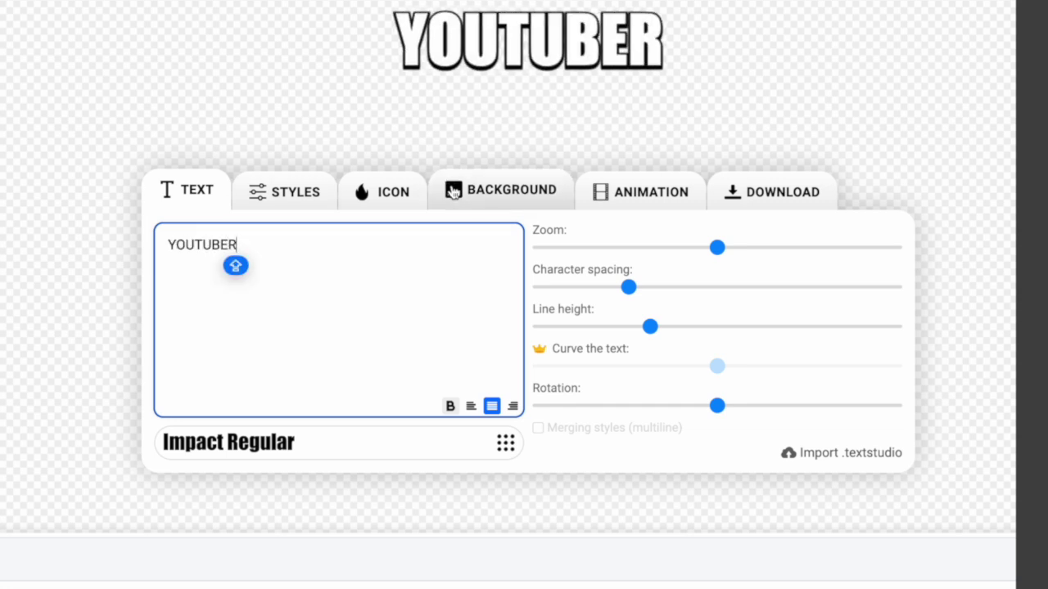
{"action": "left_click", "coordinate": [741, 195]}
{"action": "left_click", "coordinate": [632, 293]}
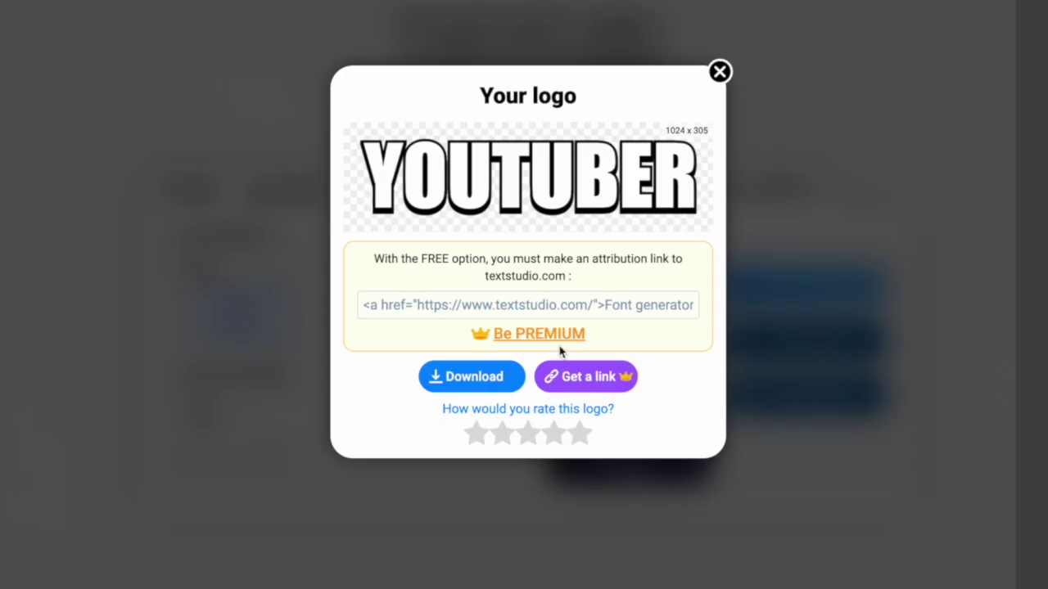
{"action": "left_click", "coordinate": [466, 378]}
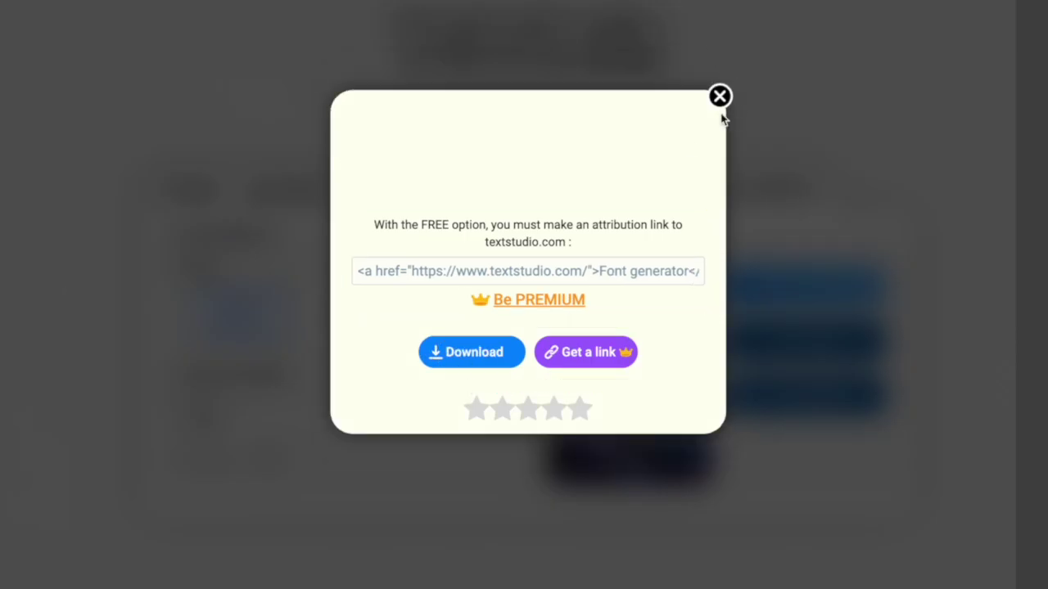
{"action": "left_click", "coordinate": [718, 96]}
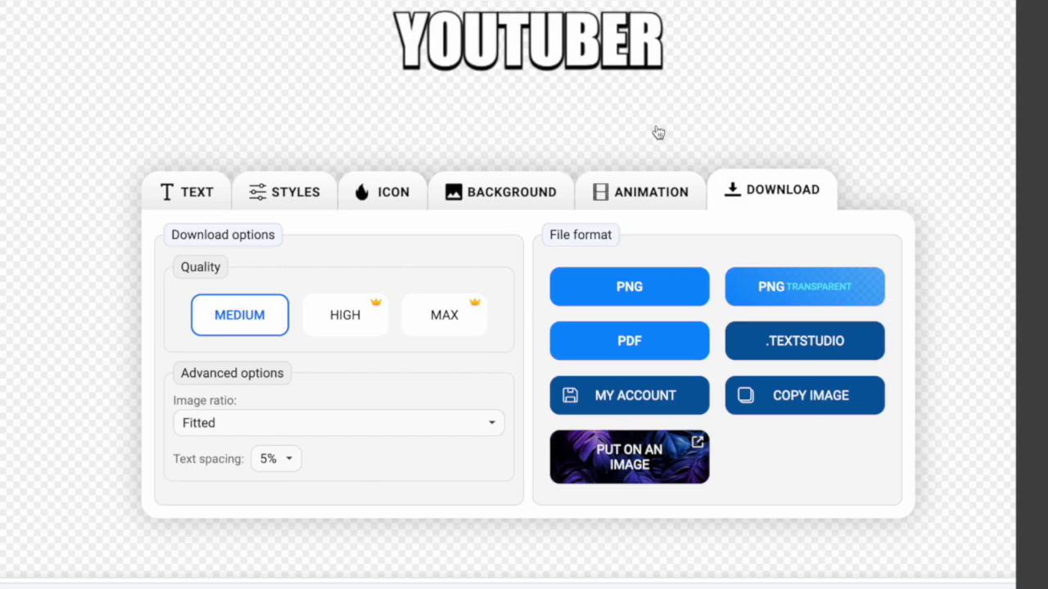
- Clear the text and search the icon library for "arrow"
{"action": "left_click", "coordinate": [202, 183]}
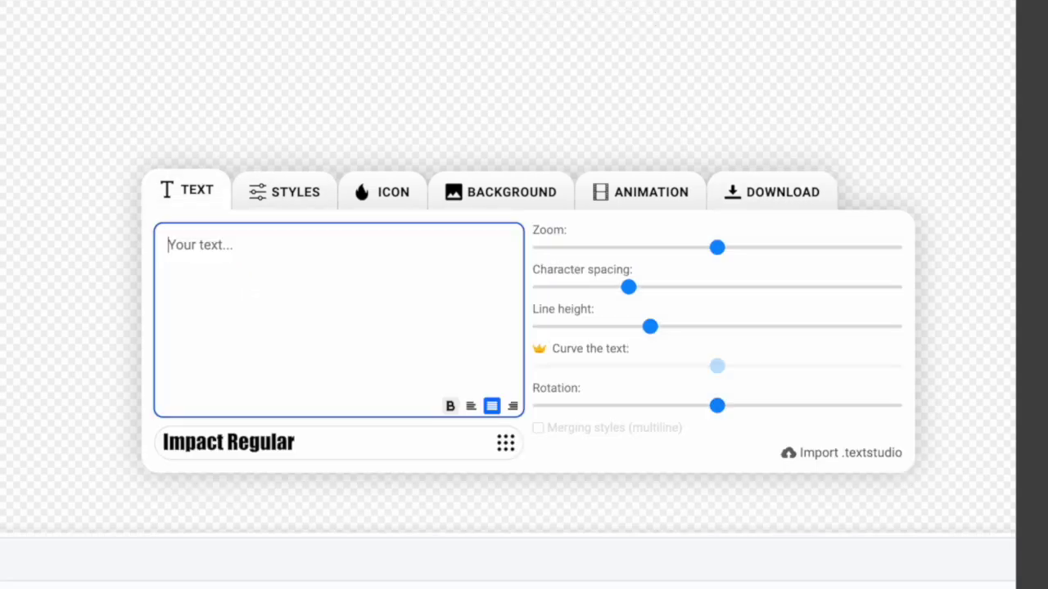
{"action": "left_click", "coordinate": [381, 196]}
{"action": "left_click", "coordinate": [330, 245]}
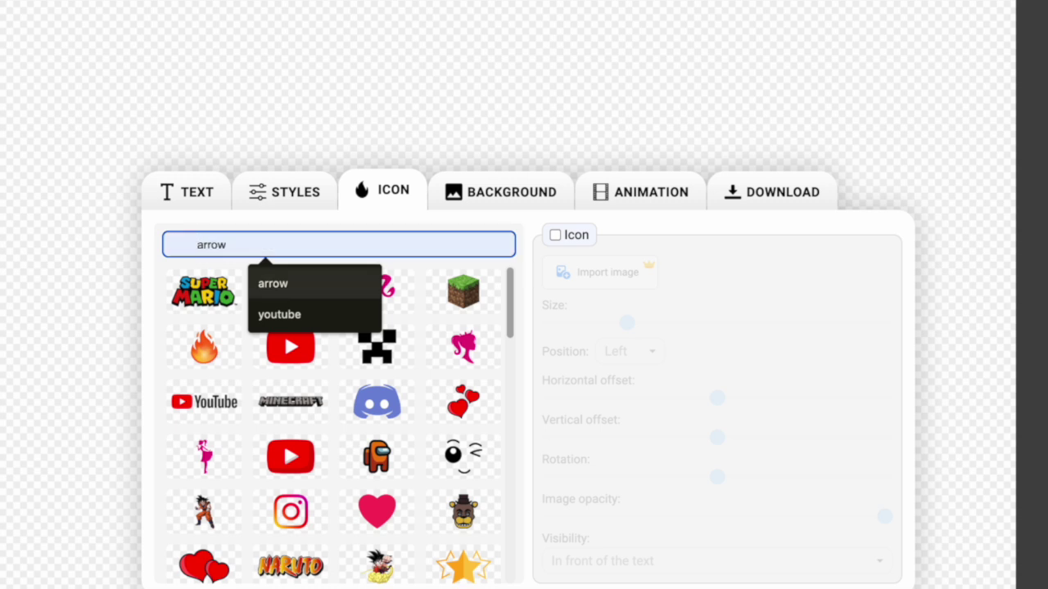
{"action": "left_click", "coordinate": [273, 283]}
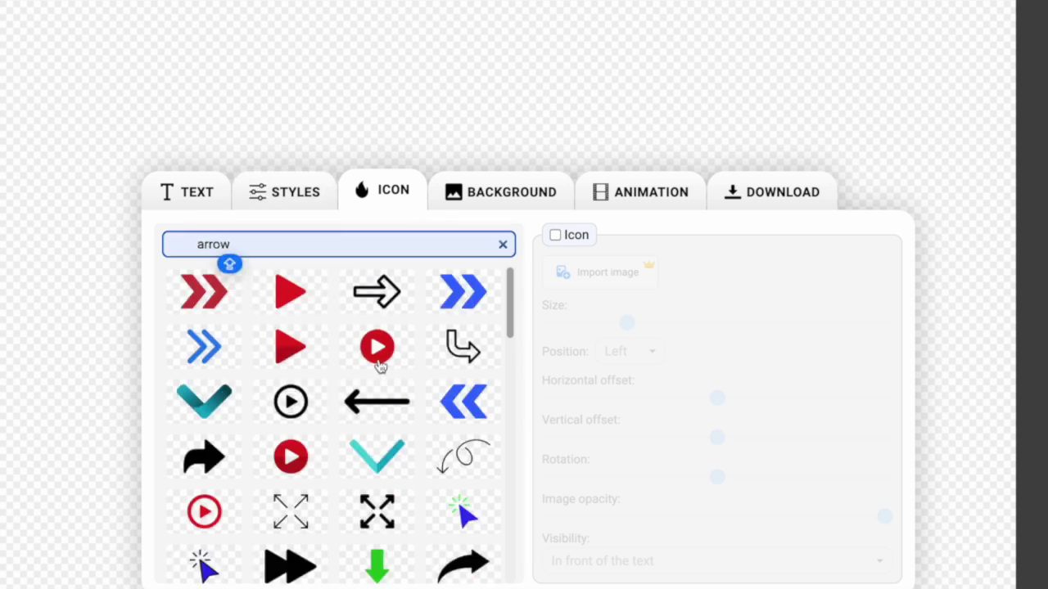
- Insert the curved black arrow icon pointing right and enlarge it
{"action": "scroll", "coordinate": [382, 365], "scroll_direction": "down", "scroll_amount": 3}
{"action": "left_click", "coordinate": [462, 350]}
{"action": "left_click_drag", "start_coordinate": [628, 370], "coordinate": [751, 370]}
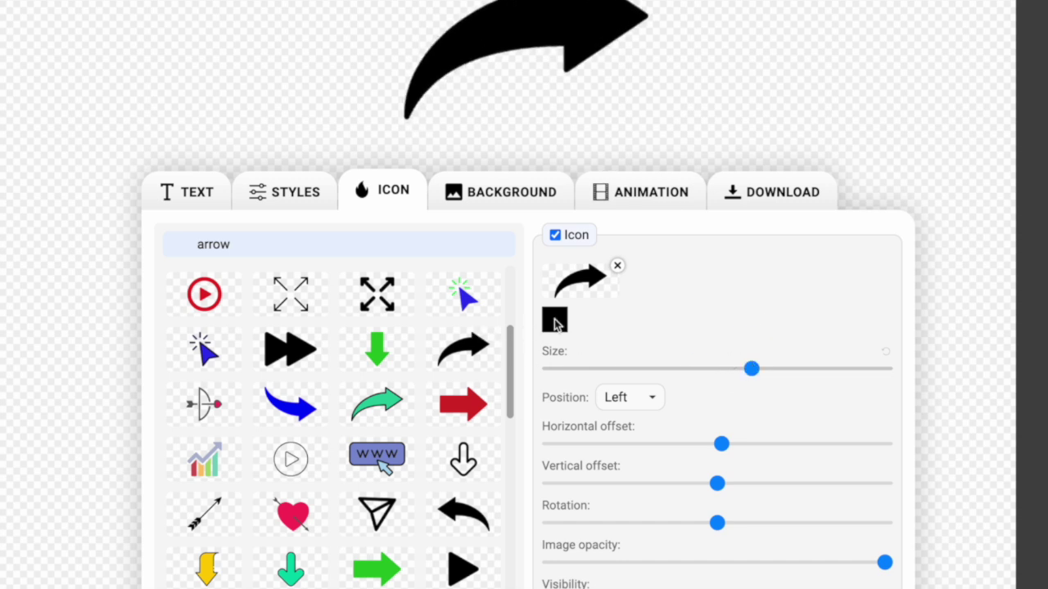
- Recolor the curved arrow icon to white, RGB 255, 255, 255
{"action": "left_click", "coordinate": [554, 325]}
{"action": "left_click_drag", "start_coordinate": [573, 379], "coordinate": [505, 285]}
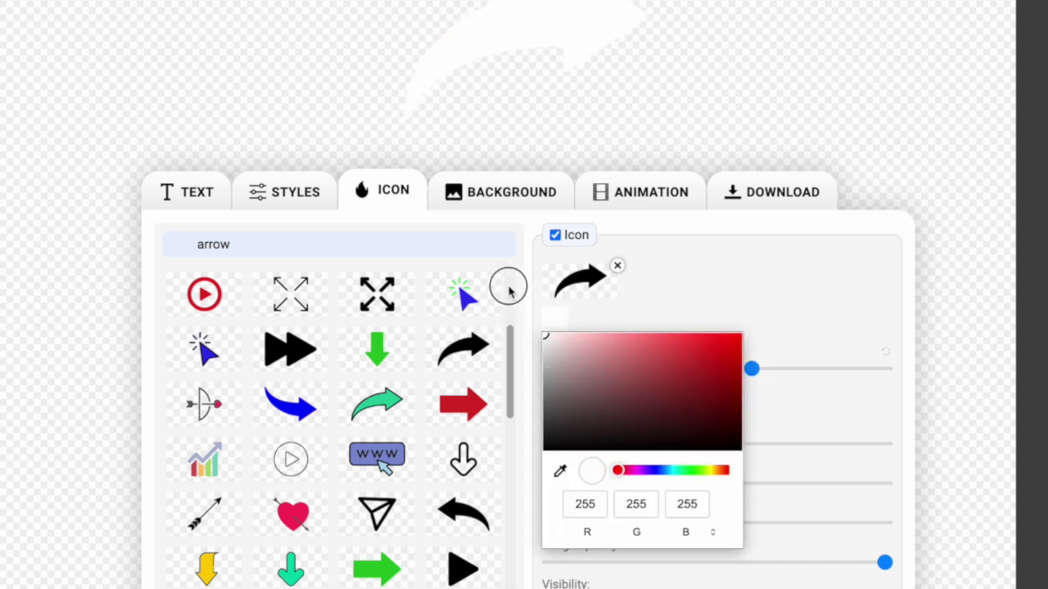
{"action": "left_click", "coordinate": [776, 324]}
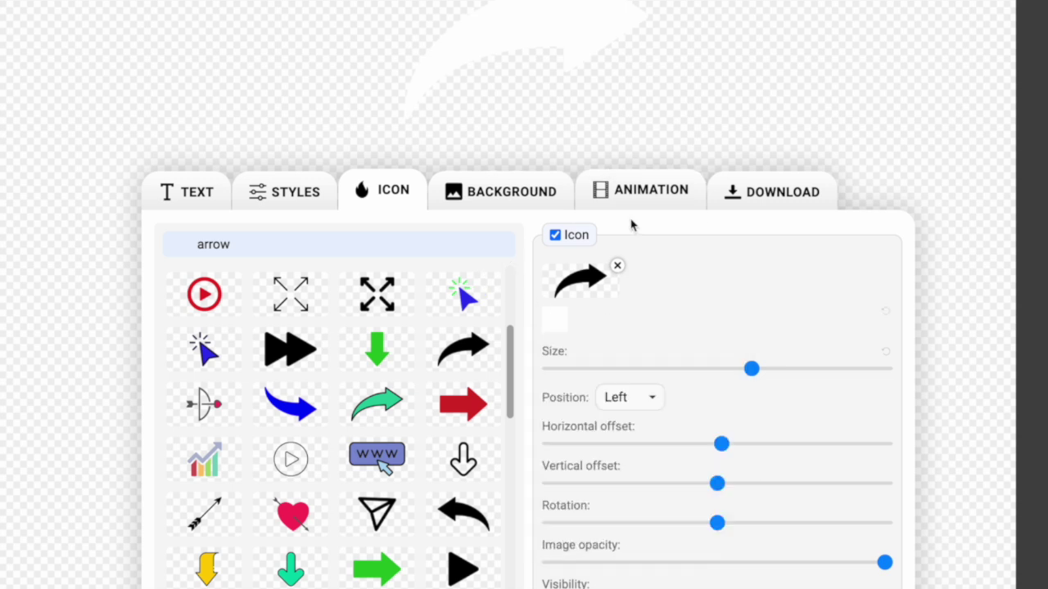
{"action": "left_click", "coordinate": [181, 191]}
{"action": "left_click", "coordinate": [253, 273]}
{"action": "left_click", "coordinate": [456, 193]}
{"action": "left_click", "coordinate": [419, 190]}
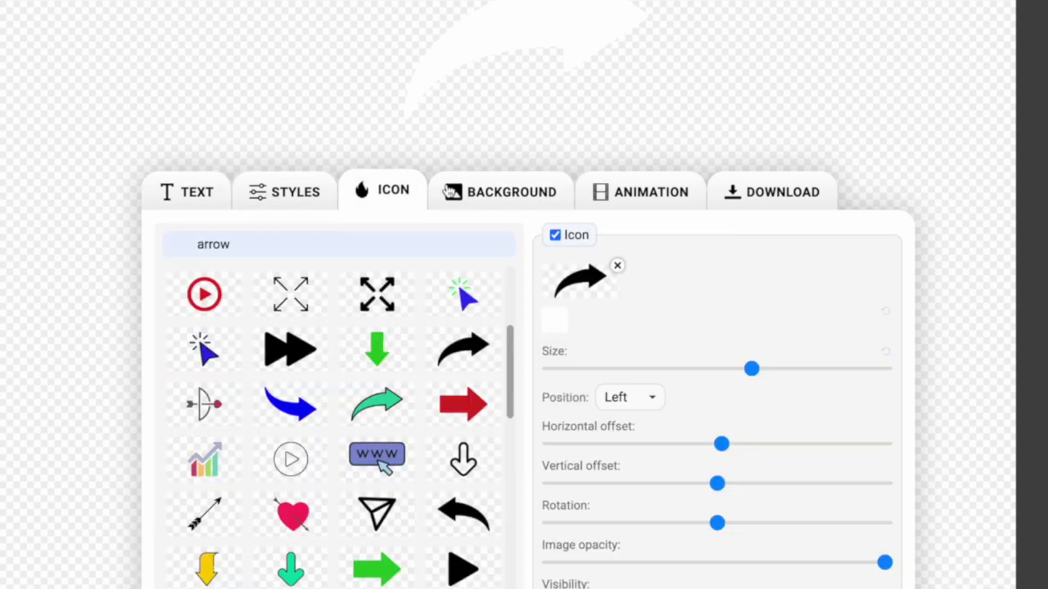
- Try to download the white arrow without any text as a medium-quality PNG
{"action": "left_click", "coordinate": [773, 192]}
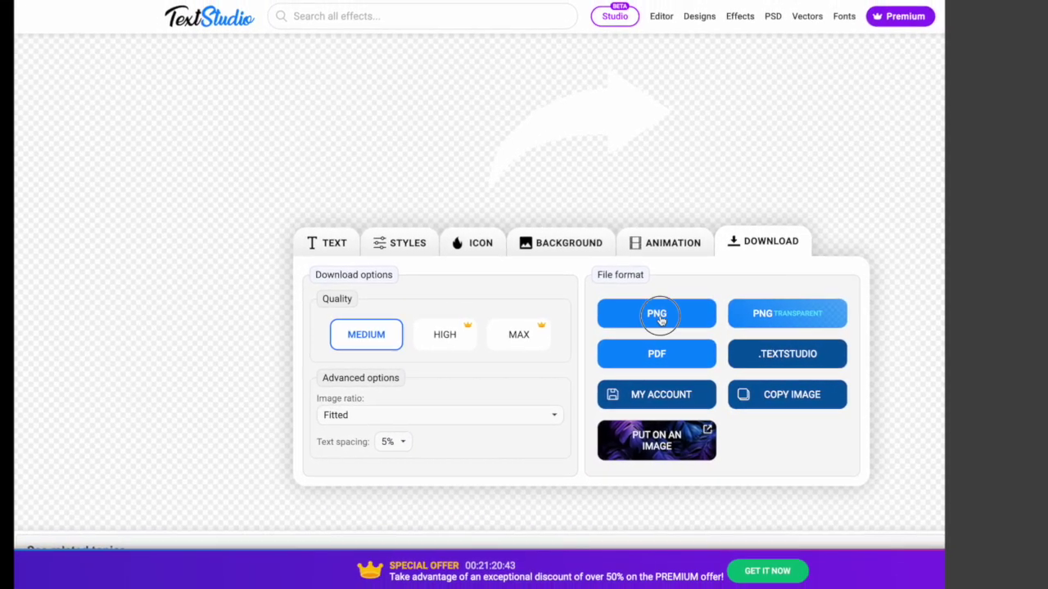
{"action": "left_click", "coordinate": [792, 357]}
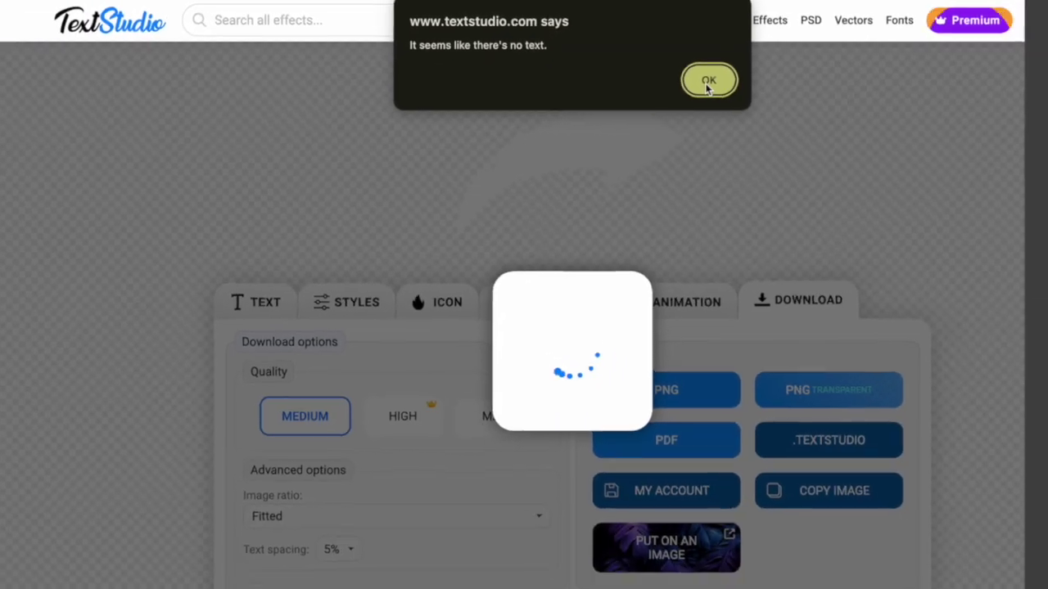
{"action": "left_click", "coordinate": [709, 83]}
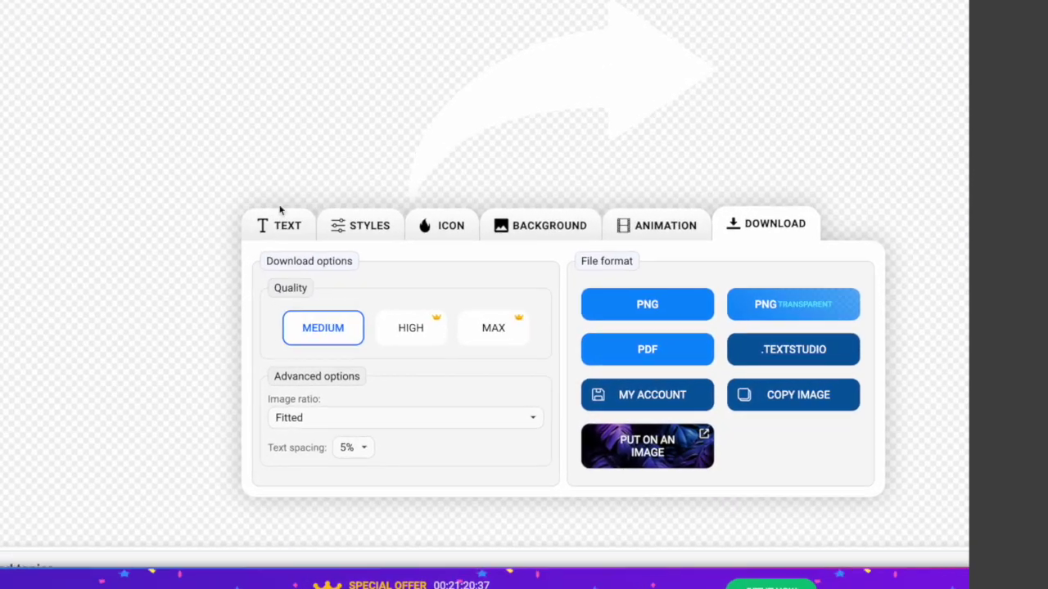
- Enter a period "." as the text and increase the arrow icon's horizontal offset to separate it from the period
{"action": "left_click", "coordinate": [256, 302]}
{"action": "left_click", "coordinate": [374, 333]}
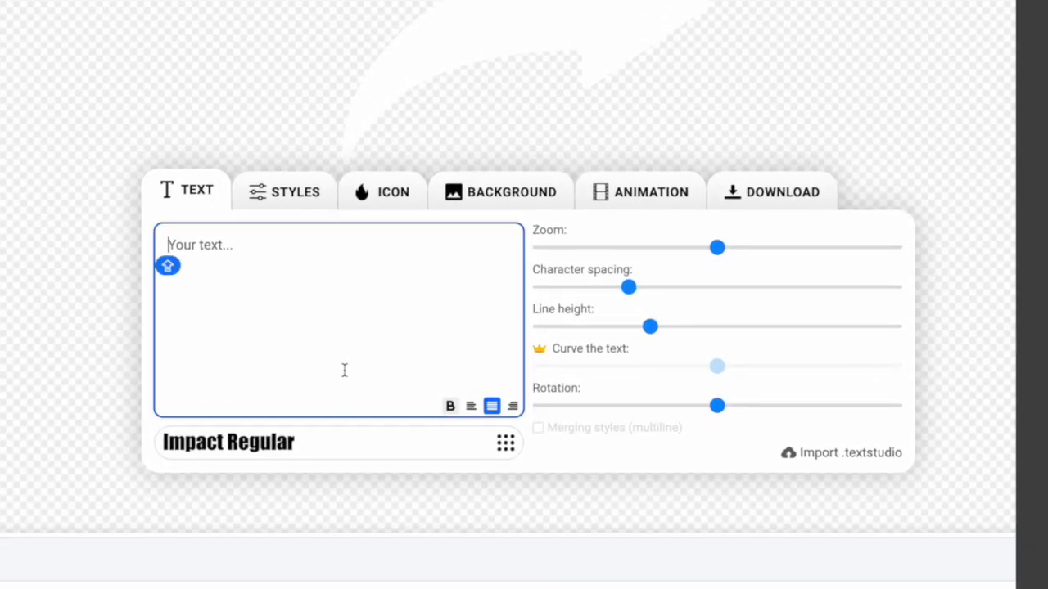
{"action": "type", "text": "."}
{"action": "left_click", "coordinate": [360, 186]}
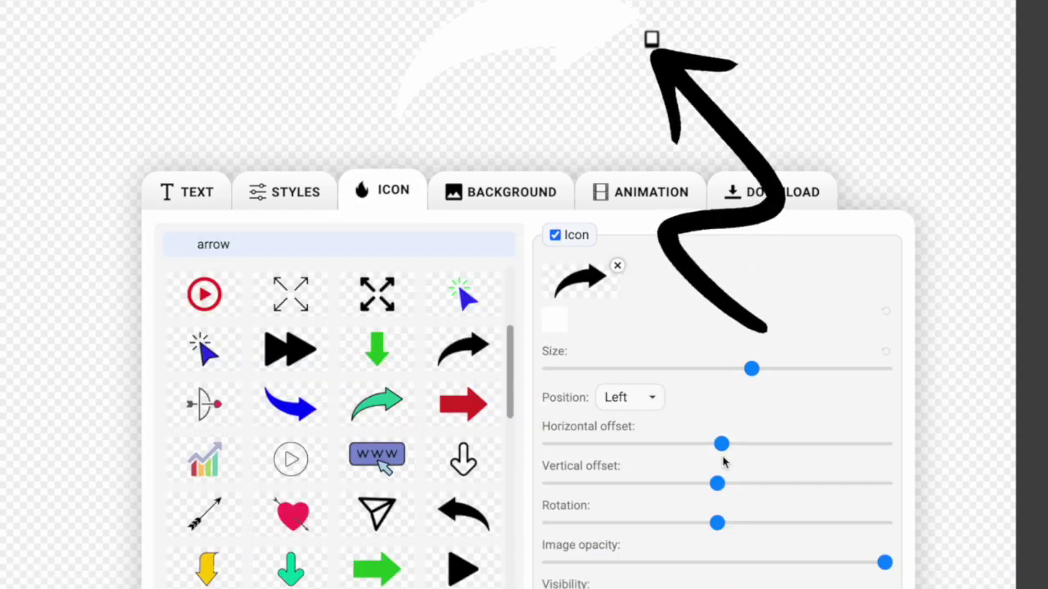
{"action": "left_click_drag", "start_coordinate": [721, 443], "coordinate": [827, 444]}
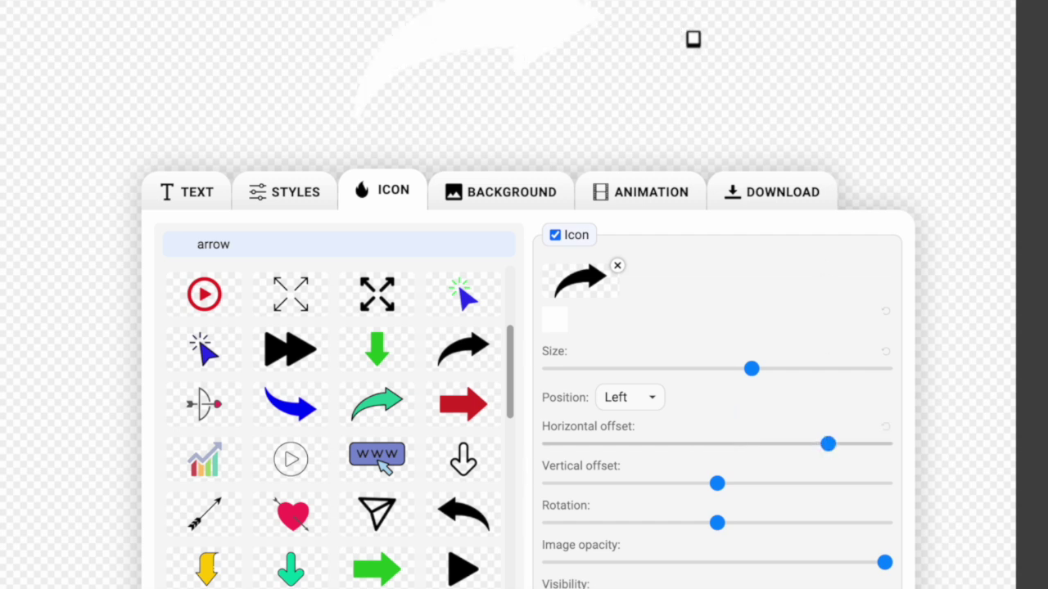
- Download the white arrow with the period as a medium-quality PNG
{"action": "left_click", "coordinate": [765, 188]}
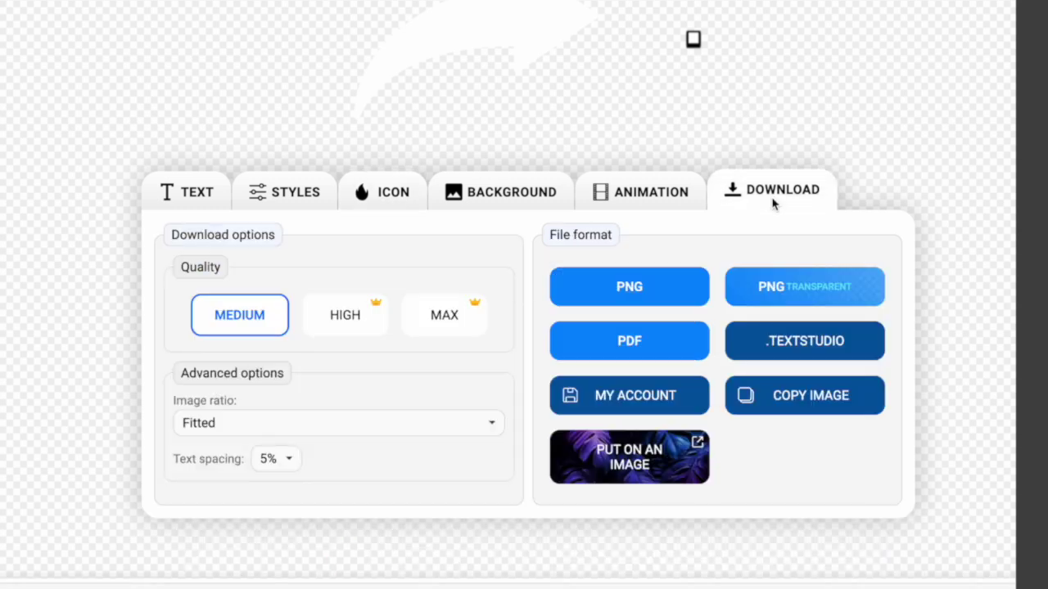
{"action": "left_click", "coordinate": [622, 285]}
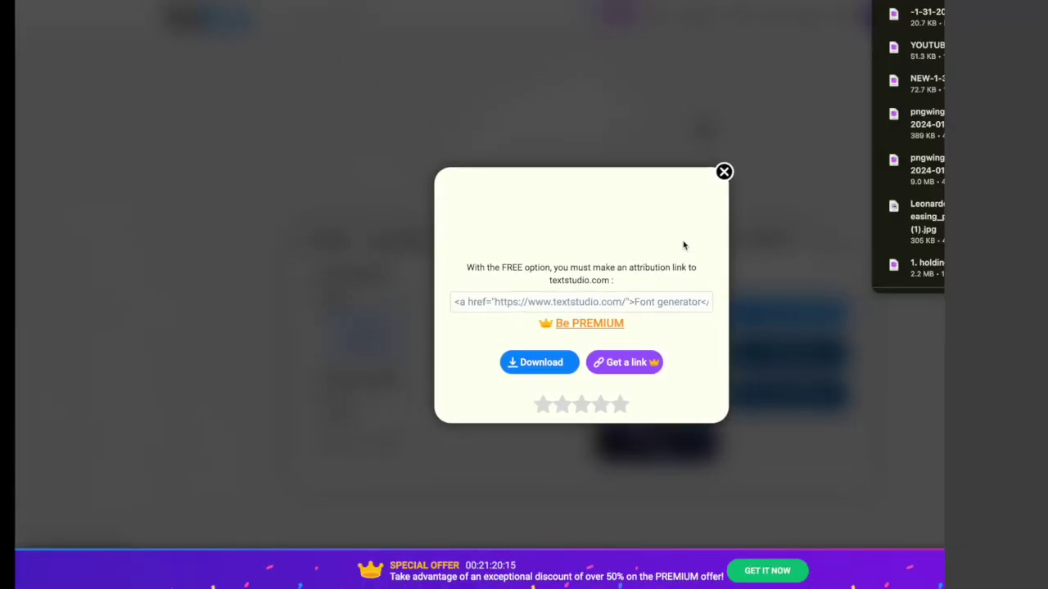
{"action": "left_click", "coordinate": [800, 216]}
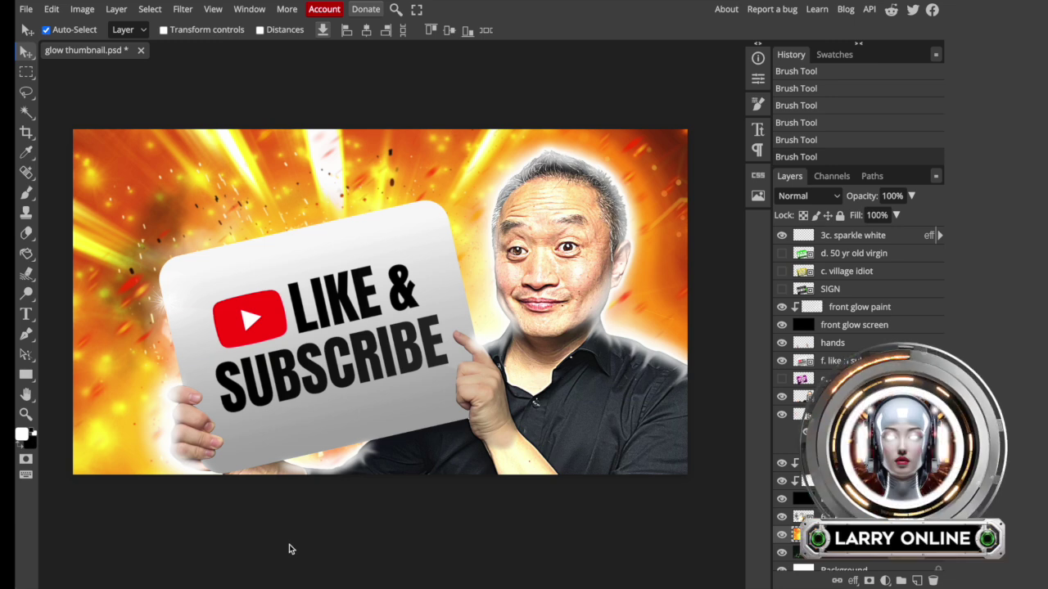
- Switch to glow thumbnail.psd in Photopea and place the NEW, YOUTUBER and white arrow images as the topmost layers
{"action": "key", "text": "Return"}
{"action": "key", "text": "ctrl+shift+bracketright"}
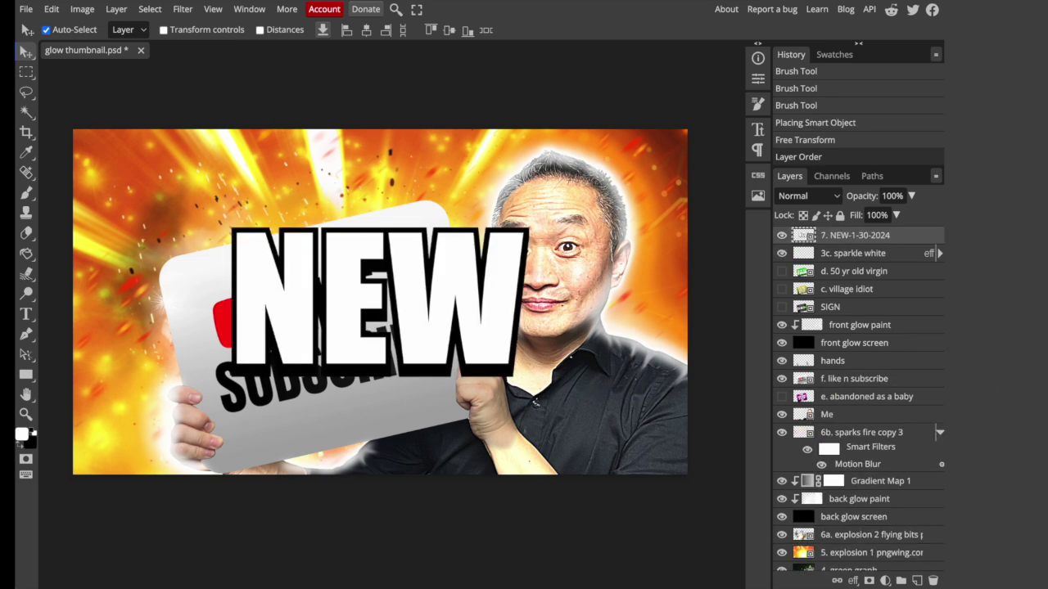
{"action": "left_click_drag", "start_coordinate": [189, 409], "coordinate": [355, 365]}
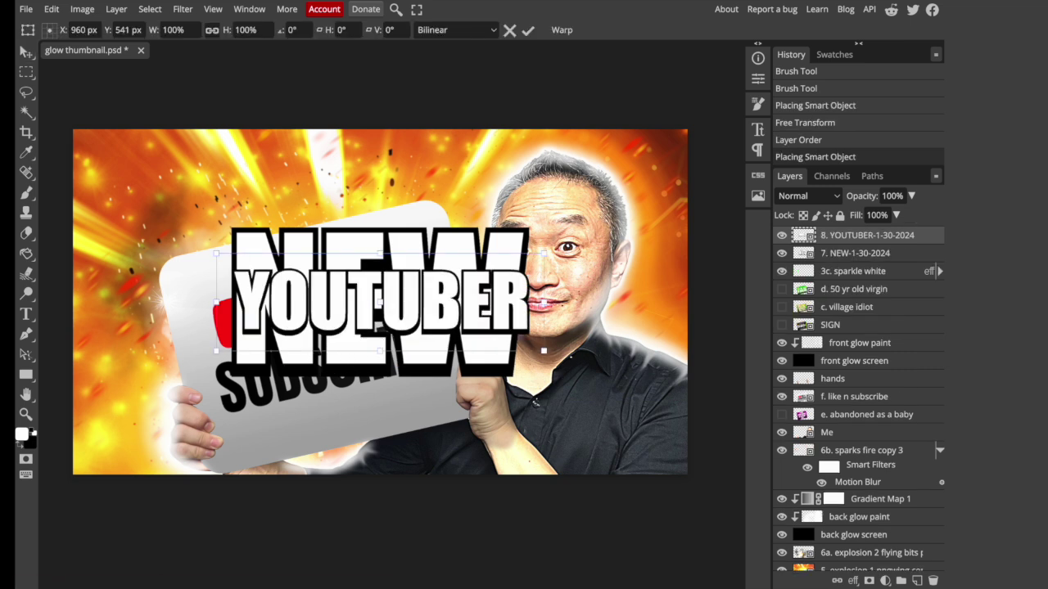
{"action": "left_click_drag", "start_coordinate": [231, 320], "coordinate": [540, 321]}
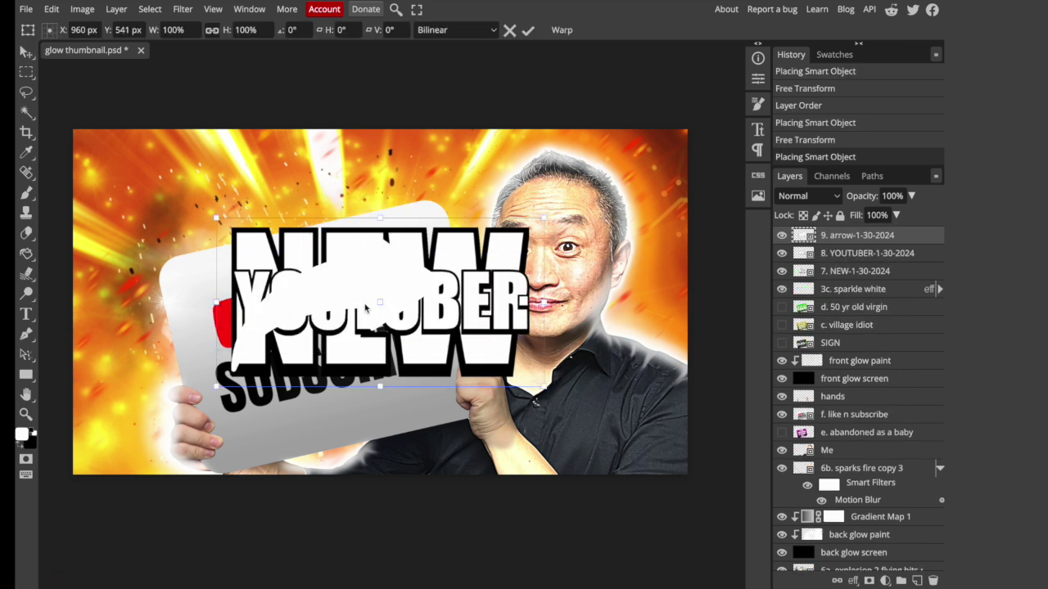
{"action": "left_click_drag", "start_coordinate": [343, 290], "coordinate": [520, 191]}
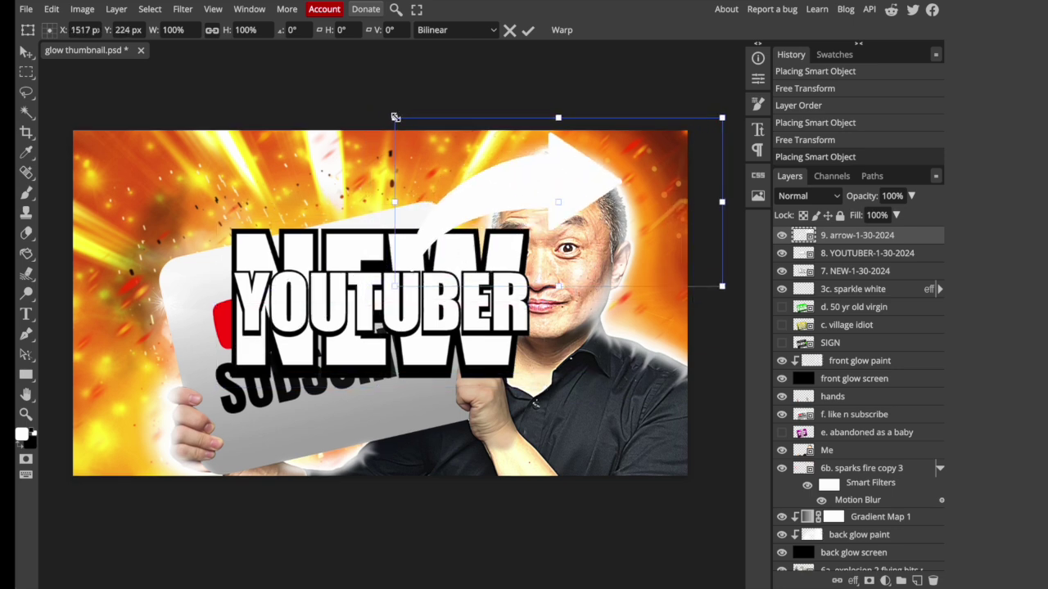
{"action": "key", "text": "Return"}
- Combine NEW and YOUTUBER into a tilted smart object in the image's upper-left corner and place the arrow between the text and the man's head
{"action": "left_click", "coordinate": [866, 253]}
{"action": "key", "text": "ctrl+t"}
{"action": "right_click", "coordinate": [866, 253]}
{"action": "left_click", "coordinate": [795, 351]}
{"action": "key", "text": "ctrl+t"}
{"action": "left_click_drag", "start_coordinate": [351, 246], "coordinate": [344, 197]}
{"action": "key", "text": "Return"}
{"action": "left_click_drag", "start_coordinate": [606, 233], "coordinate": [446, 197]}
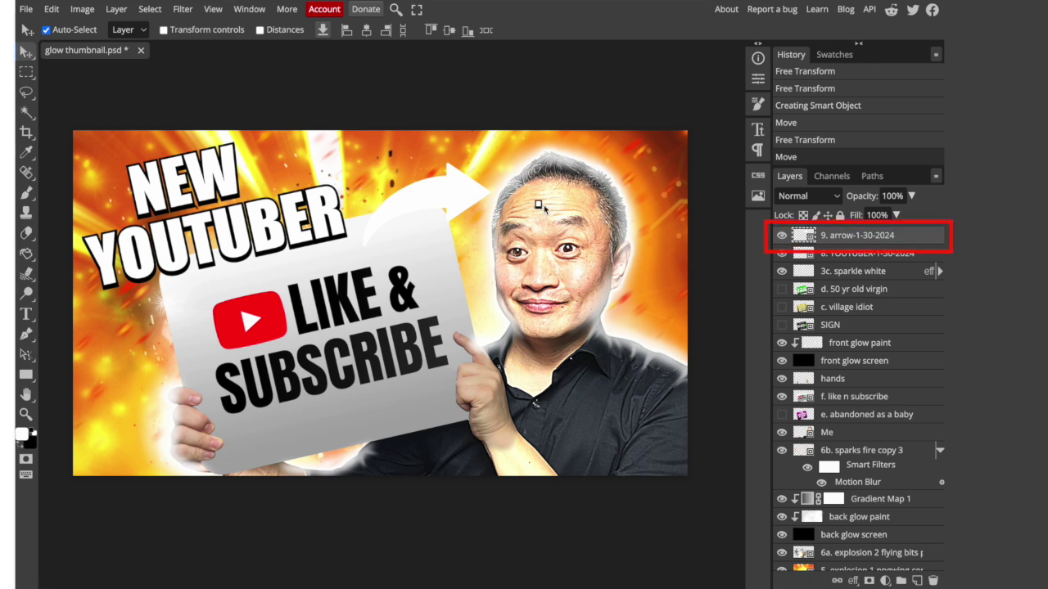
- Rasterize the arrow layer to erase the stray period on the man's forehead, and nudge the arrow slightly upward
{"action": "right_click", "coordinate": [853, 246]}
{"action": "left_click", "coordinate": [891, 399]}
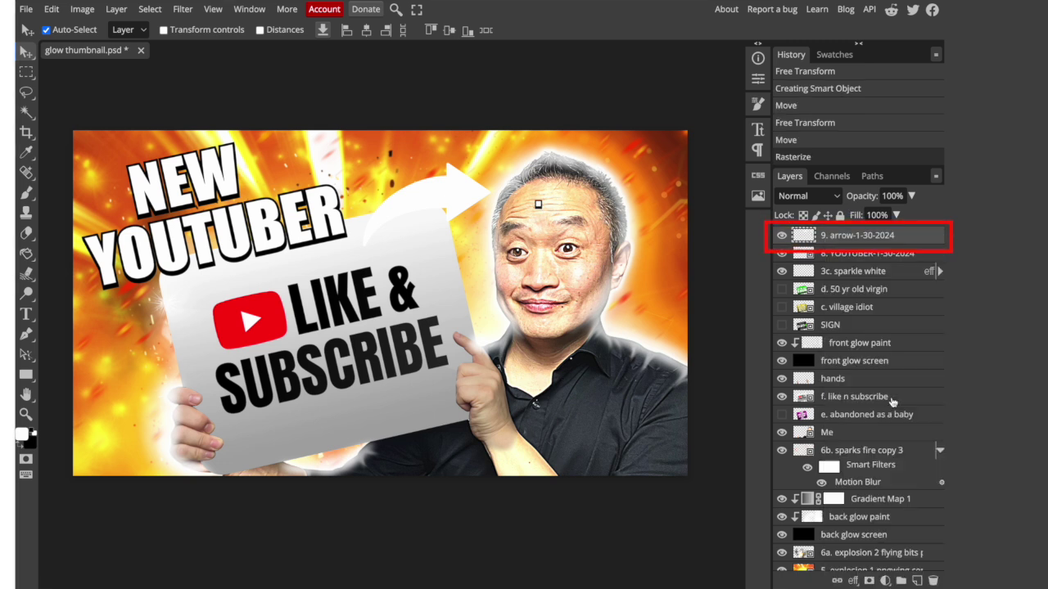
{"action": "left_click", "coordinate": [26, 73]}
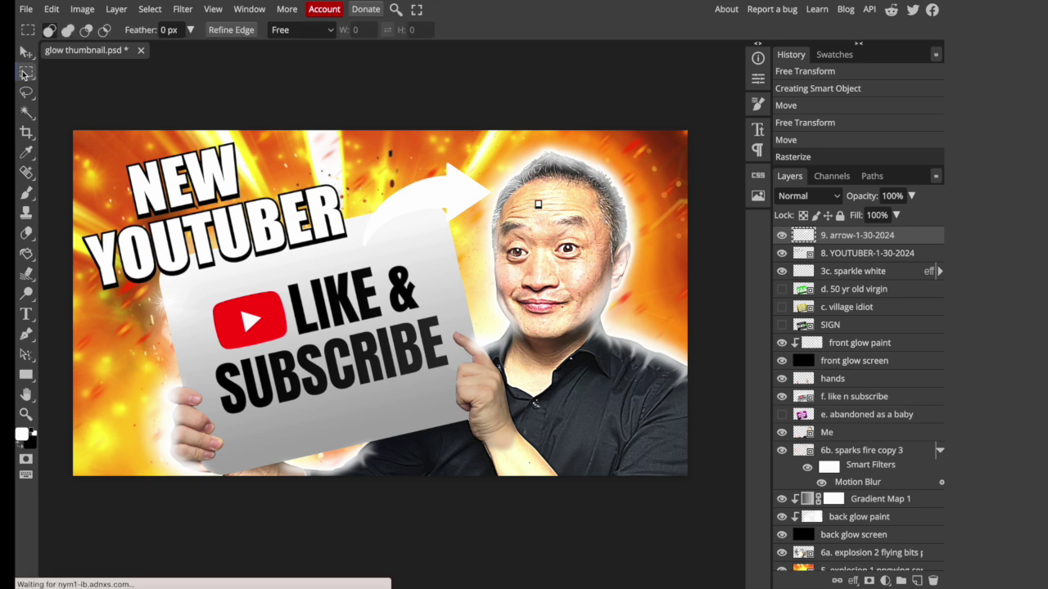
{"action": "left_click_drag", "start_coordinate": [537, 203], "coordinate": [577, 214]}
{"action": "key", "text": "Delete"}
{"action": "key", "text": "ctrl+d"}
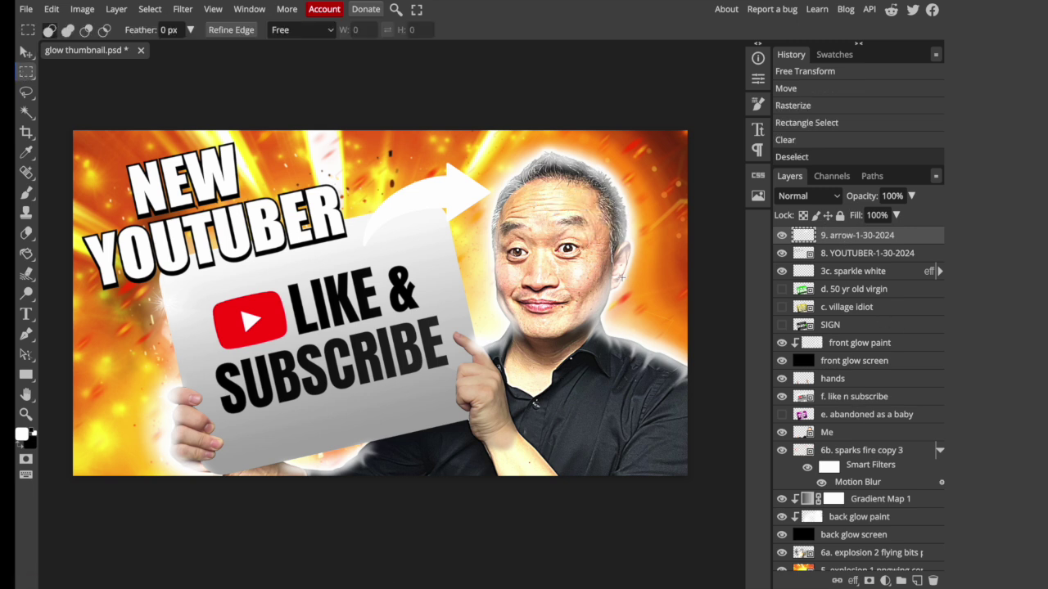
{"action": "key", "text": "v"}
{"action": "left_click_drag", "start_coordinate": [461, 188], "coordinate": [458, 174]}
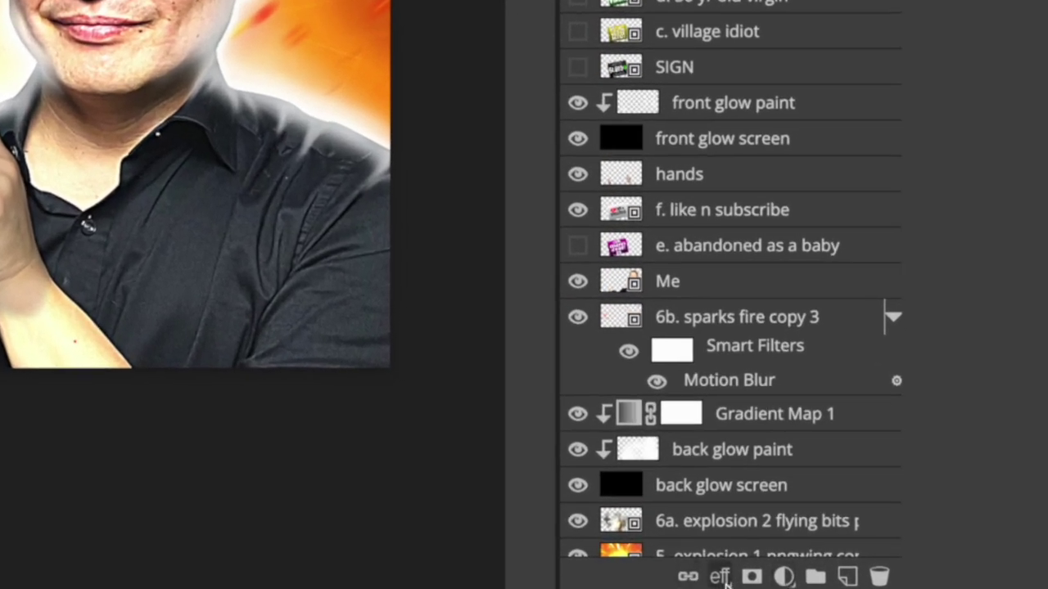
- Add a 7 px black outside stroke and a black drop shadow with 68° angle, 12 px distance, 100% spread and 0 px size to the arrow
{"action": "left_click", "coordinate": [723, 580]}
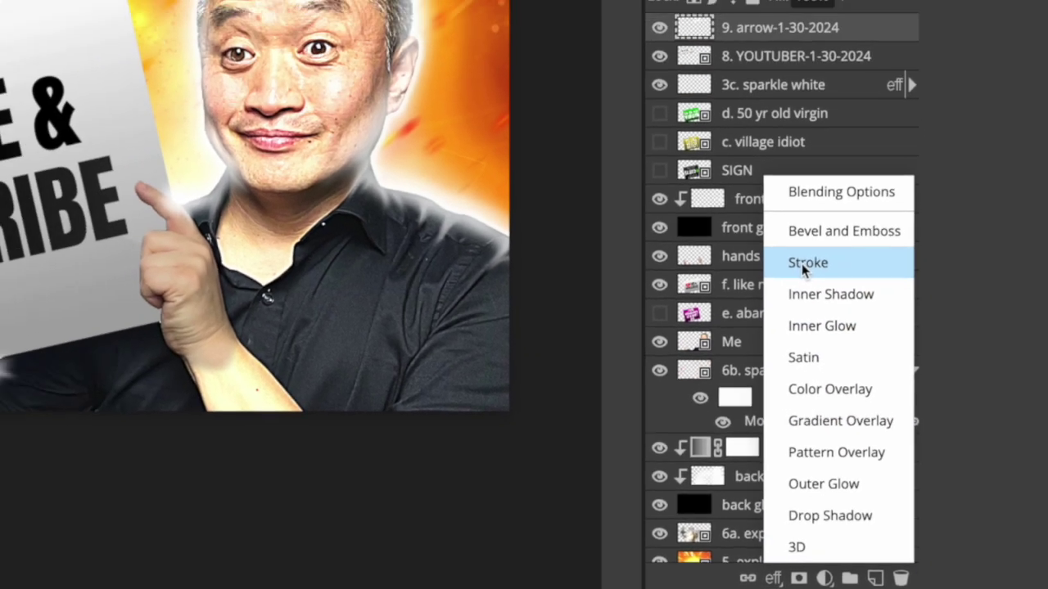
{"action": "left_click", "coordinate": [760, 183]}
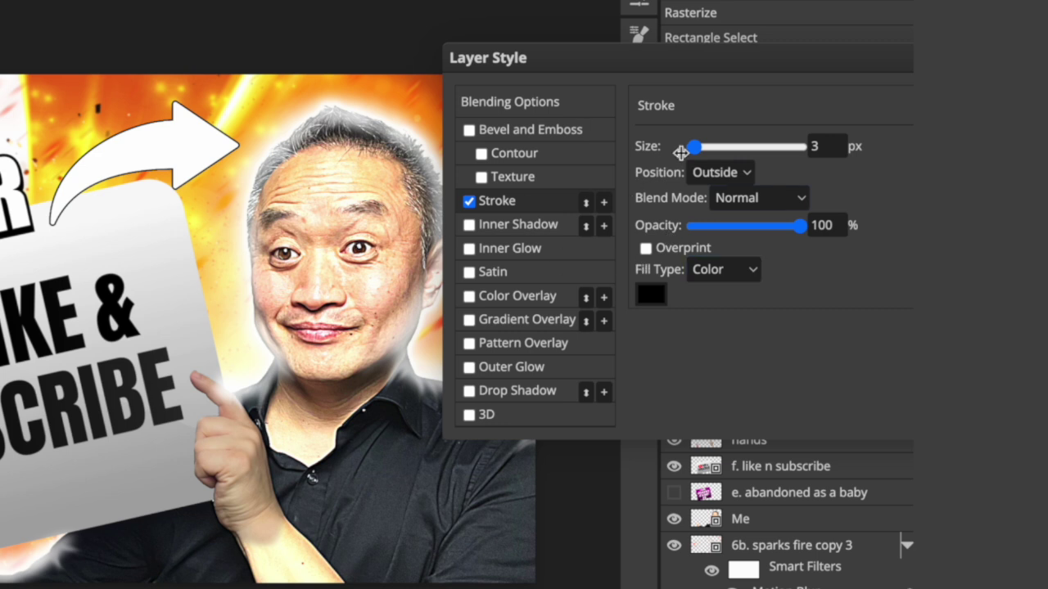
{"action": "left_click_drag", "start_coordinate": [693, 147], "coordinate": [695, 147]}
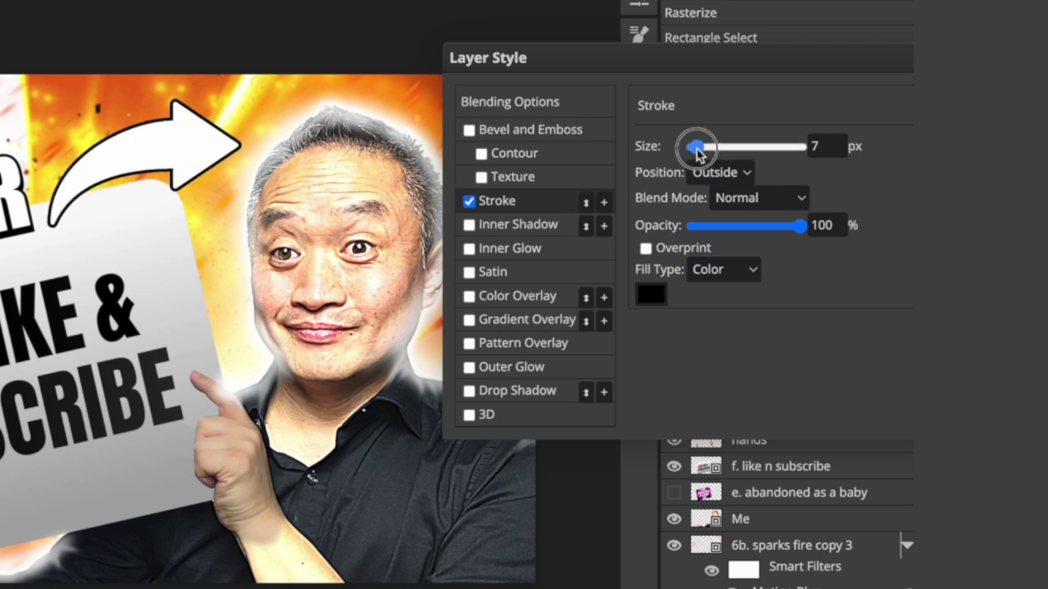
{"action": "key", "text": "Return"}
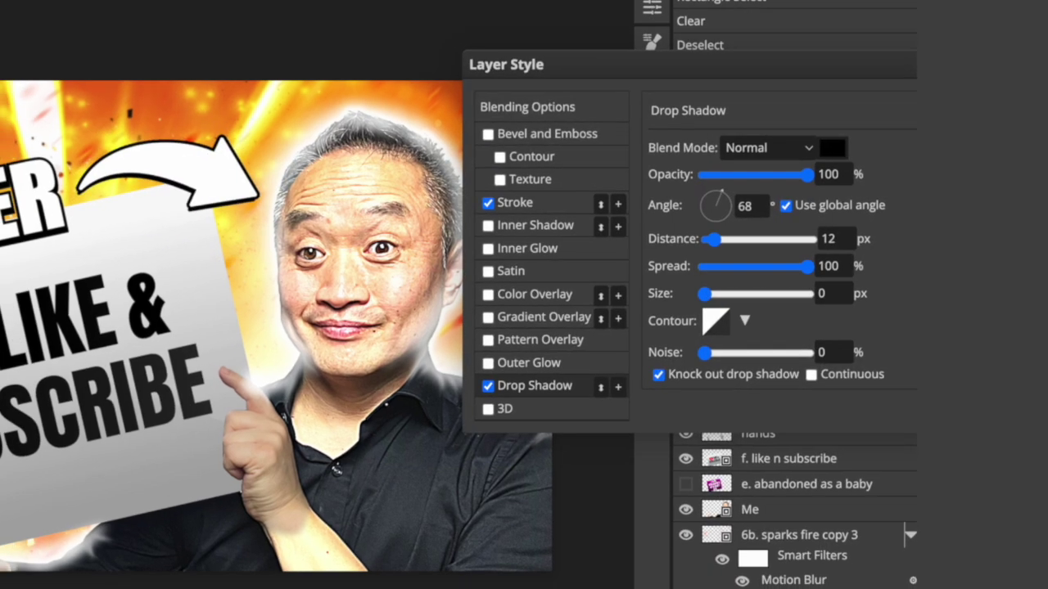
{"action": "key", "text": "Return"}
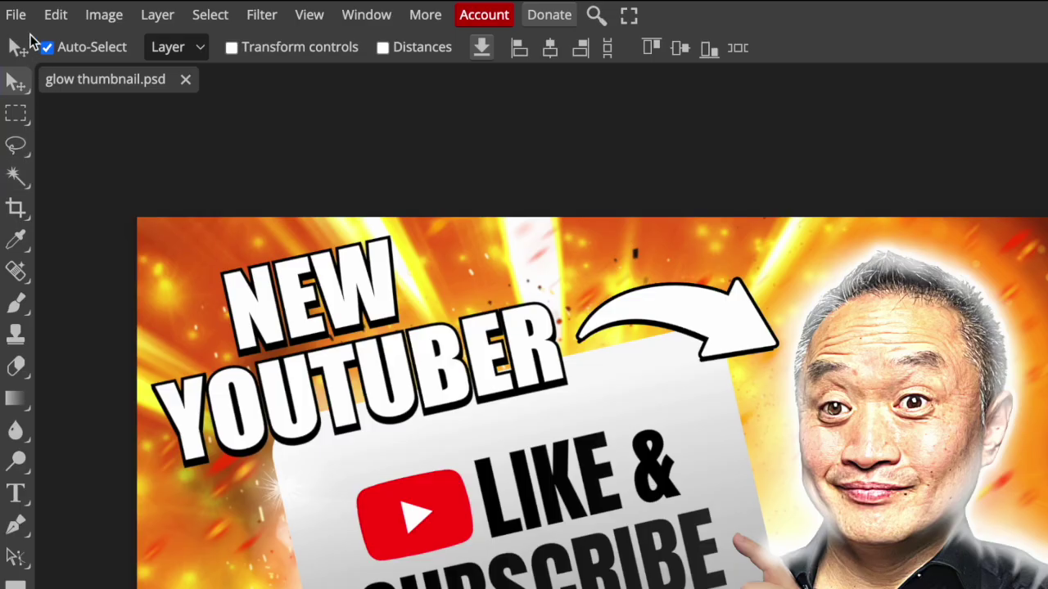
- Export the thumbnail as a JPG at 1920 × 1080 px and 100% quality
{"action": "left_click", "coordinate": [25, 9]}
{"action": "mouse_move", "coordinate": [81, 300]}
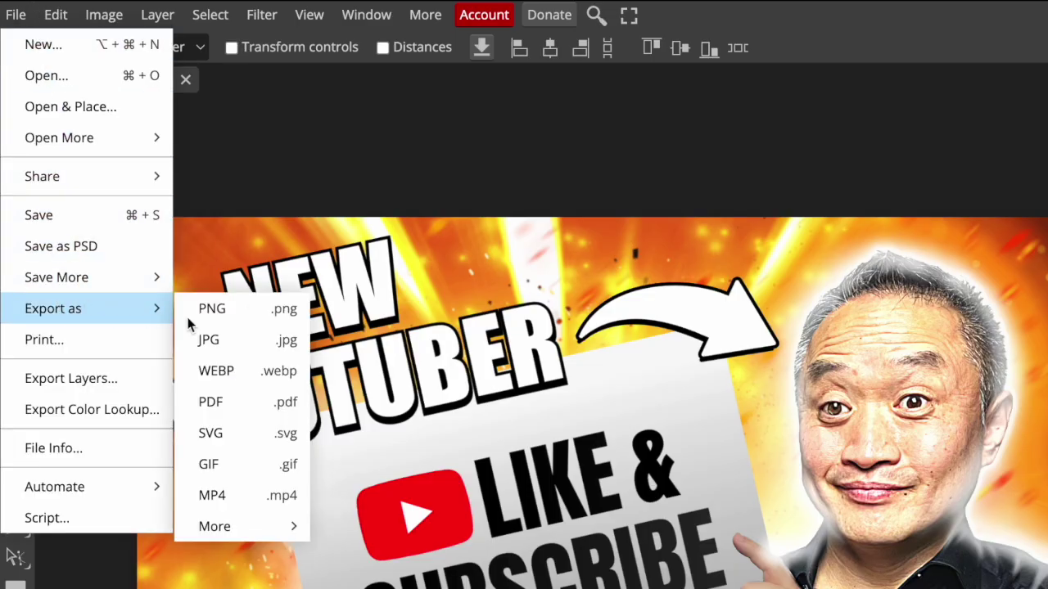
{"action": "left_click", "coordinate": [241, 333]}
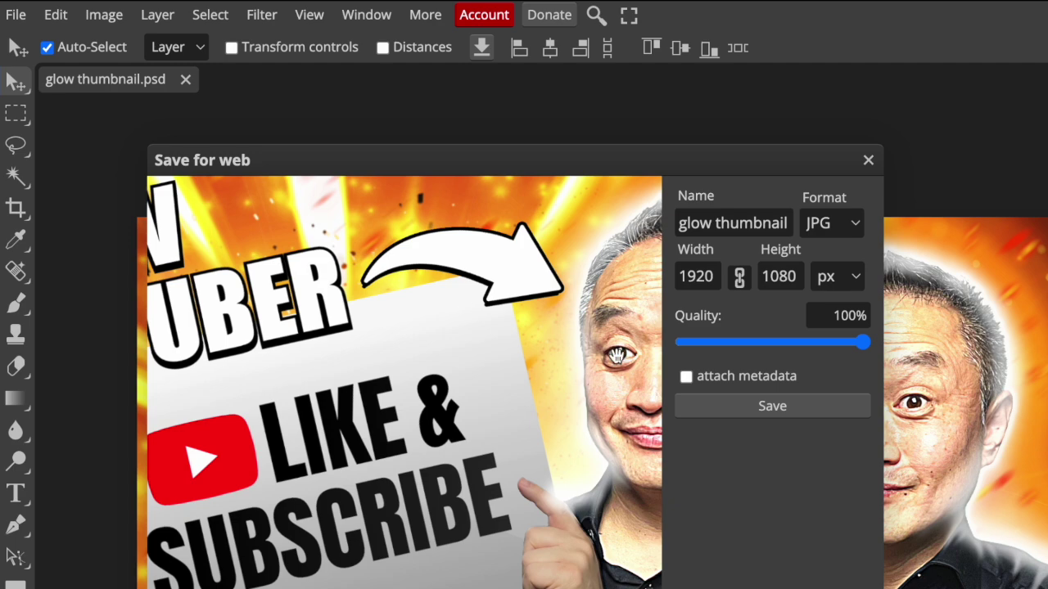
{"action": "left_click", "coordinate": [769, 403]}
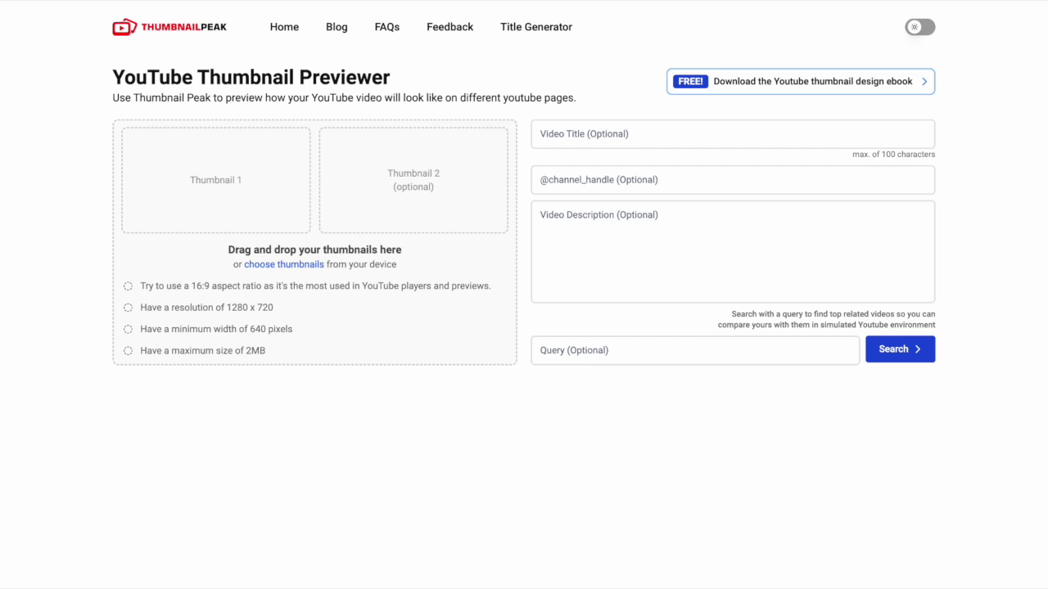
- Switch to Thumbnail Peak and upload the NEW YOUTUBER thumbnail first and the MAKE THIS THUMBNAIL version second
{"action": "left_click_drag", "start_coordinate": [1046, 214], "coordinate": [311, 182]}
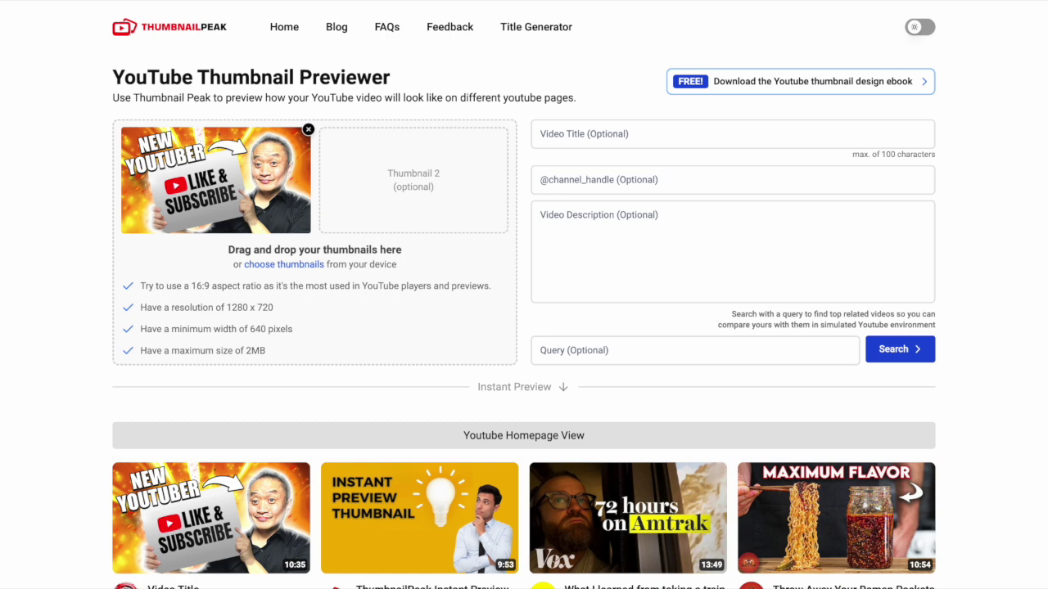
{"action": "left_click_drag", "start_coordinate": [1047, 175], "coordinate": [378, 179]}
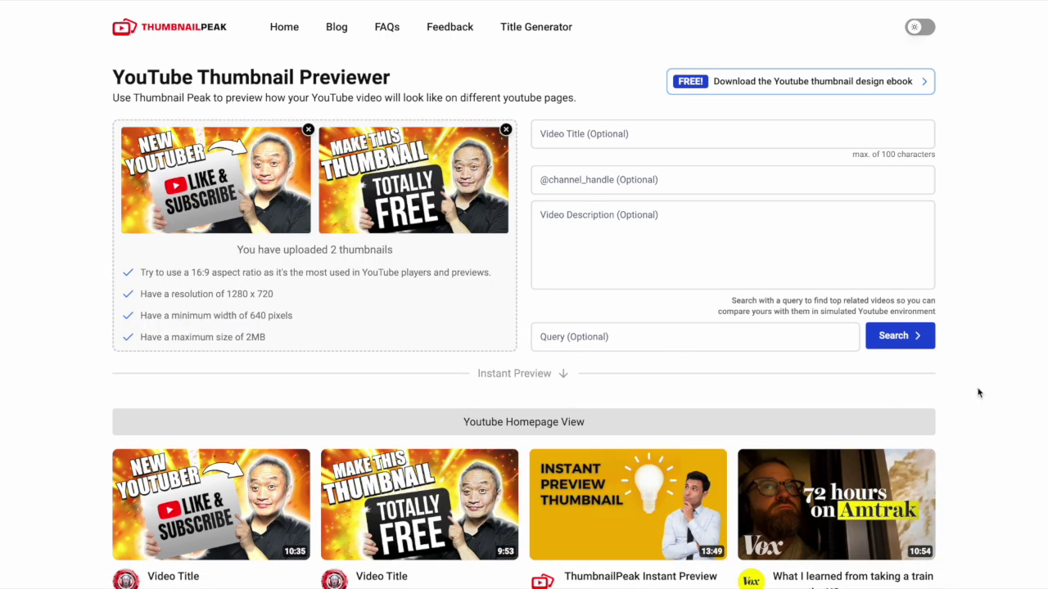
- Examine both thumbnails in the homepage, recommendations sidebar, mobile app and search results previews, and check them in dark mode
{"action": "scroll", "coordinate": [977, 393], "scroll_direction": "down", "scroll_amount": 5}
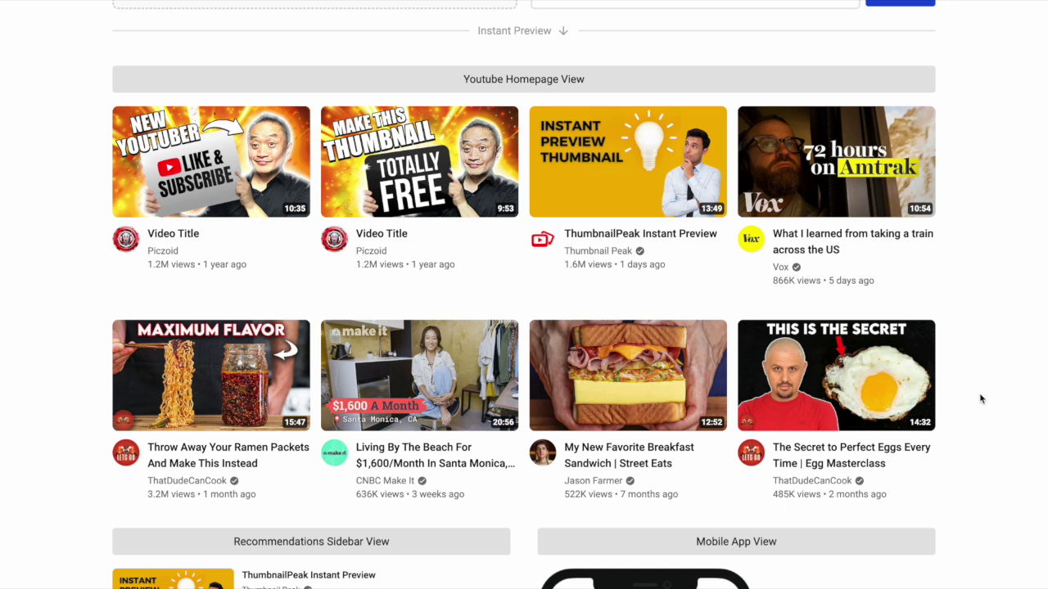
{"action": "scroll", "coordinate": [980, 399], "scroll_direction": "down", "scroll_amount": 1}
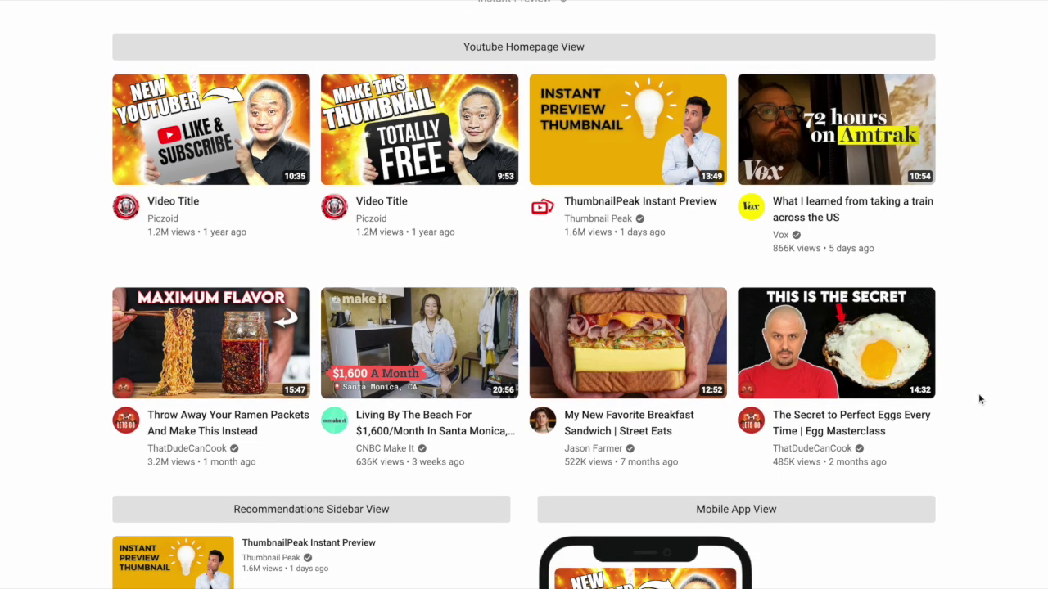
{"action": "scroll", "coordinate": [980, 399], "scroll_direction": "down", "scroll_amount": 2}
{"action": "scroll", "coordinate": [980, 399], "scroll_direction": "down", "scroll_amount": 4}
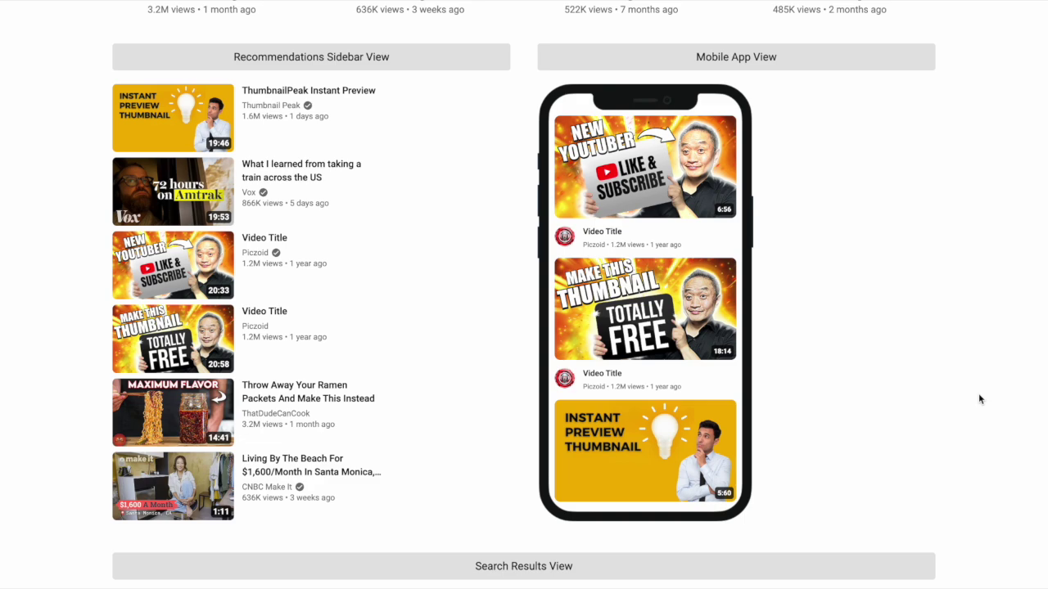
{"action": "scroll", "coordinate": [980, 398], "scroll_direction": "down", "scroll_amount": 5}
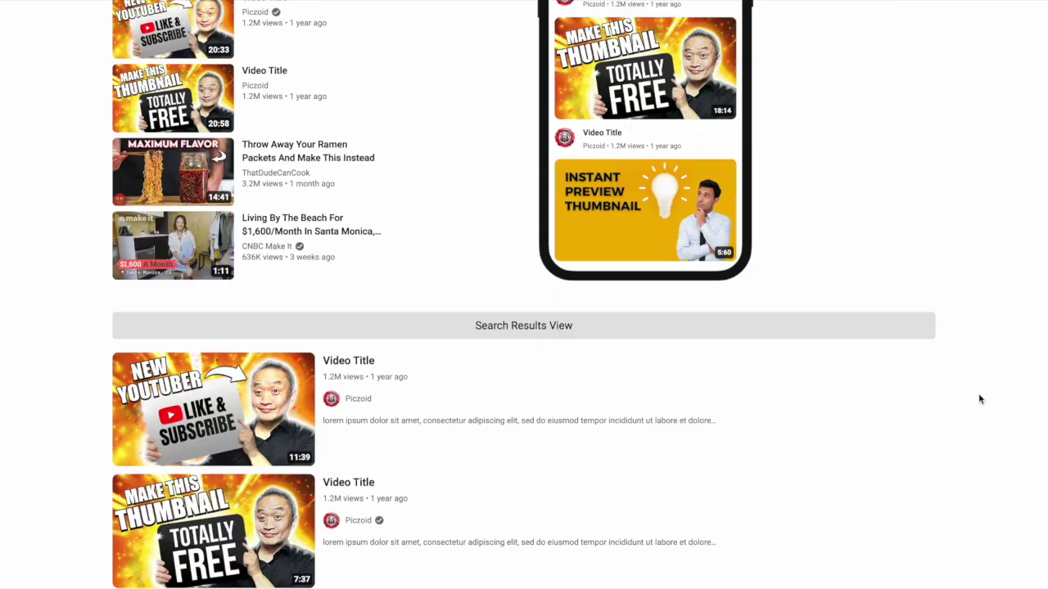
{"action": "scroll", "coordinate": [978, 399], "scroll_direction": "up", "scroll_amount": 20}
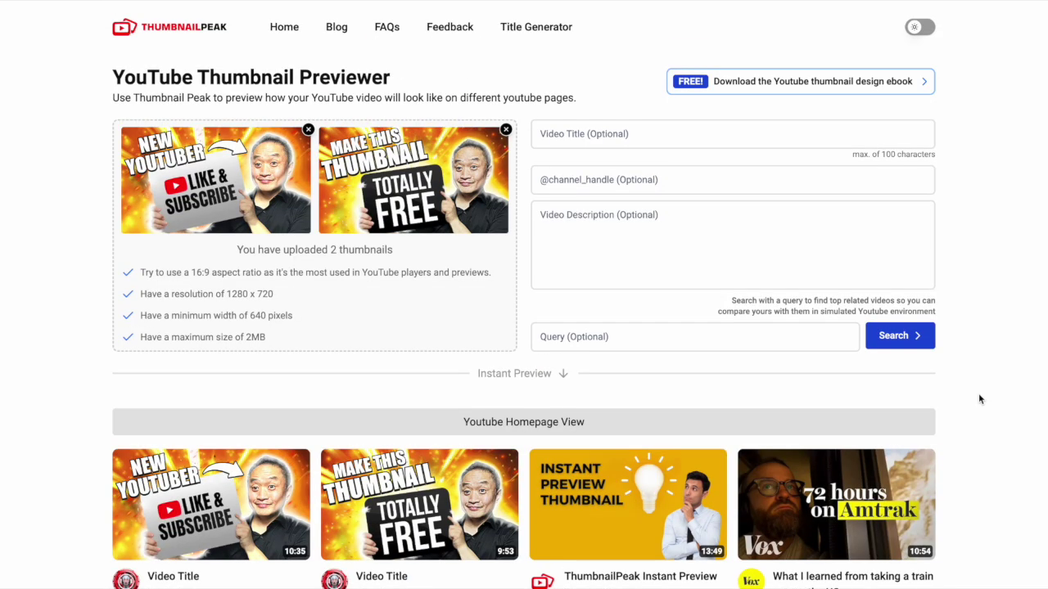
{"action": "left_click", "coordinate": [923, 33]}
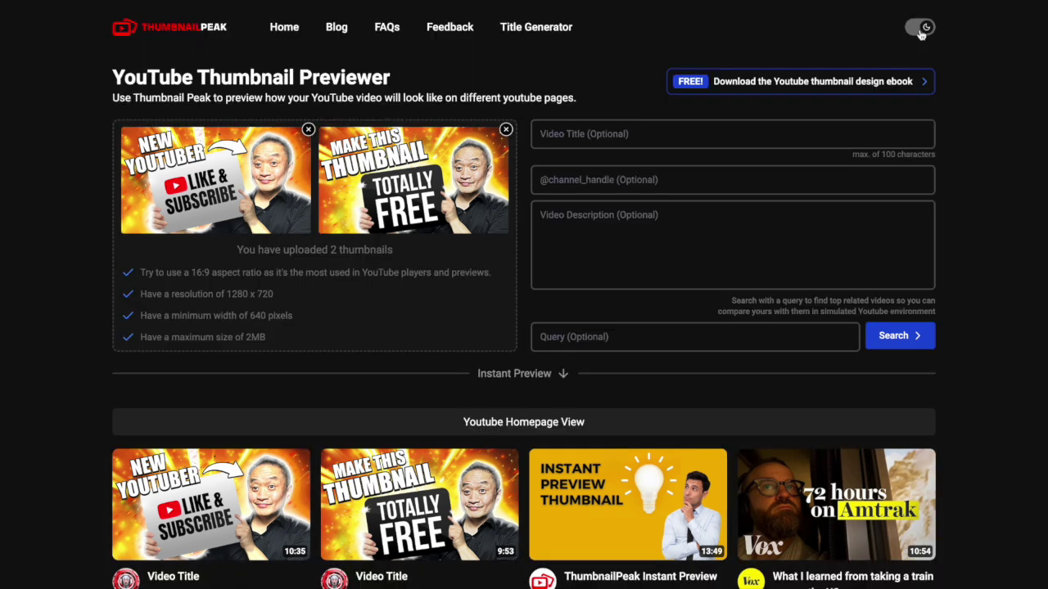
{"action": "left_click", "coordinate": [920, 34]}
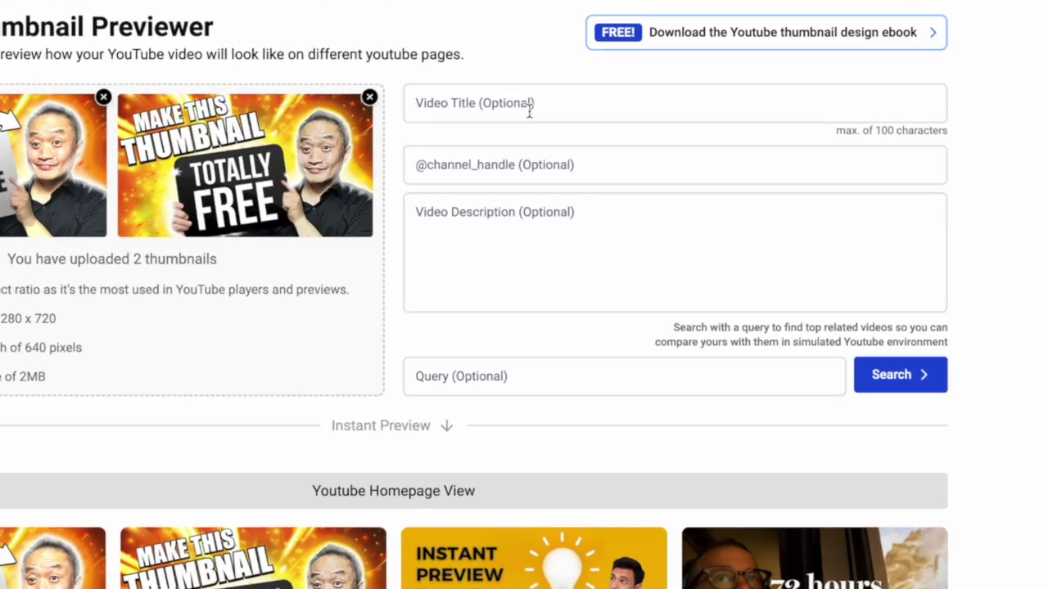
{"action": "left_click", "coordinate": [613, 134]}
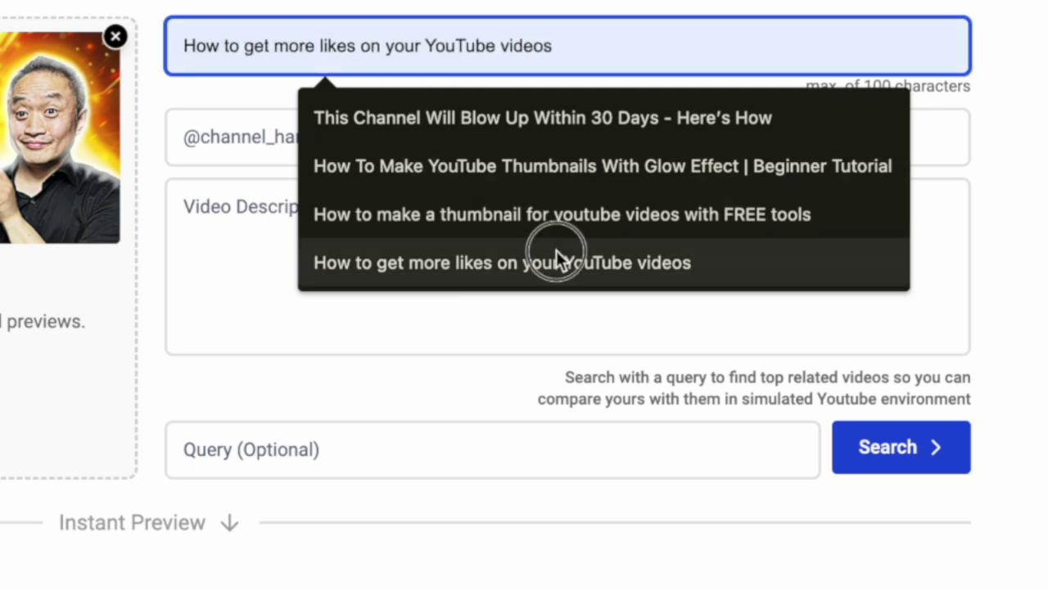
{"action": "left_click", "coordinate": [562, 260]}
{"action": "left_click", "coordinate": [316, 134]}
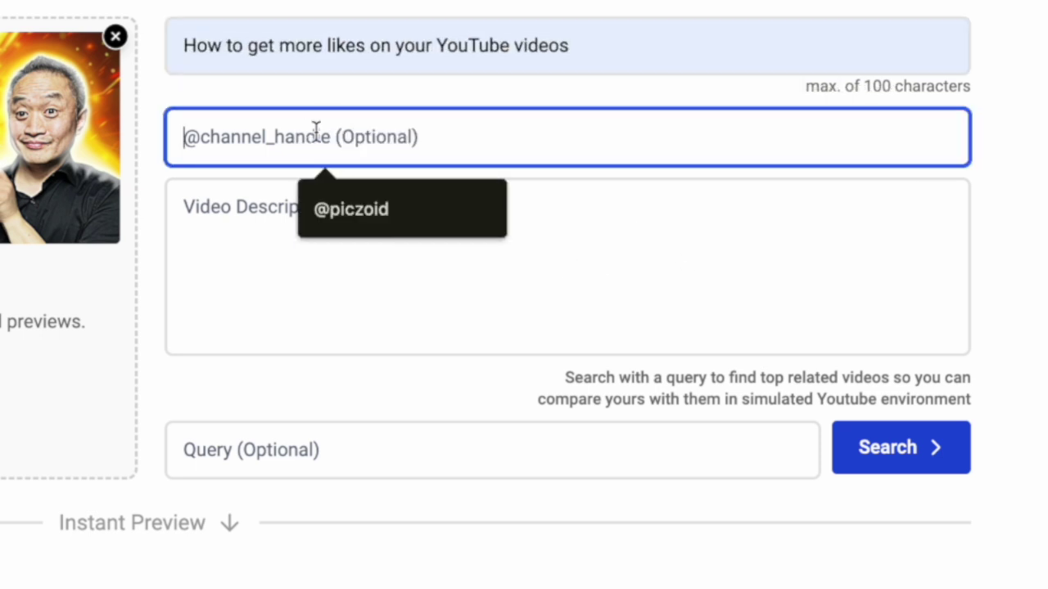
{"action": "left_click", "coordinate": [372, 200]}
{"action": "left_click", "coordinate": [445, 257]}
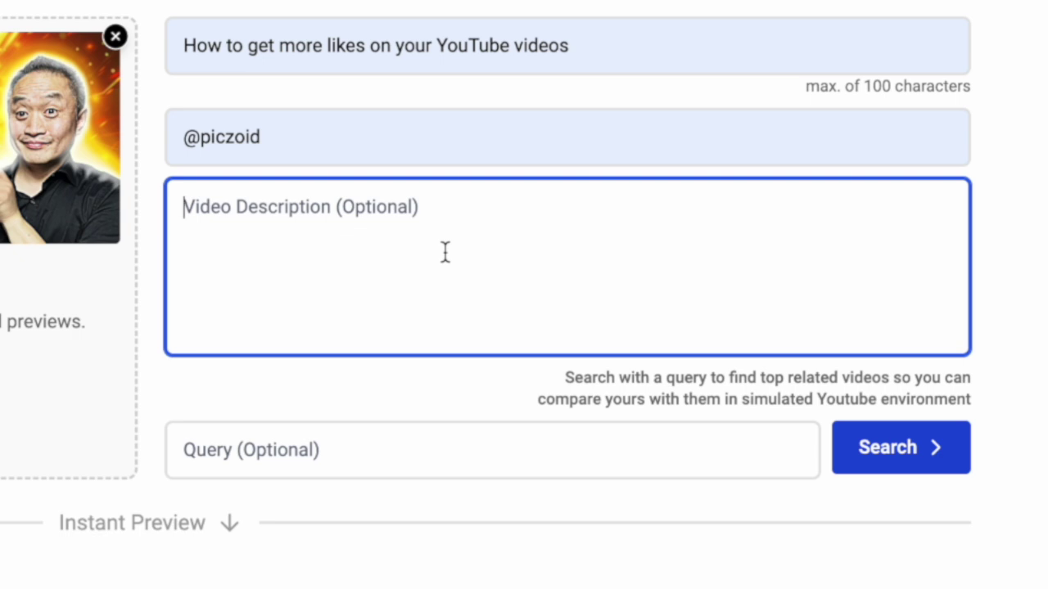
{"action": "type", "text": "Watch this "}
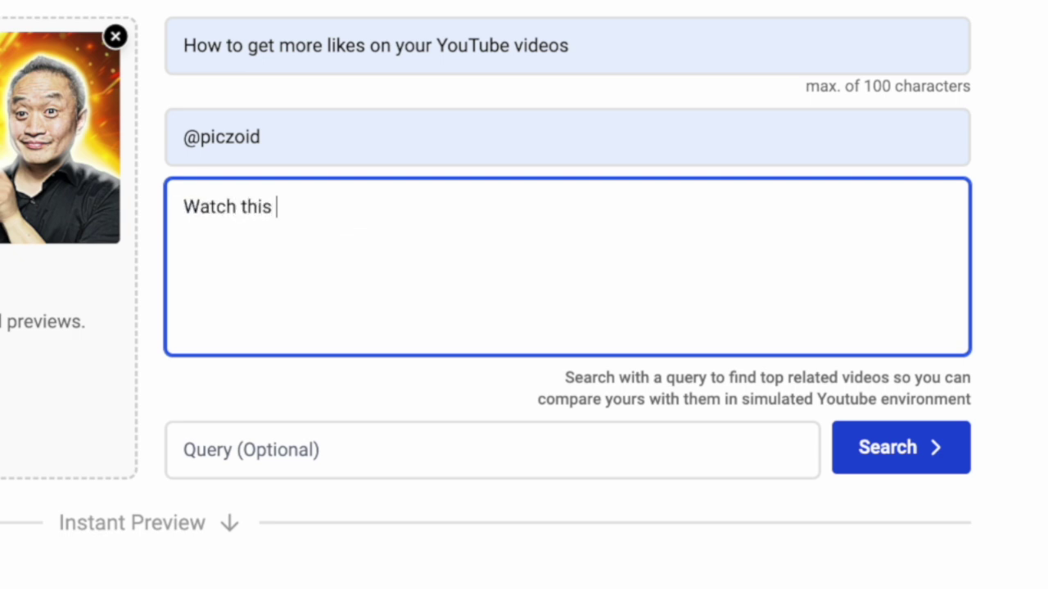
{"action": "type", "text": "video!"}
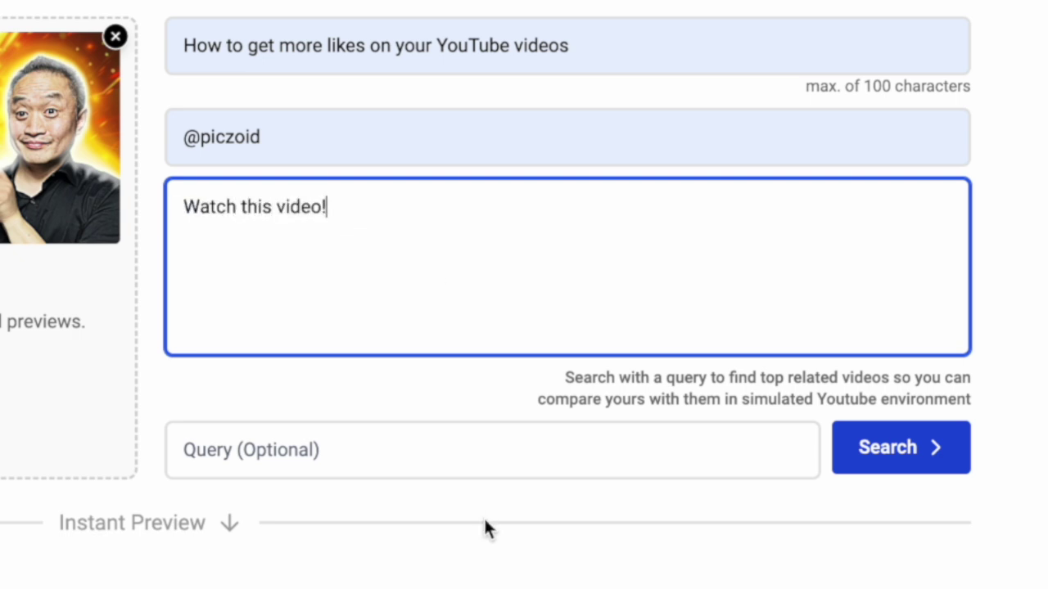
- Search for related videos with the query "how to get likes on youtube" to compare the thumbnails in the simulated YouTube environment
{"action": "left_click", "coordinate": [476, 459]}
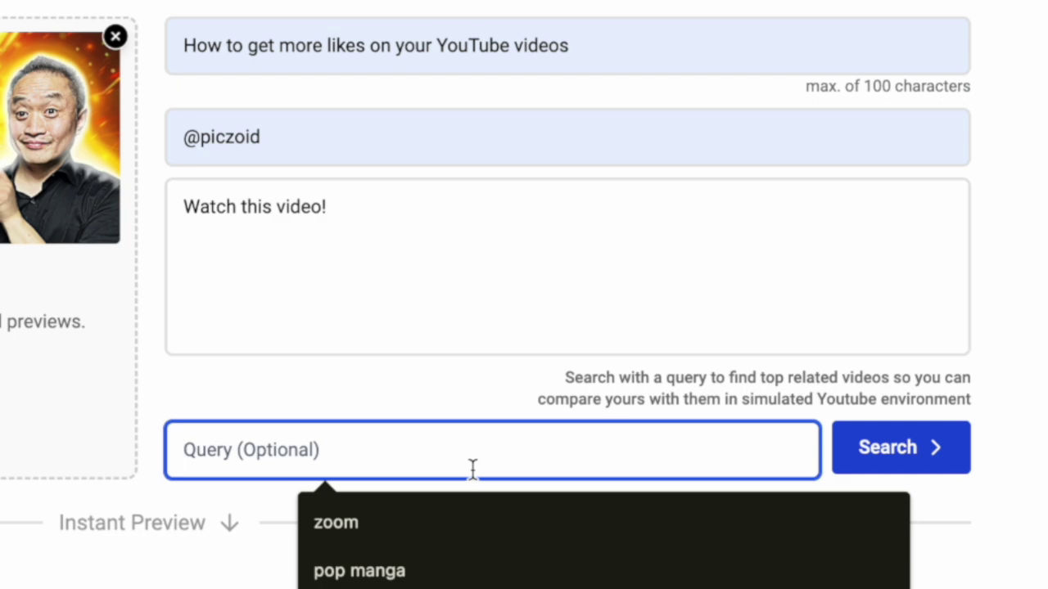
{"action": "type", "text": "how to get likes "}
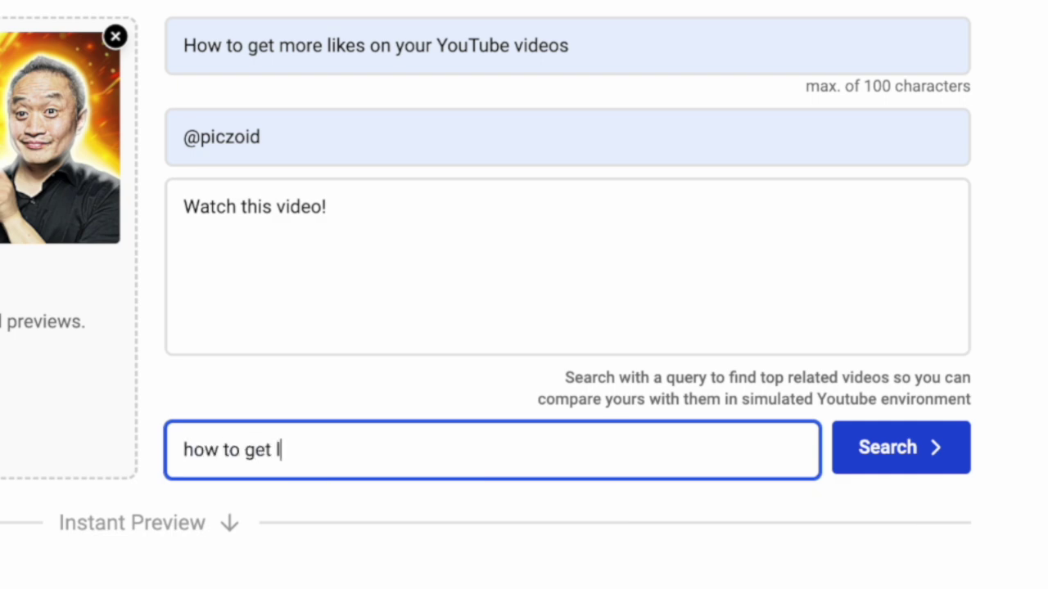
{"action": "type", "text": "on youtube"}
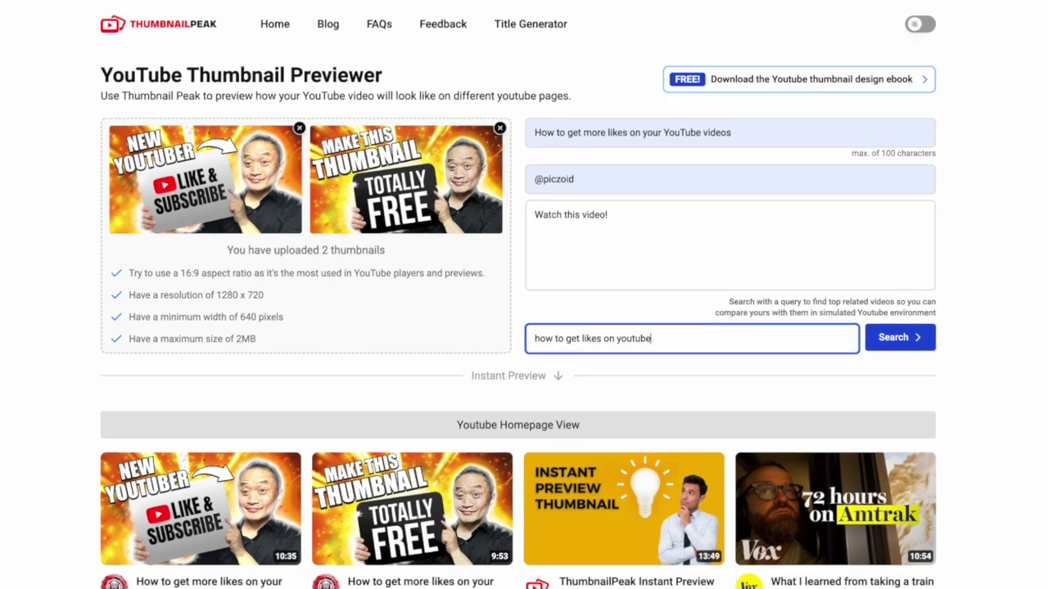
{"action": "left_click", "coordinate": [893, 343]}
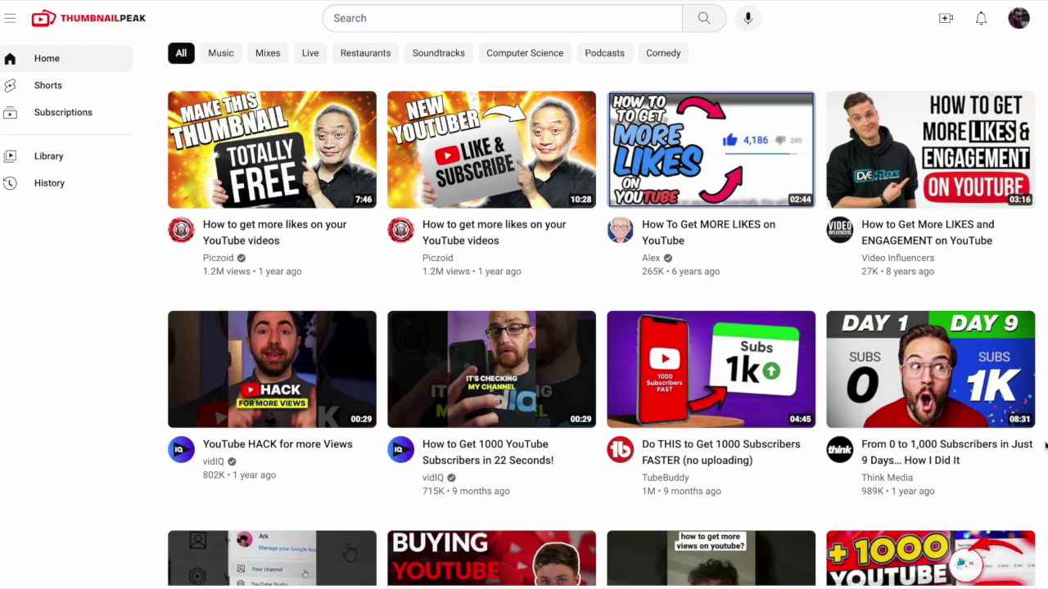
- Examine how both uploaded thumbnails stand out among the competing videos throughout the simulated YouTube home feed
{"action": "scroll", "coordinate": [1045, 445], "scroll_direction": "down", "scroll_amount": 2}
{"action": "scroll", "coordinate": [1045, 445], "scroll_direction": "down", "scroll_amount": 2}
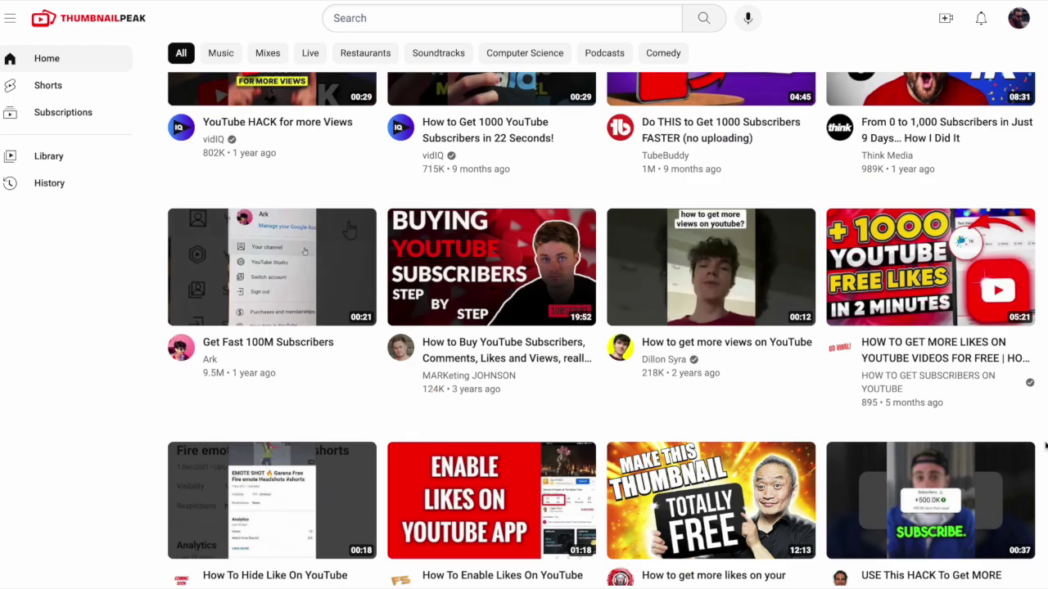
{"action": "scroll", "coordinate": [1045, 445], "scroll_direction": "up", "scroll_amount": 4}
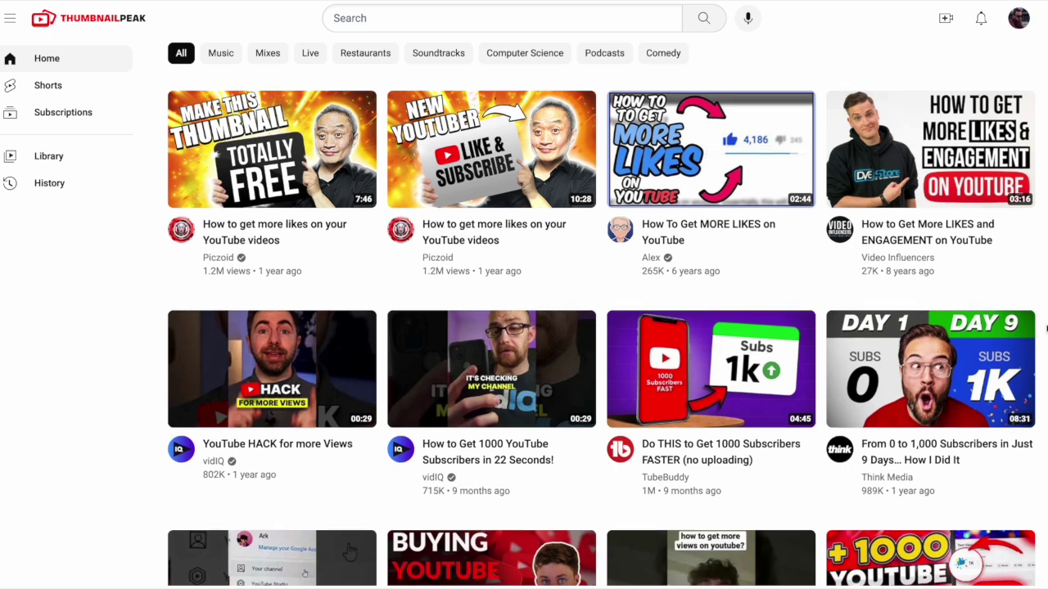
{"action": "scroll", "coordinate": [1045, 327], "scroll_direction": "down", "scroll_amount": 3}
{"action": "scroll", "coordinate": [1046, 327], "scroll_direction": "down", "scroll_amount": 2}
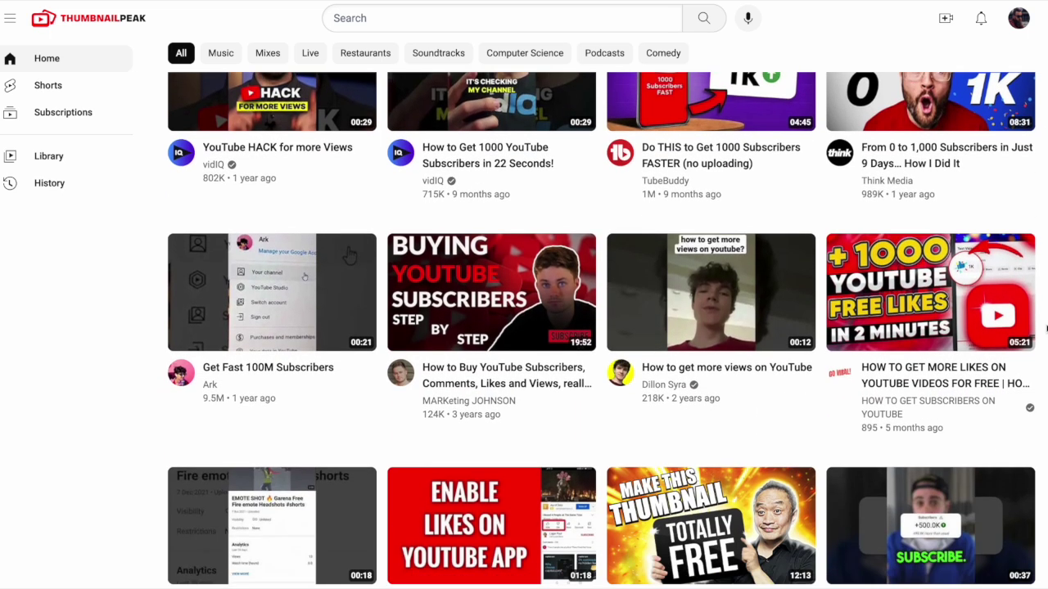
{"action": "scroll", "coordinate": [1045, 327], "scroll_direction": "down", "scroll_amount": 1}
{"action": "scroll", "coordinate": [1045, 327], "scroll_direction": "up", "scroll_amount": 1}
{"action": "scroll", "coordinate": [1045, 328], "scroll_direction": "down", "scroll_amount": 1}
{"action": "scroll", "coordinate": [1046, 327], "scroll_direction": "down", "scroll_amount": 1}
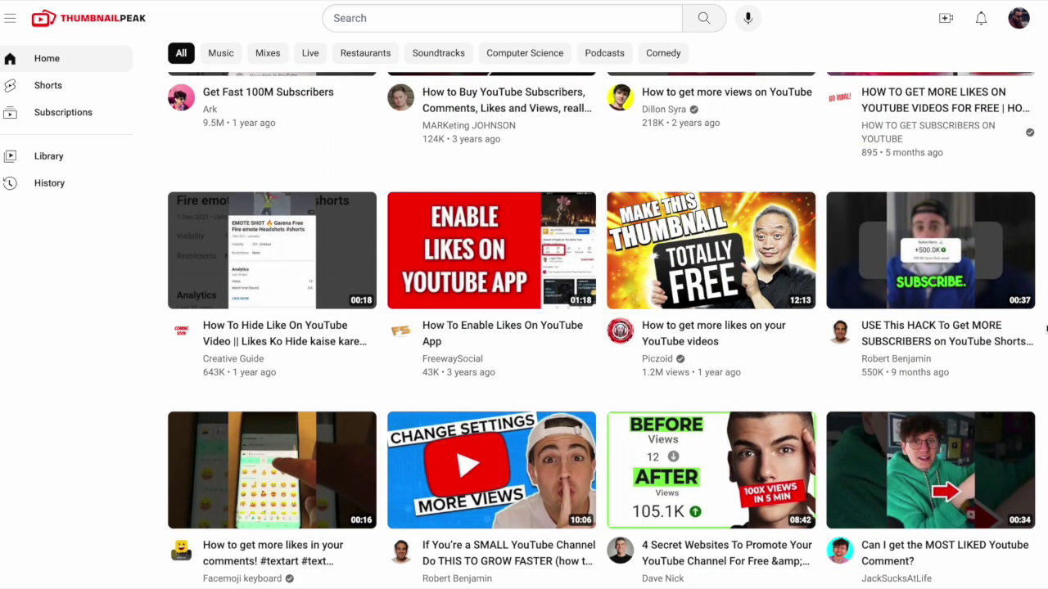
{"action": "scroll", "coordinate": [1045, 328], "scroll_direction": "down", "scroll_amount": 1}
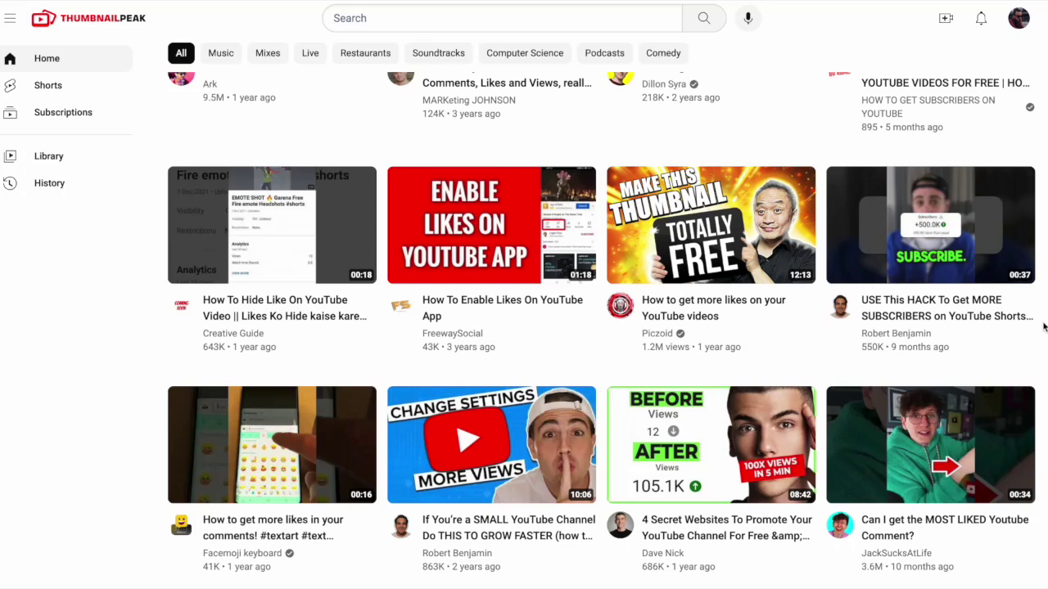
{"action": "scroll", "coordinate": [1044, 328], "scroll_direction": "down", "scroll_amount": 5}
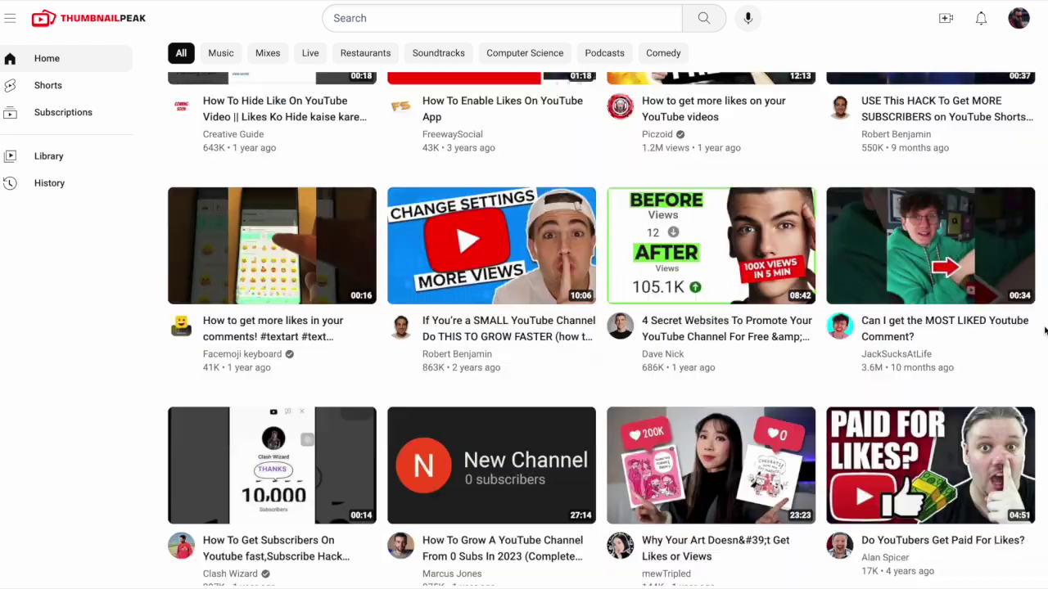
{"action": "scroll", "coordinate": [1043, 329], "scroll_direction": "down", "scroll_amount": 3}
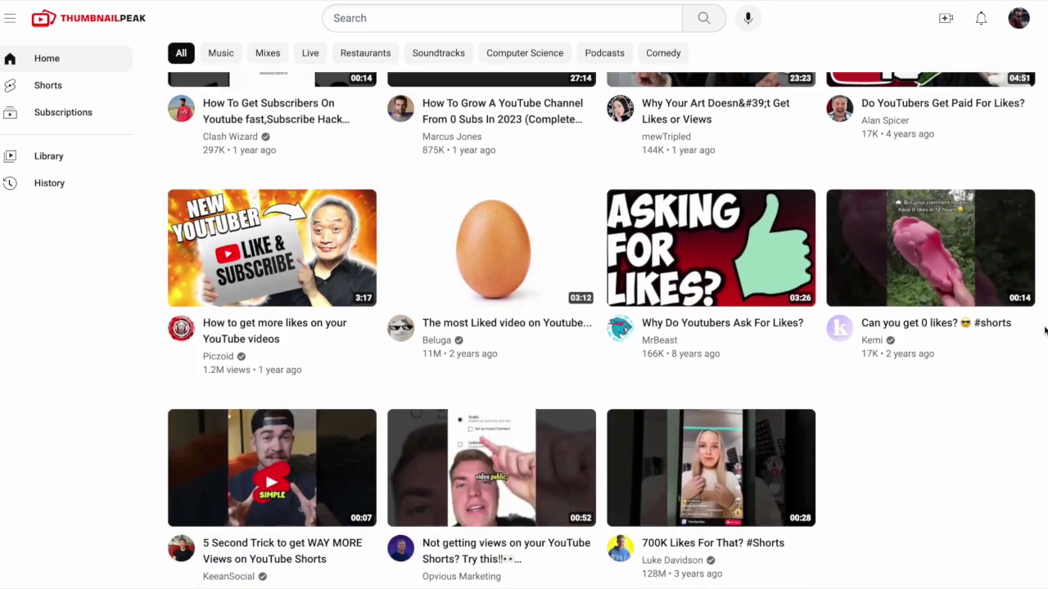
{"action": "scroll", "coordinate": [1044, 330], "scroll_direction": "down", "scroll_amount": 1}
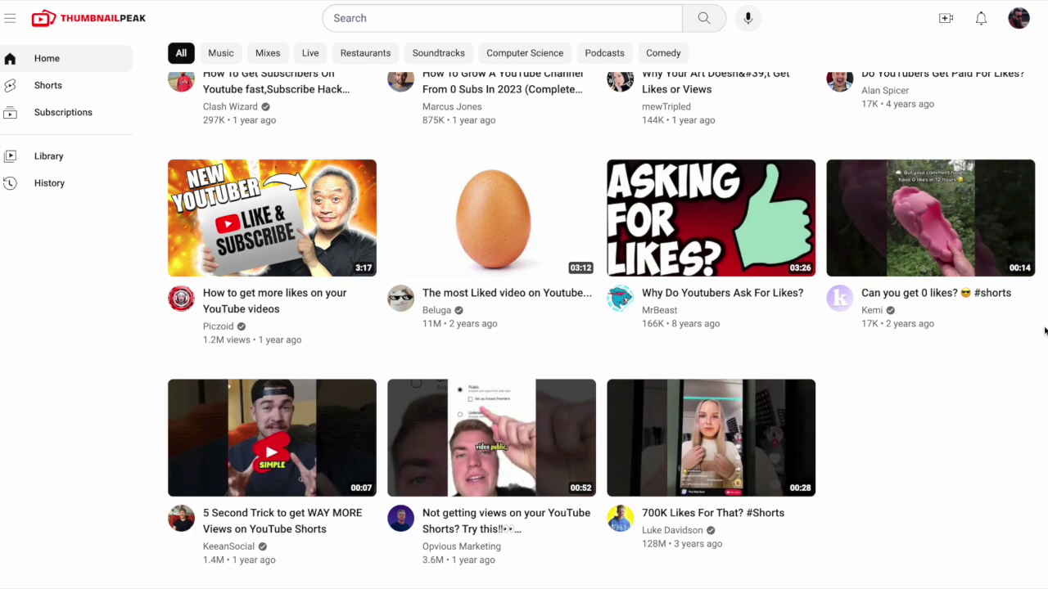
{"action": "scroll", "coordinate": [1043, 330], "scroll_direction": "up", "scroll_amount": 1}
{"action": "scroll", "coordinate": [1043, 329], "scroll_direction": "down", "scroll_amount": 1}
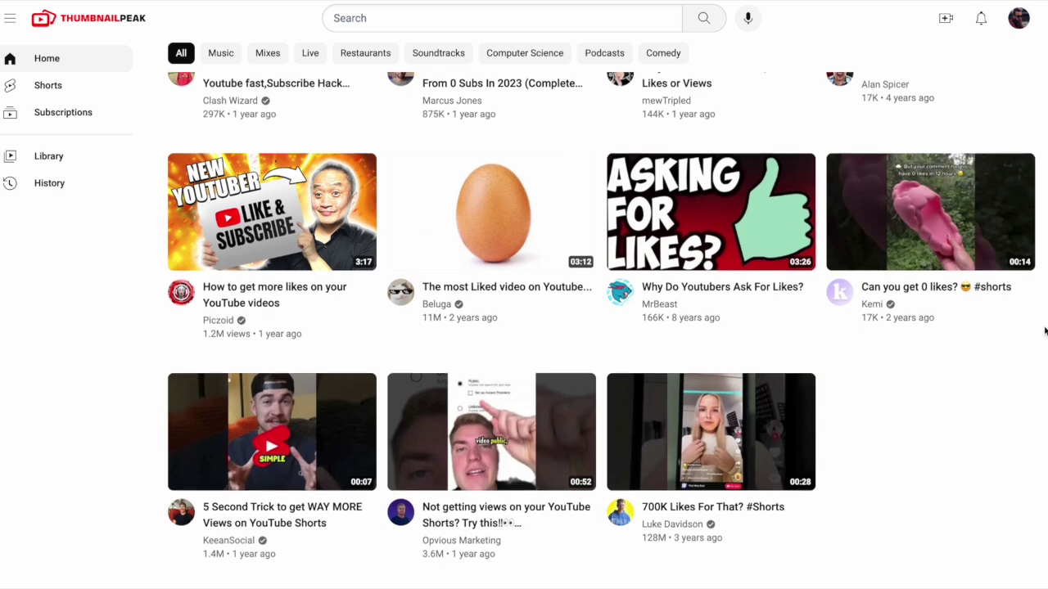
{"action": "scroll", "coordinate": [1043, 330], "scroll_direction": "up", "scroll_amount": 3}
{"action": "scroll", "coordinate": [1045, 330], "scroll_direction": "up", "scroll_amount": 1}
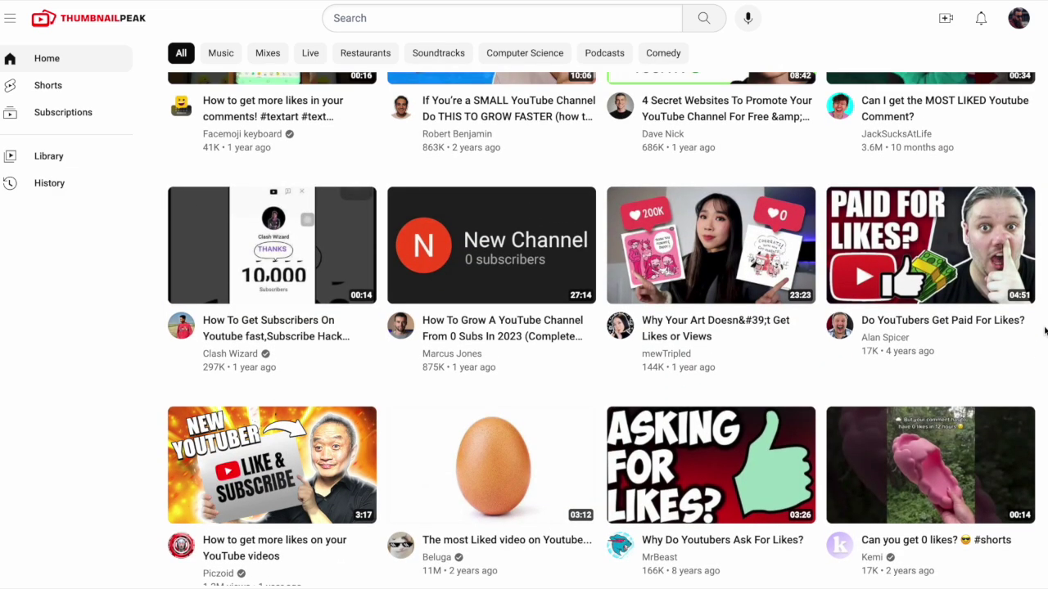
{"action": "scroll", "coordinate": [1044, 330], "scroll_direction": "up", "scroll_amount": 10}
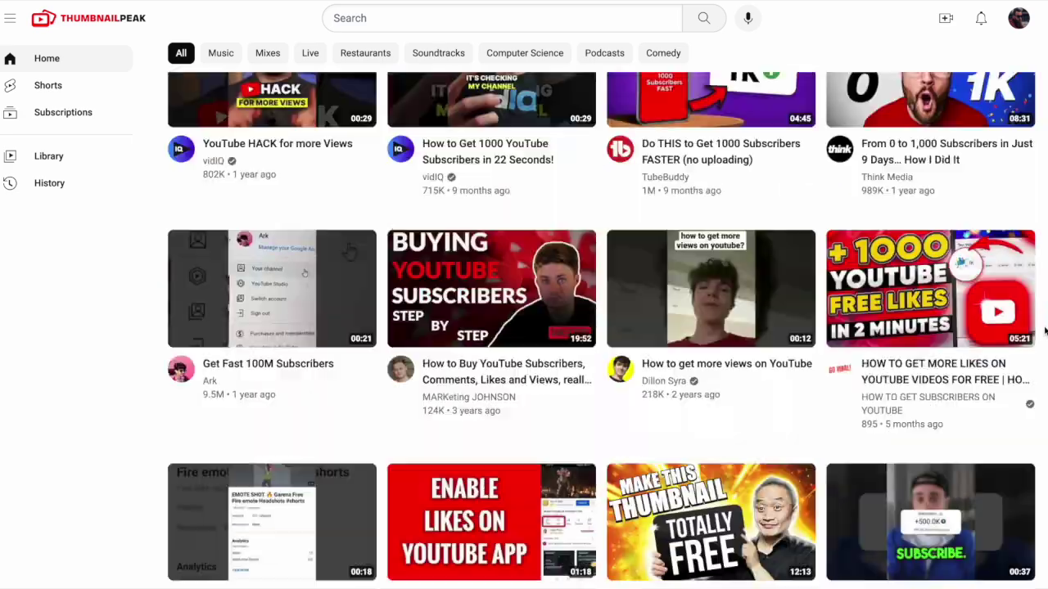